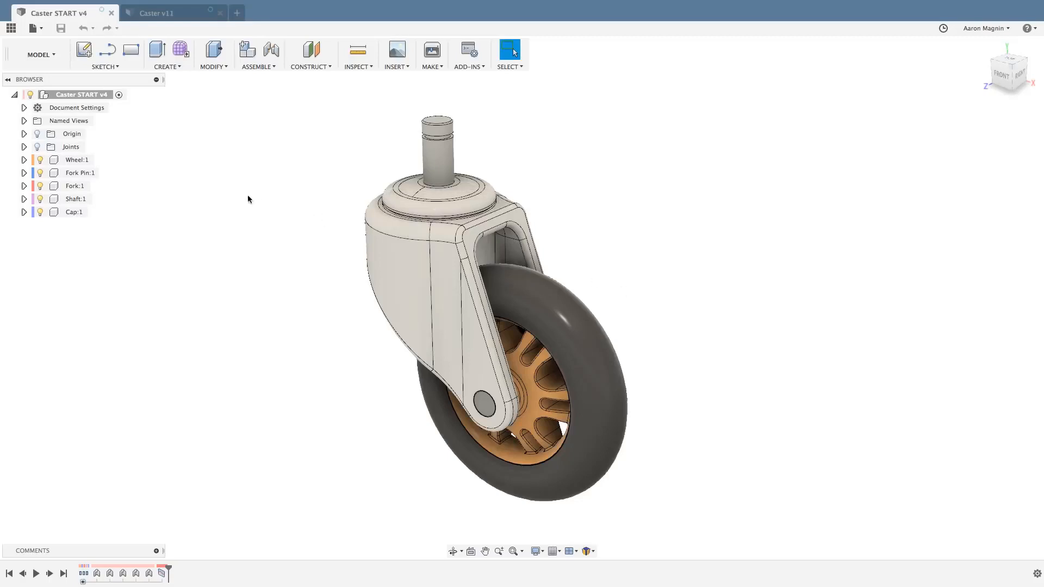
Switch to the Generative Design workspace and open the generative model for editing.
middle_click_drag(216, 191, 561, 189, "shift")
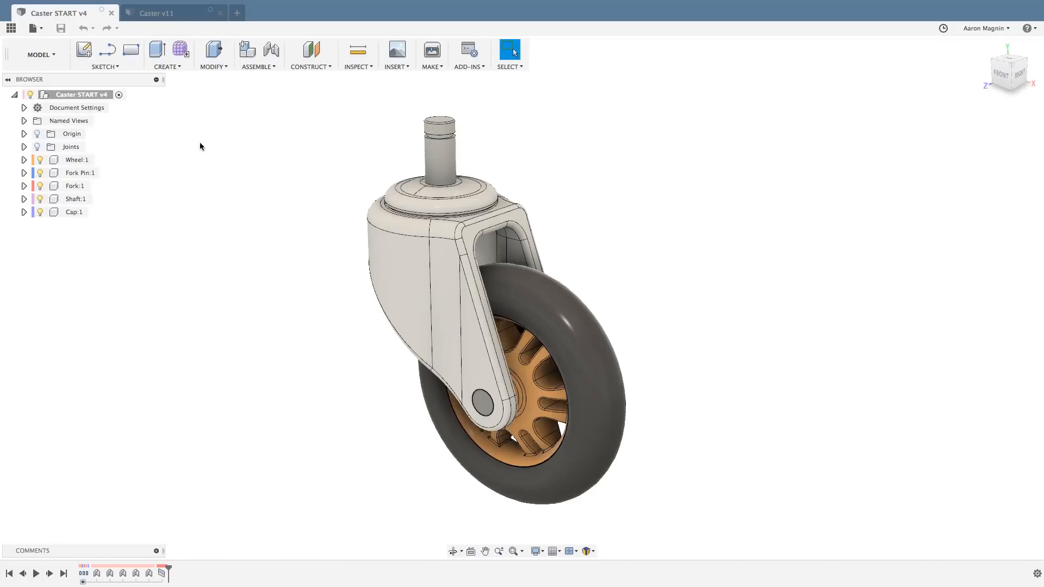
left_click(51, 64)
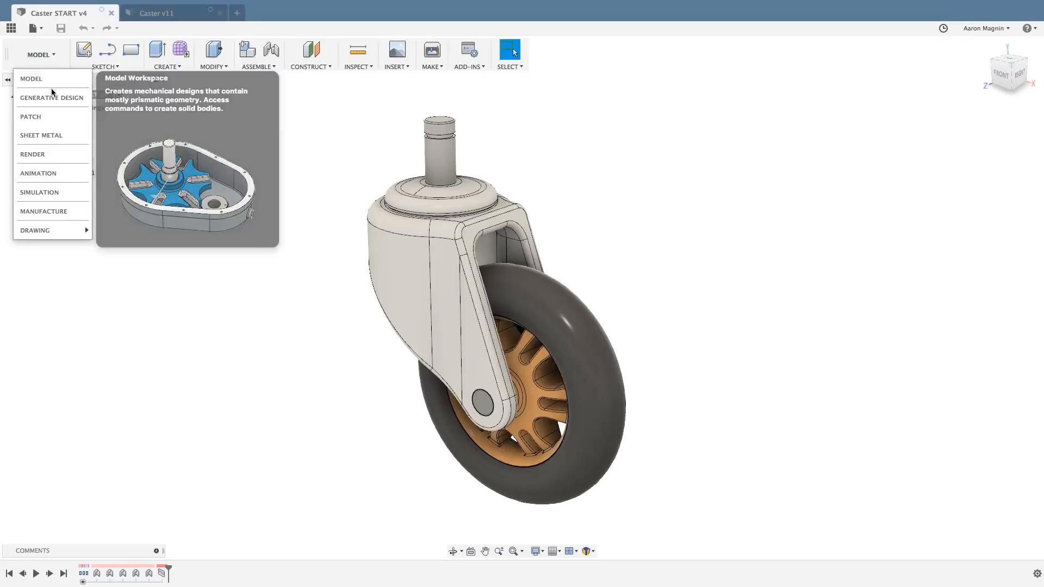
mouse_move(53, 99)
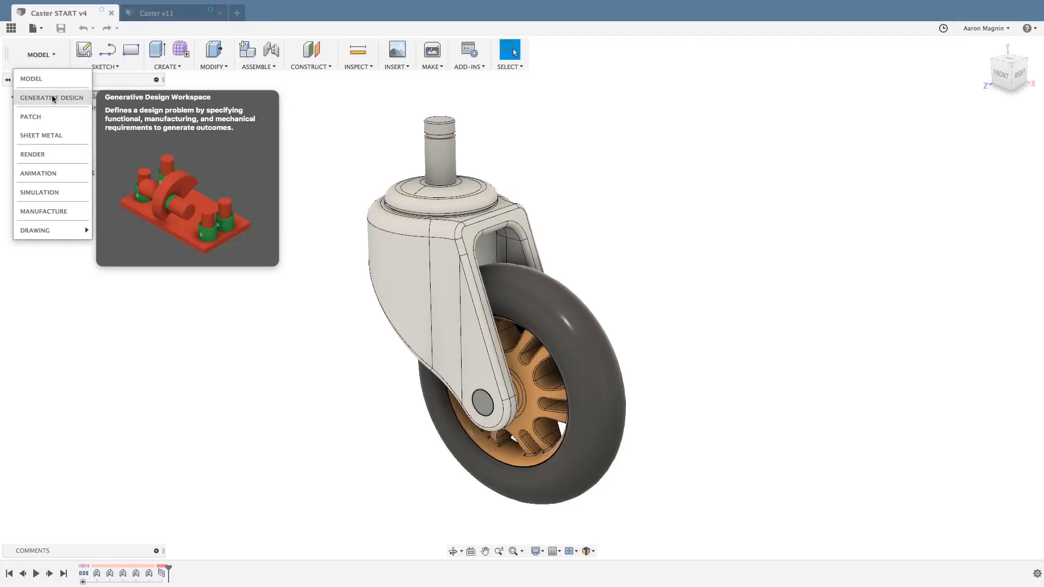
left_click(53, 98)
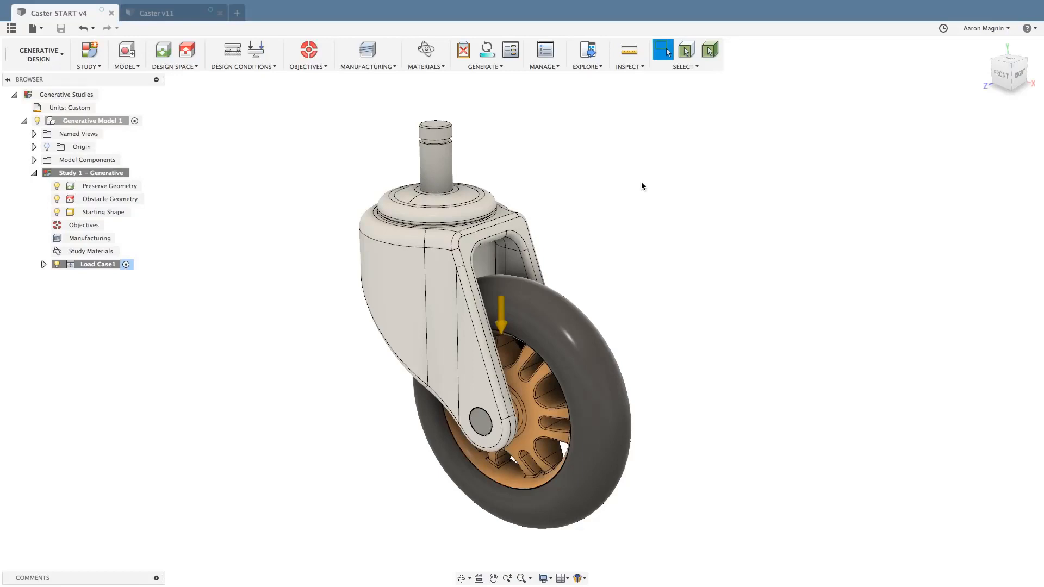
mouse_move(616, 189)
middle_mouse_down("shift")
mouse_move(566, 170)
mouse_move(562, 150)
mouse_move(573, 177)
mouse_move(609, 193)
middle_mouse_up("shift")
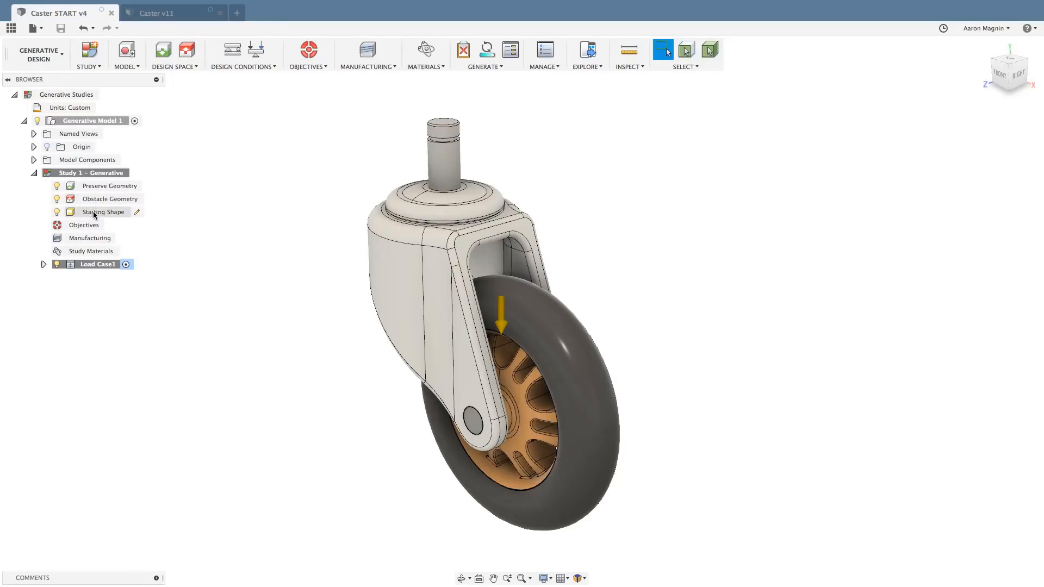
left_click(131, 51)
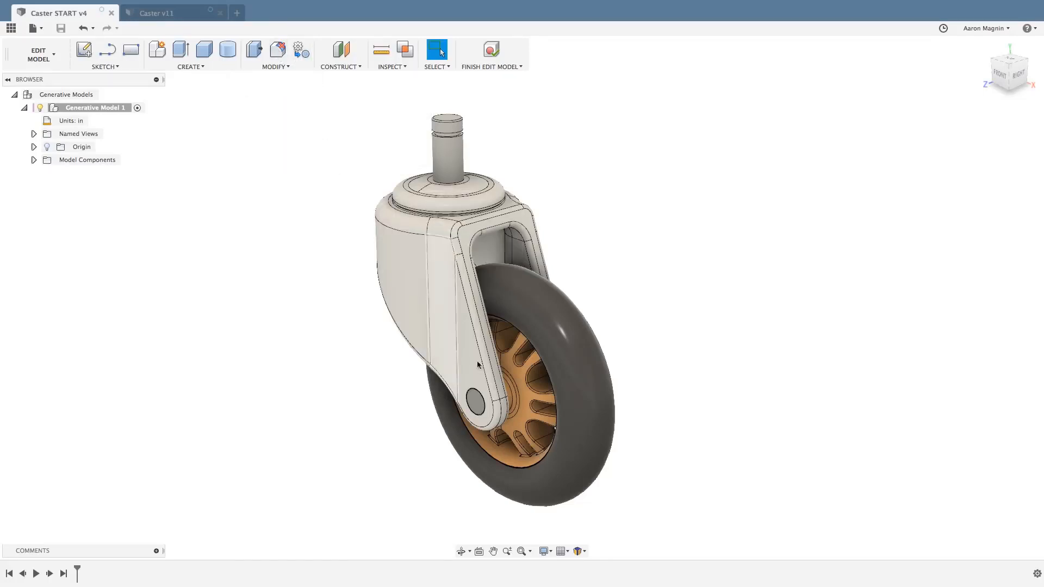
middle_click_drag(539, 384, 476, 357, "shift")
scroll(544, 351, "up", 5)
scroll(547, 359, "down", 5)
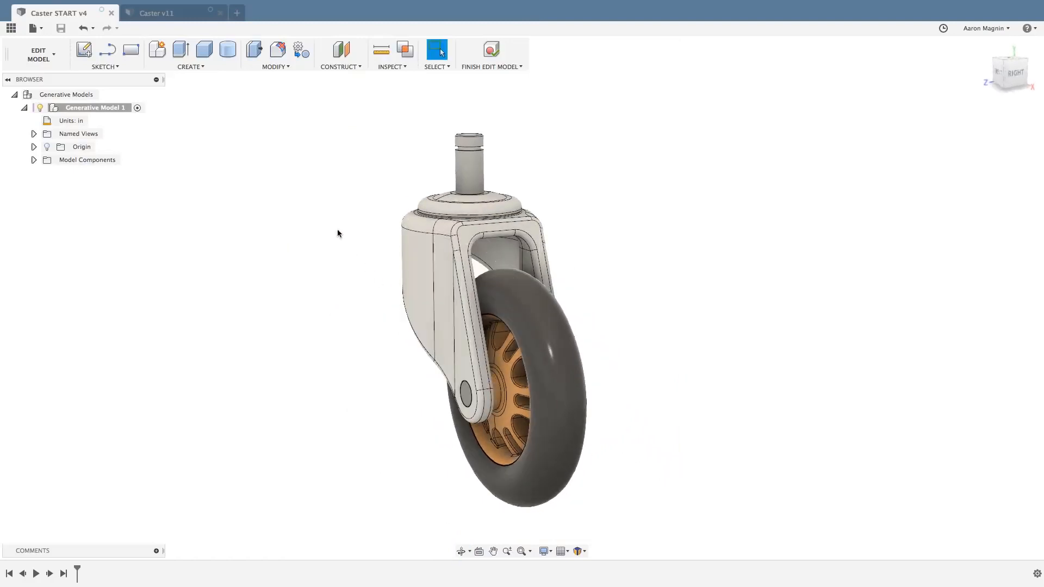
left_click(203, 67)
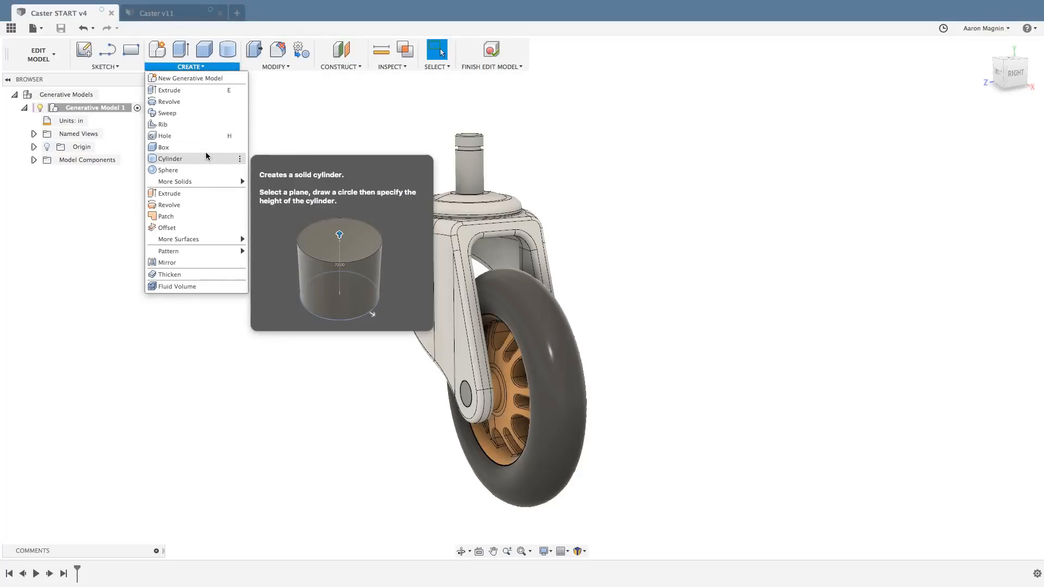
left_click(277, 131)
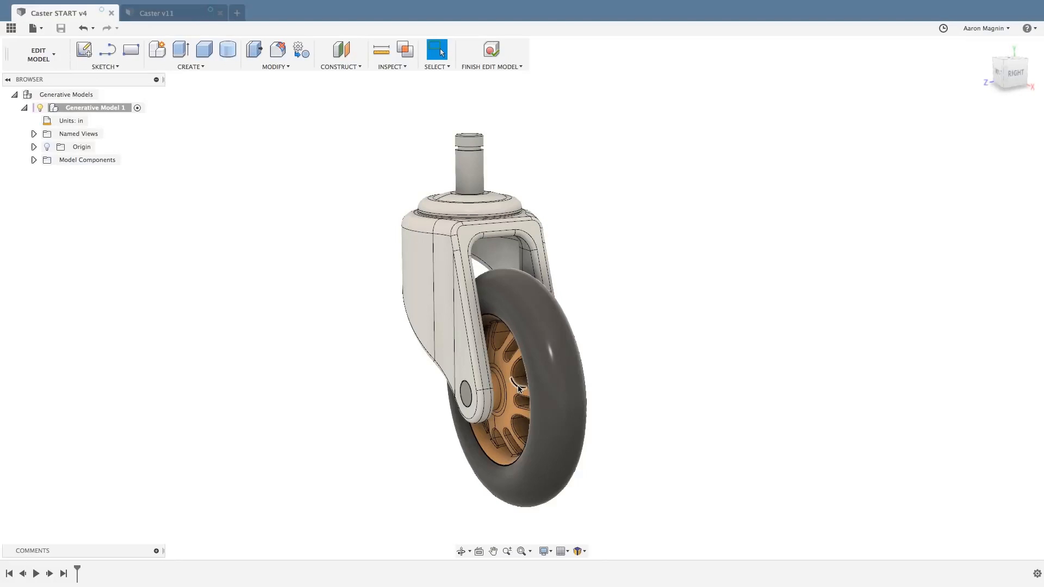
Start Replace with Primitives with Components as the object type and choose the whole wheel component.
left_click(298, 49)
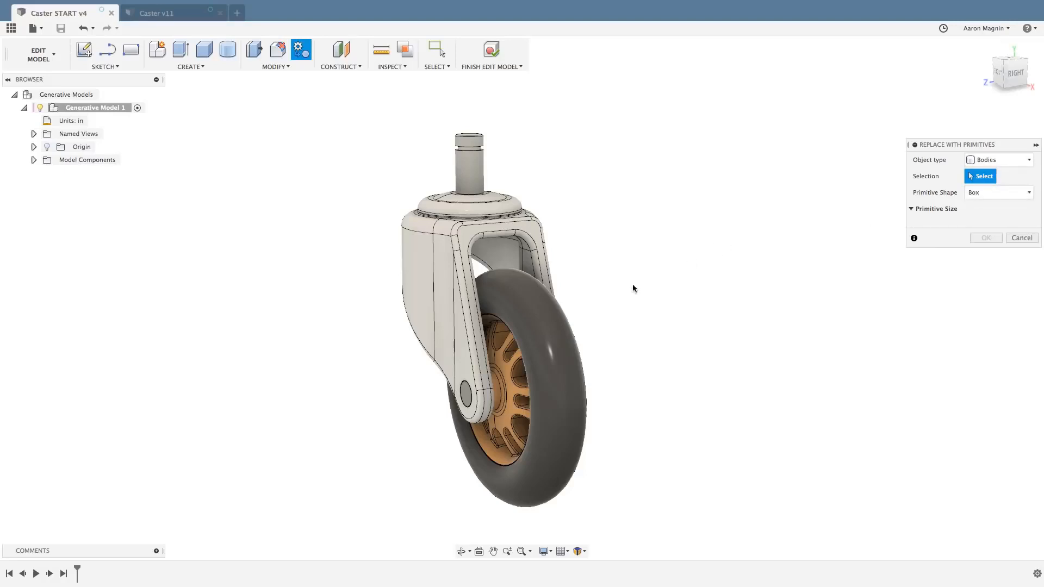
left_click(551, 334)
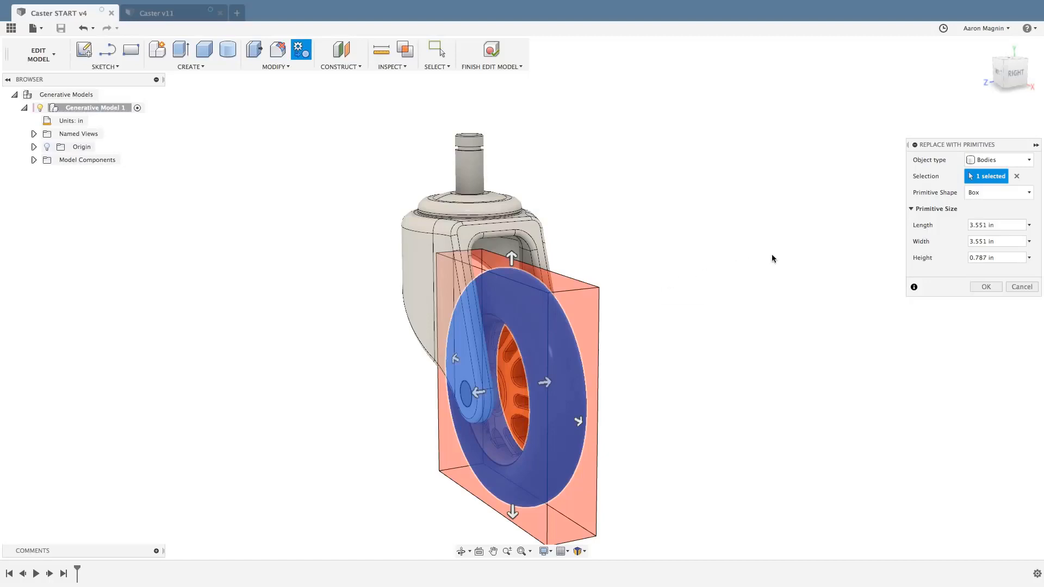
left_click(983, 161)
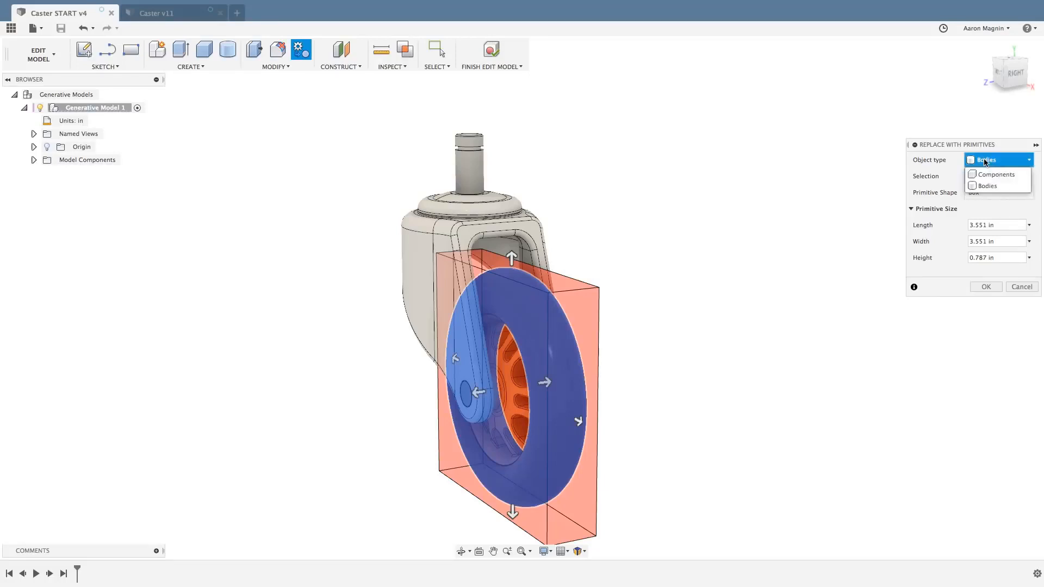
left_click(987, 174)
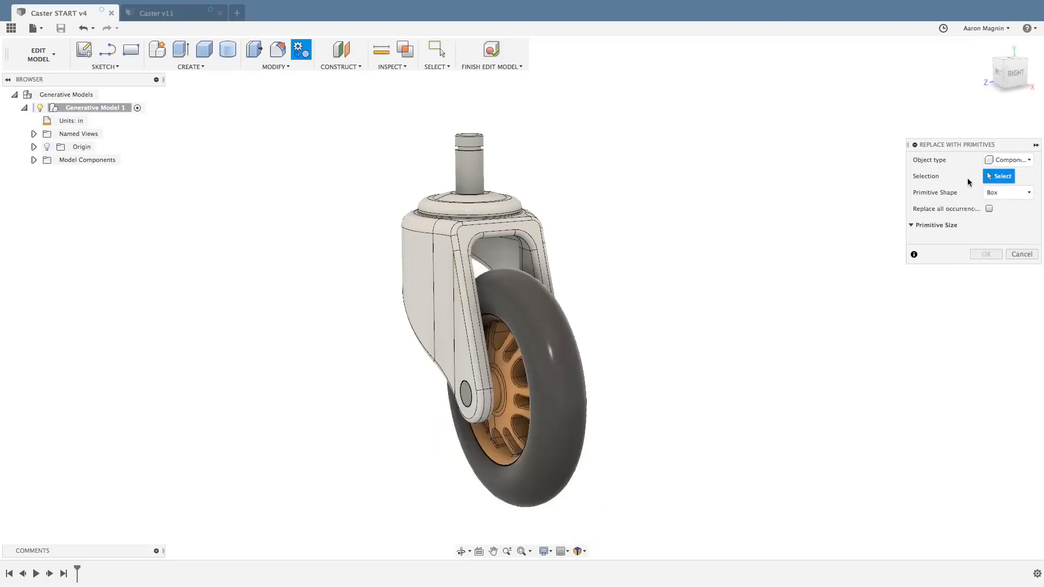
left_click(522, 330)
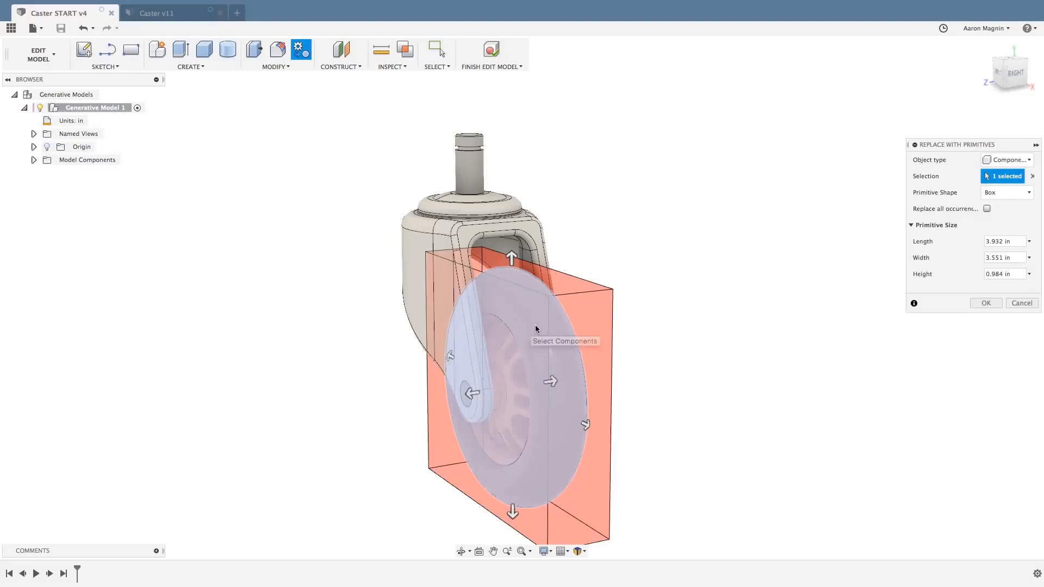
Set the wheel's replacement primitive to a cylinder directed along the Z-Axis.
left_click(1000, 198)
left_click(1004, 215)
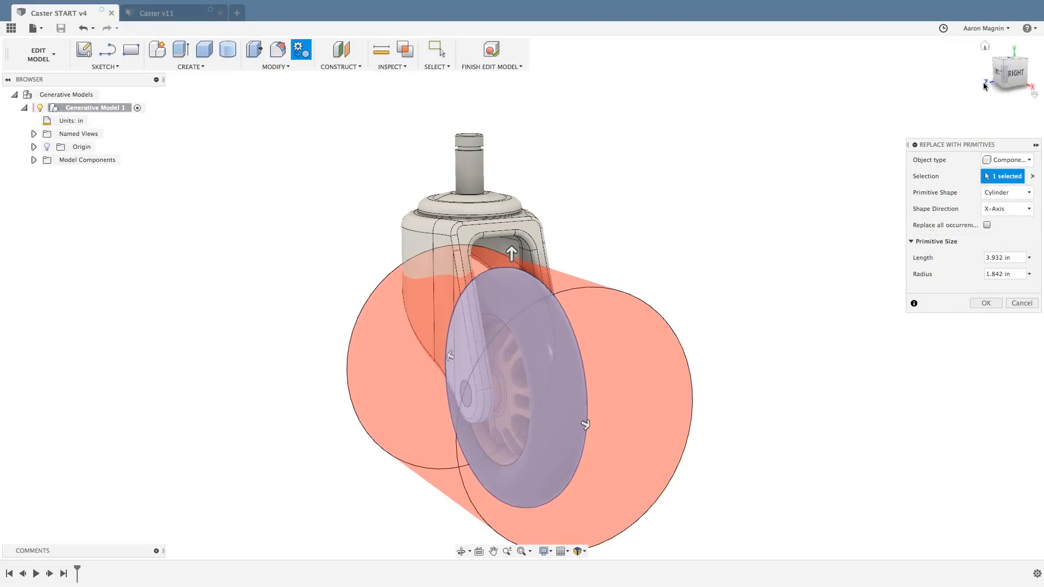
left_click(1012, 211)
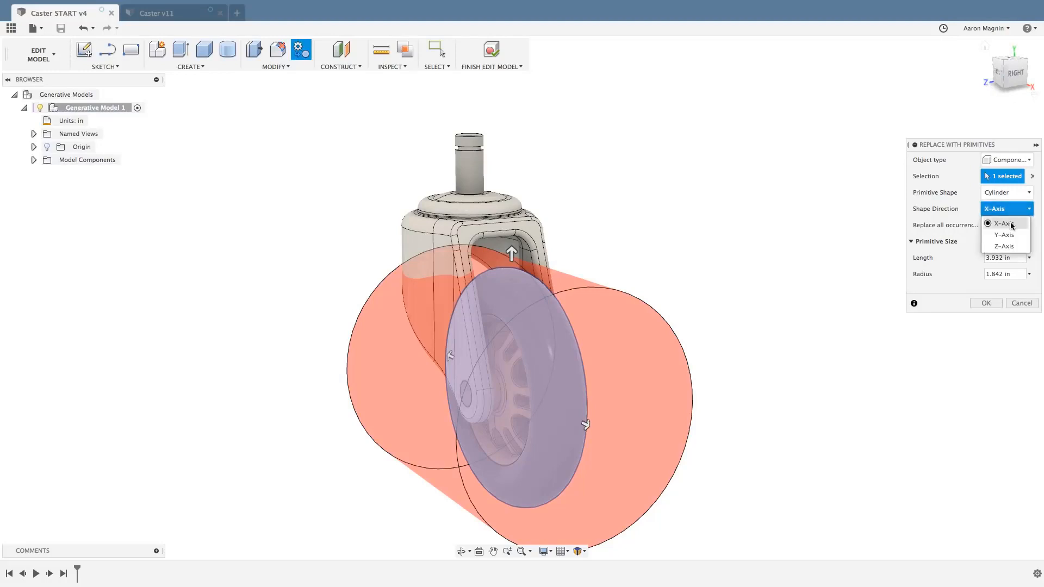
left_click(1004, 246)
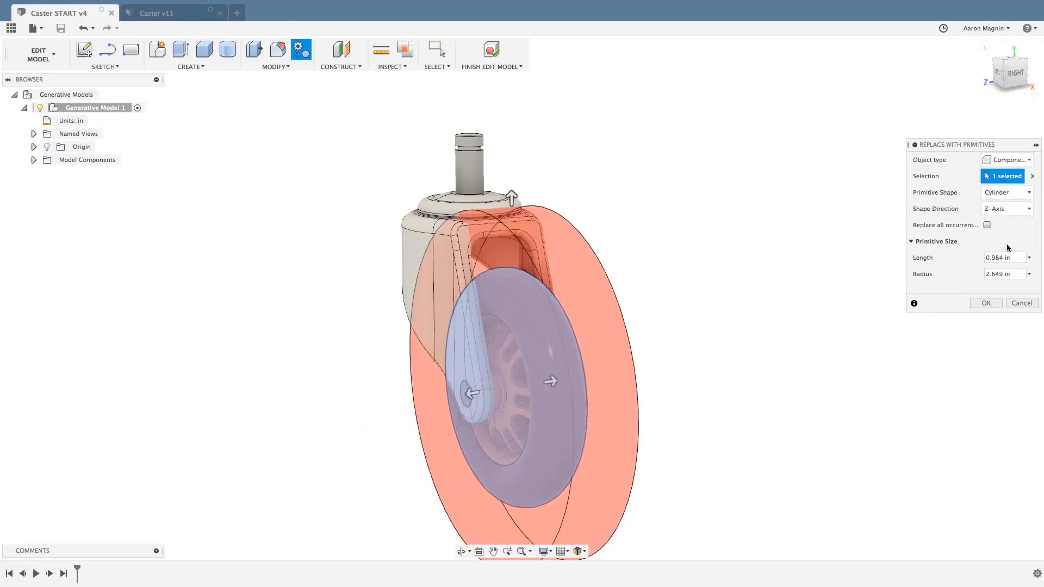
Shrink the replacement cylinder to a radius of about 1.817 in so it just encloses the wheel, and apply the replacement.
middle_click_drag(687, 219, 661, 208, "shift")
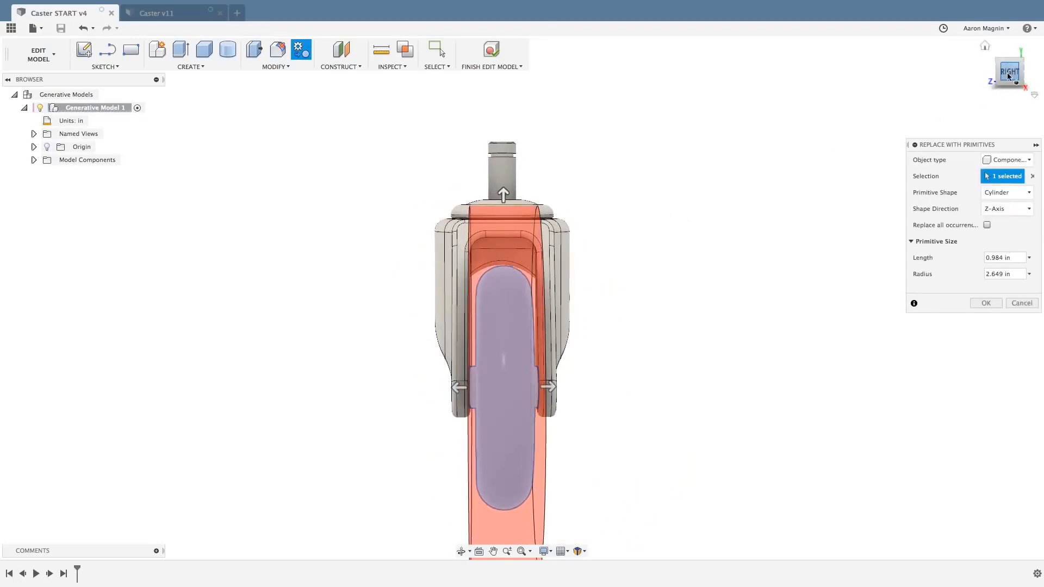
middle_click_drag(722, 223, 703, 201)
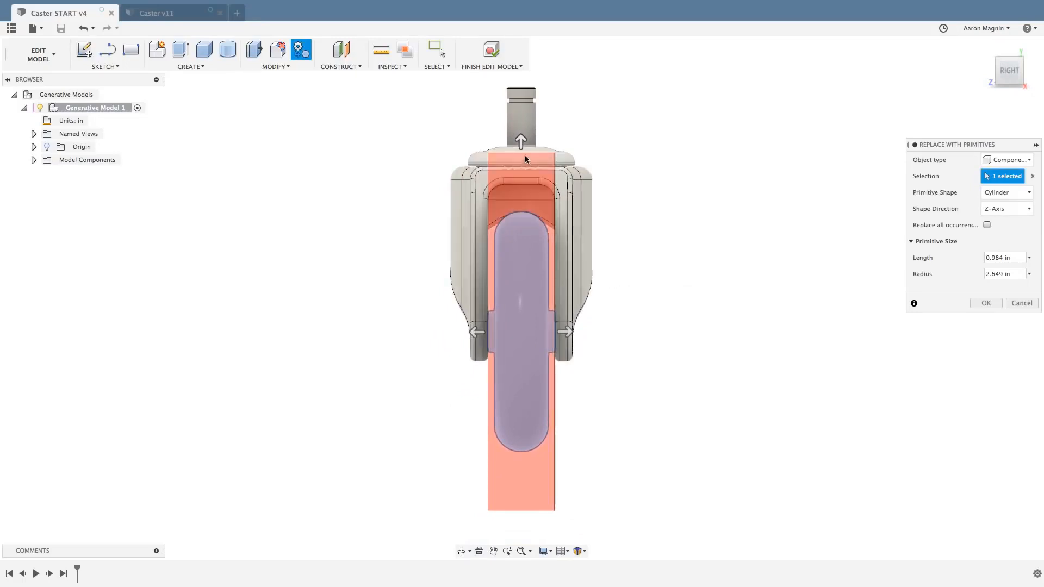
scroll(514, 152, "up", 2)
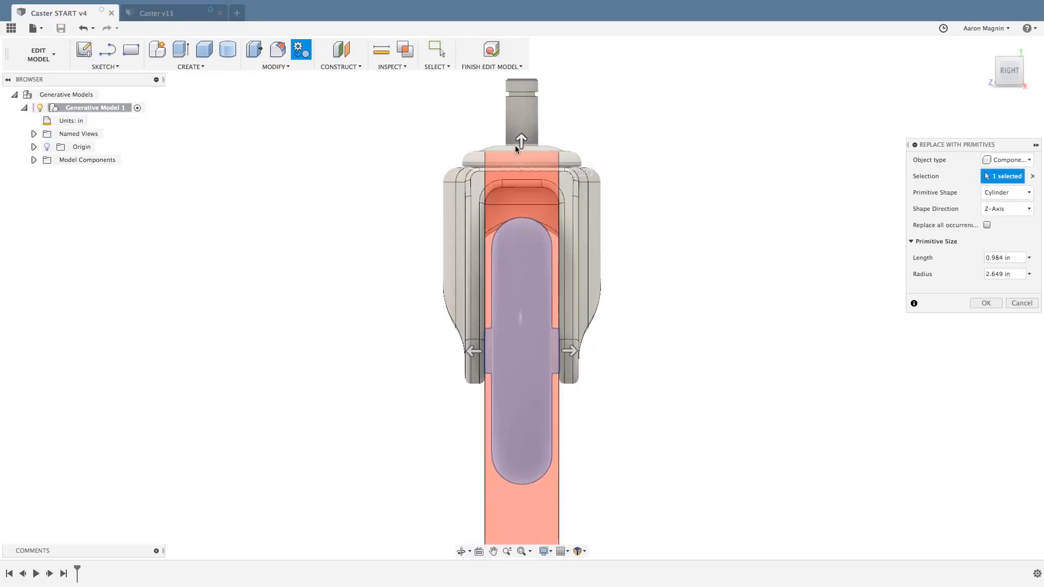
left_click_drag(521, 141, 521, 204)
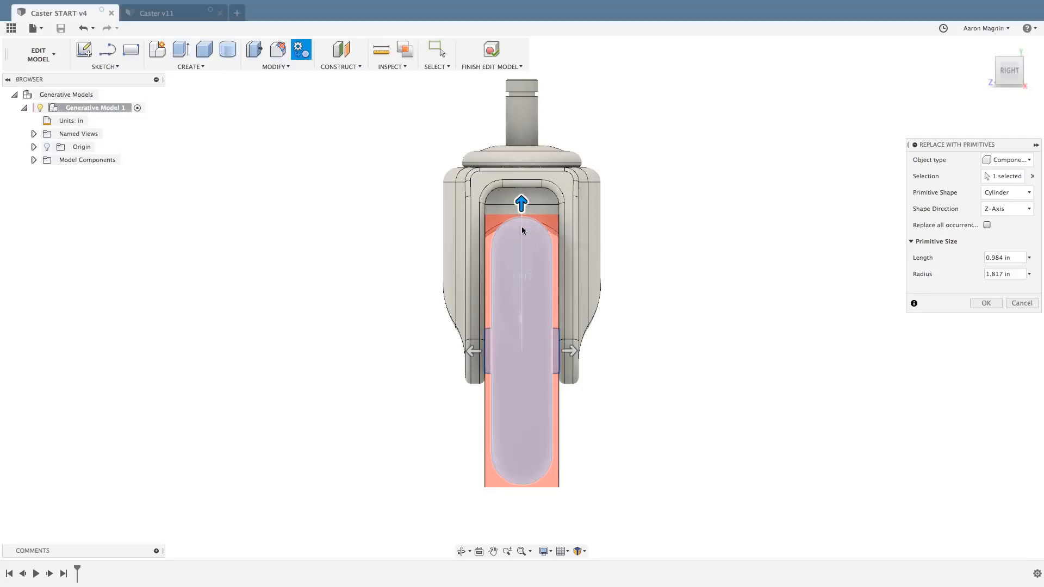
middle_click_drag(359, 248, 392, 257, "shift")
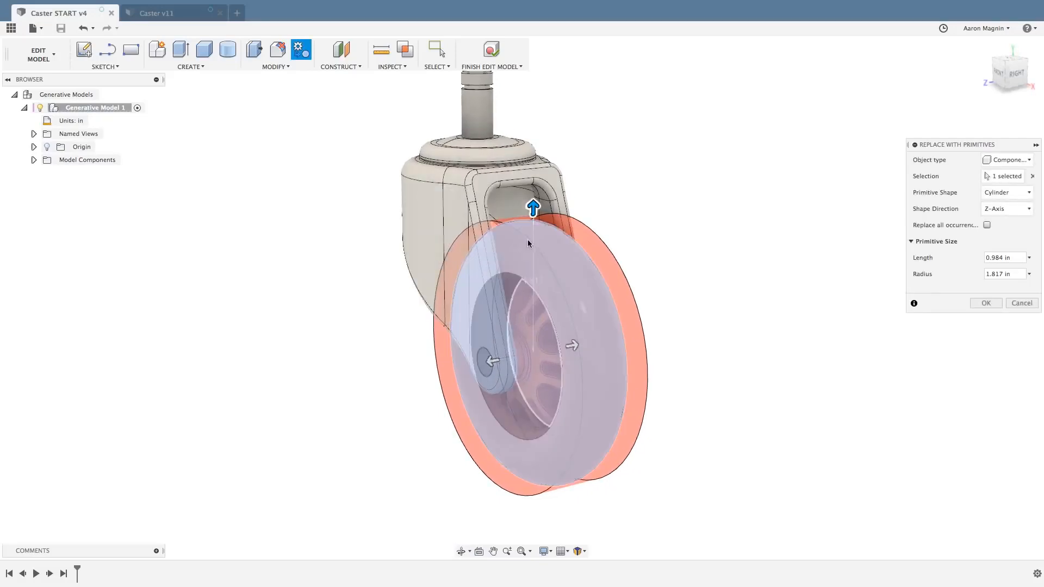
left_click(986, 303)
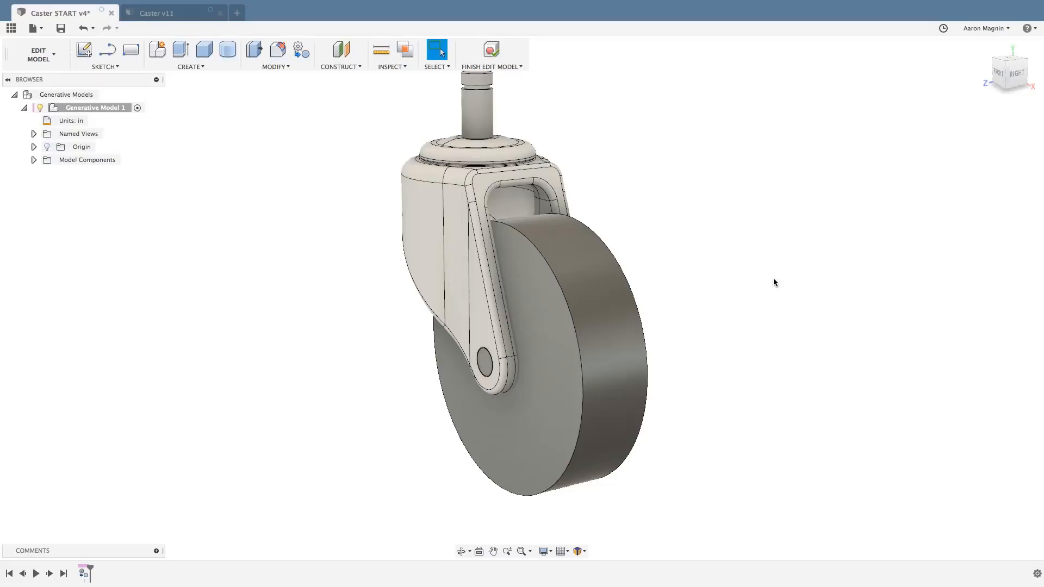
Fillet both circular outer edges of the wheel cylinder with a radius of about 0.401 in.
key("f")
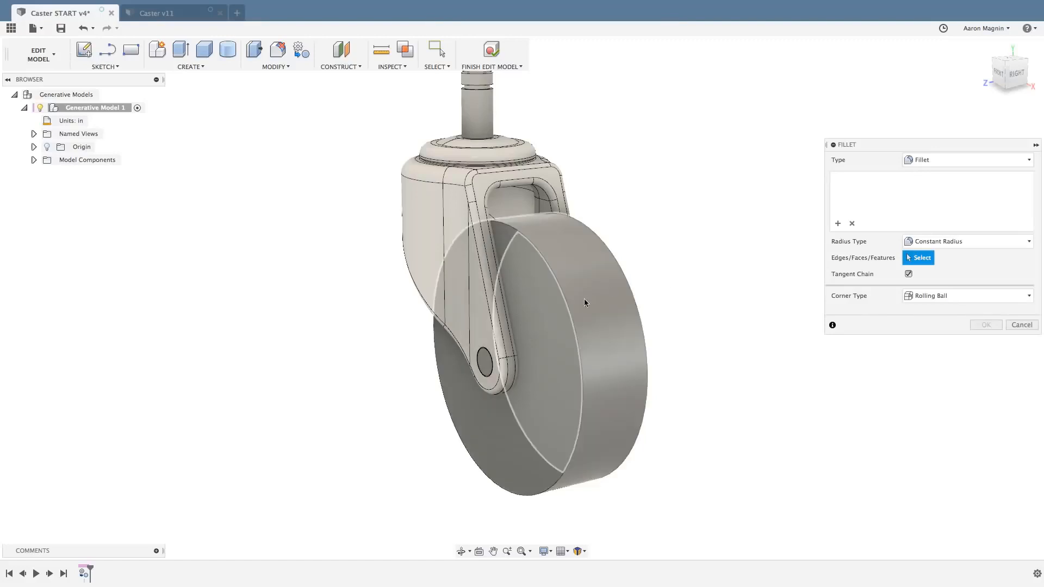
left_click(568, 309)
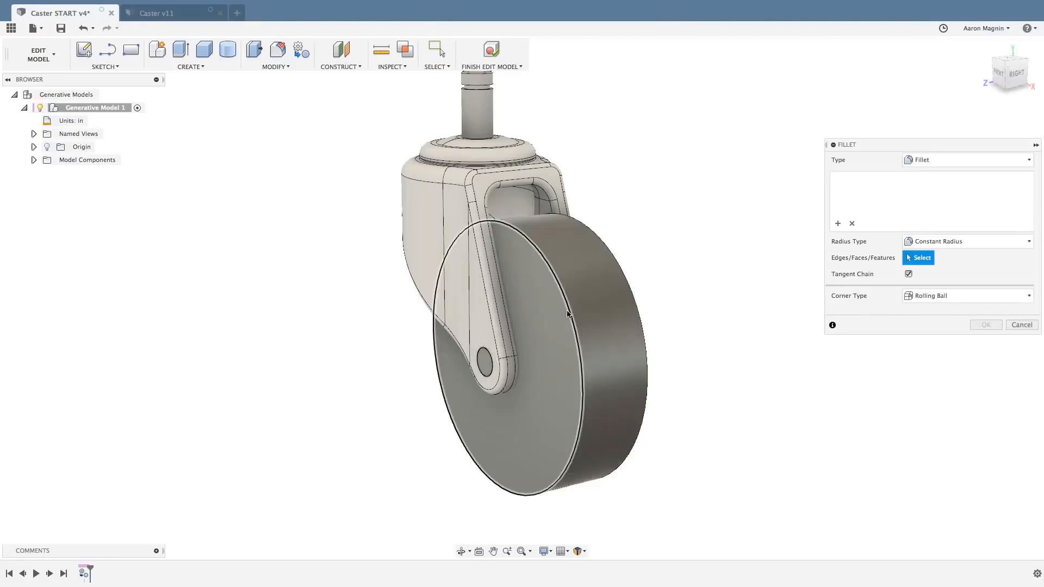
left_click(638, 298)
left_click_drag(641, 296, 630, 302)
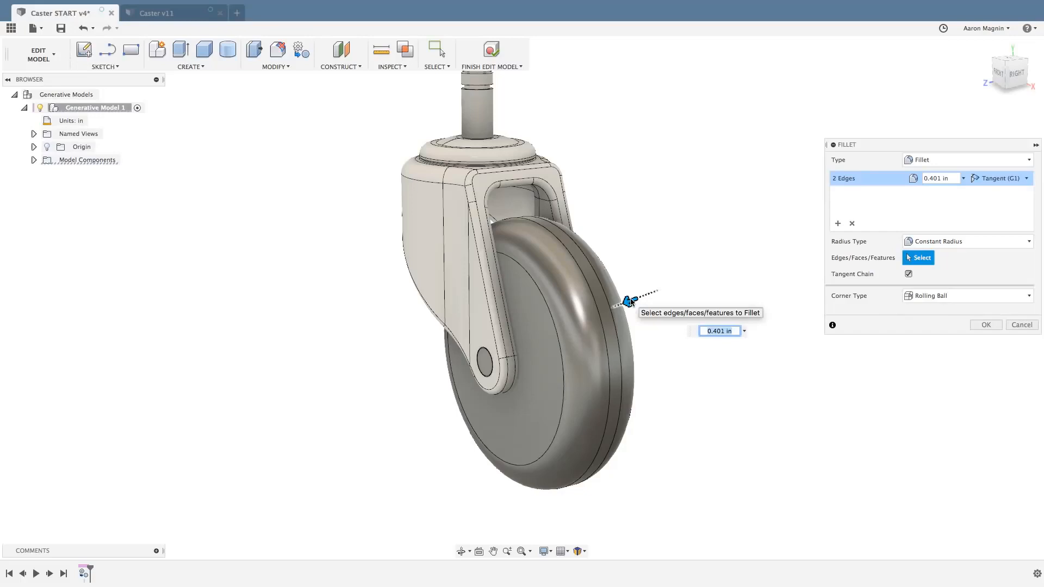
left_click(985, 325)
List the bodies of the Cap component and hide its Body1 to examine the parts beneath it.
mouse_move(810, 351)
middle_mouse_down("shift")
mouse_move(761, 333)
mouse_move(822, 354)
middle_mouse_up("shift")
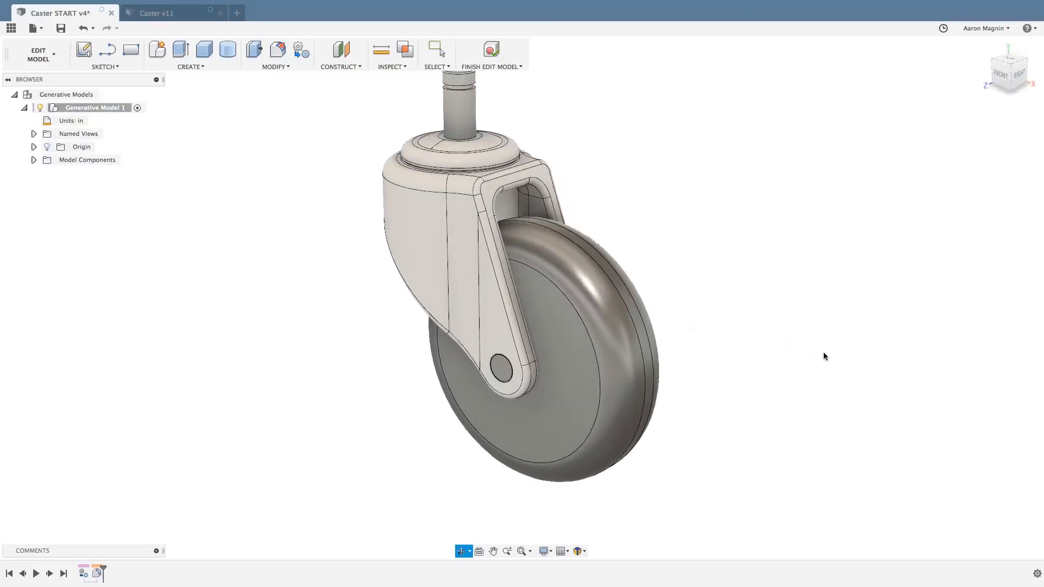
scroll(821, 352, "down", 1)
middle_click_drag(771, 295, 787, 334)
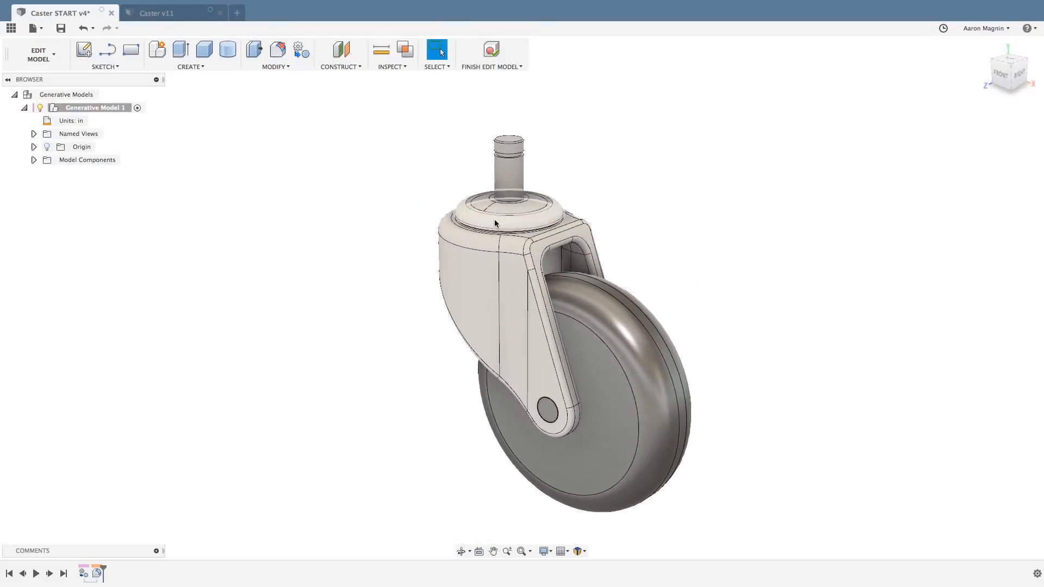
left_click(33, 160)
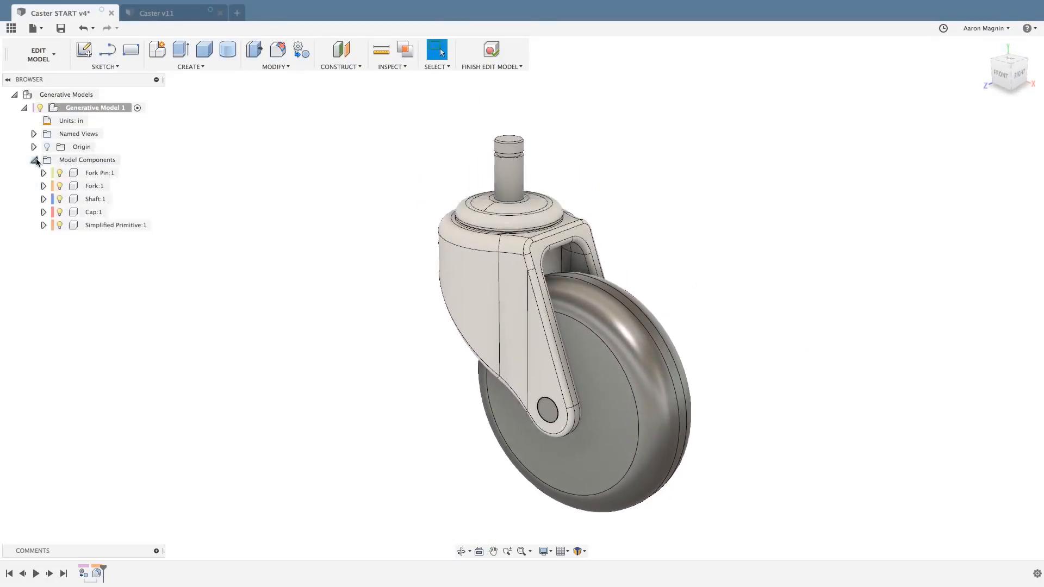
left_click(44, 198)
left_click(53, 225)
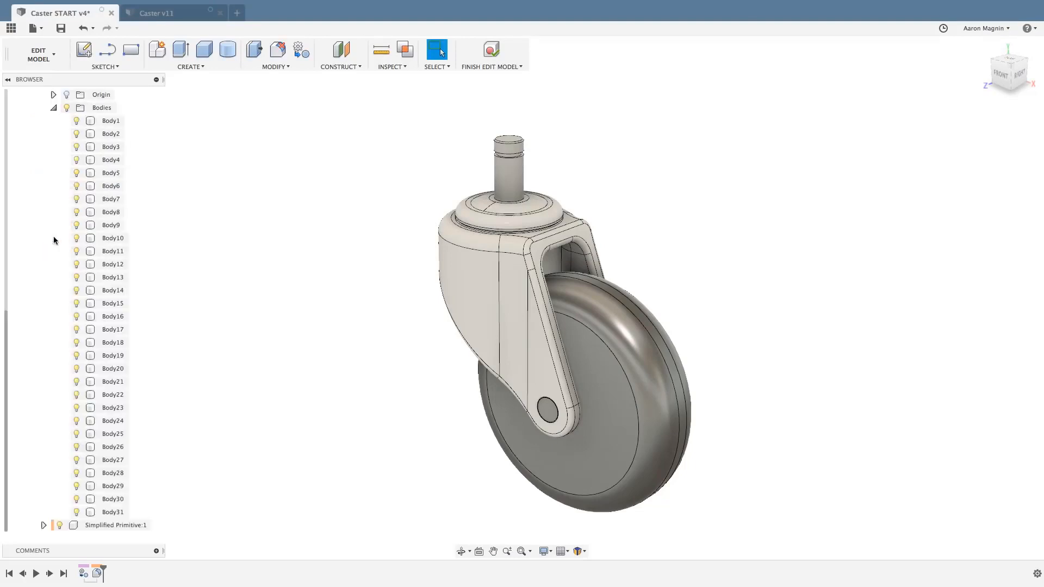
left_click(82, 122)
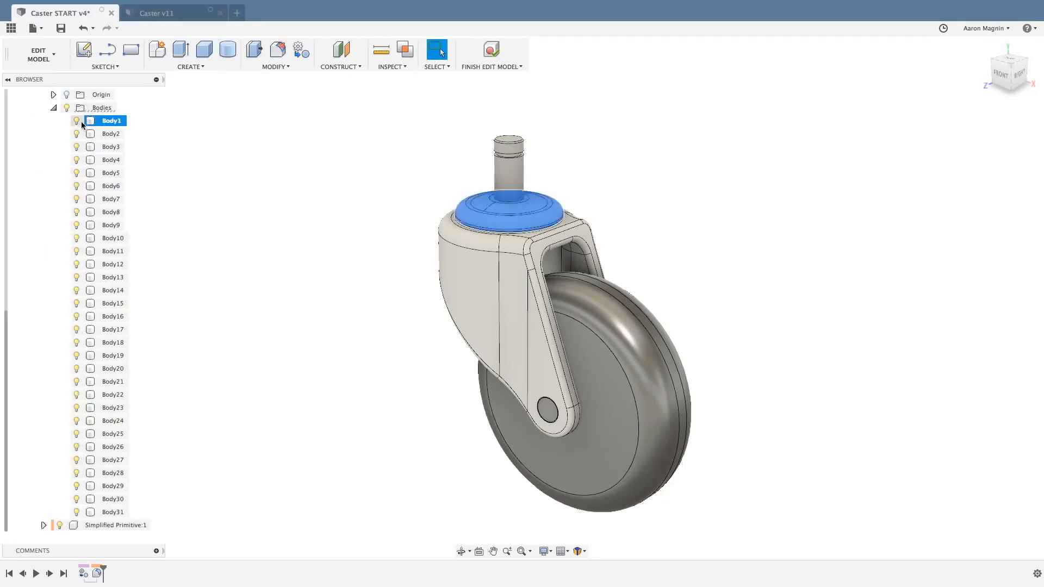
left_click(77, 121)
middle_click_drag(272, 161, 401, 216, "shift")
scroll(560, 230, "up", 3)
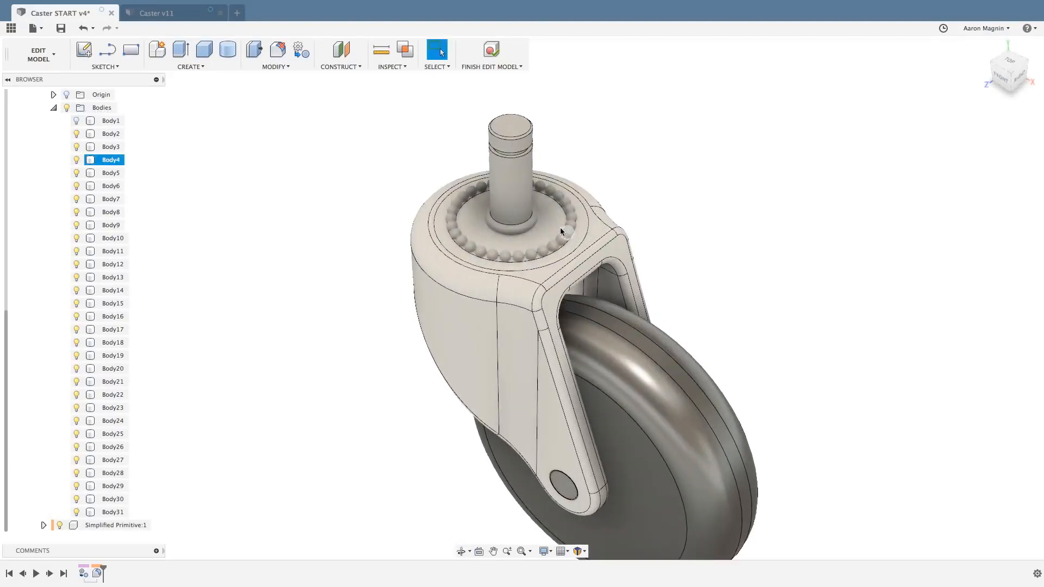
Show the Cap's Body1 again and collapse the component's list of bodies.
left_click(77, 121)
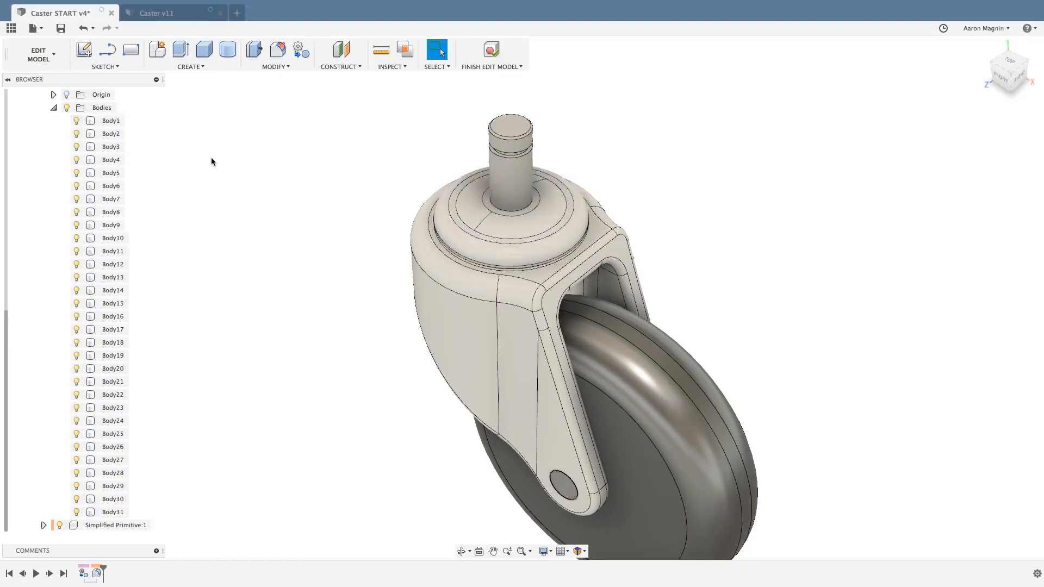
scroll(315, 273, "down", 1)
scroll(314, 267, "down", 1)
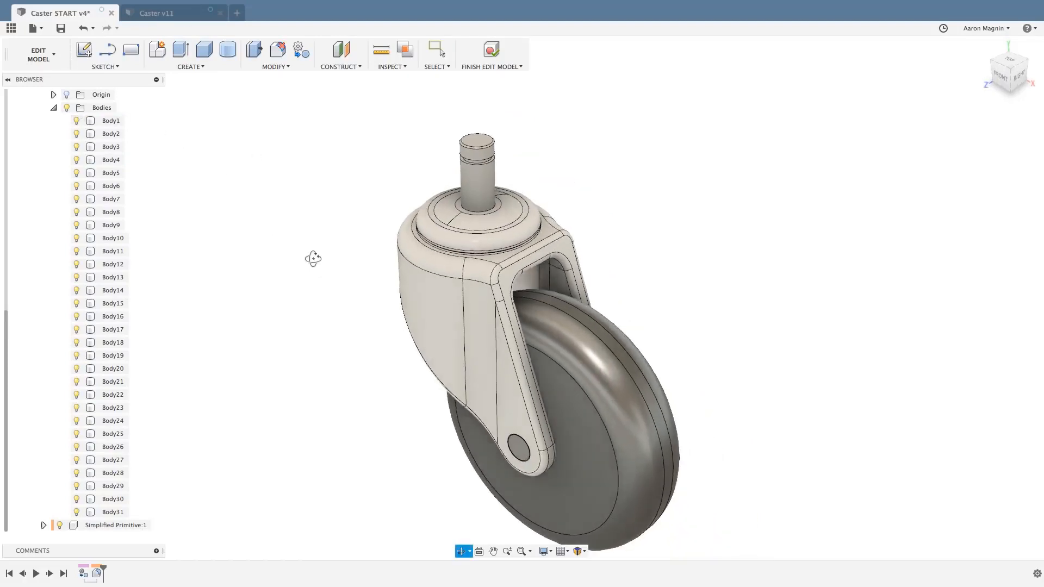
left_click(54, 108)
middle_click_drag(279, 233, 298, 230, "shift")
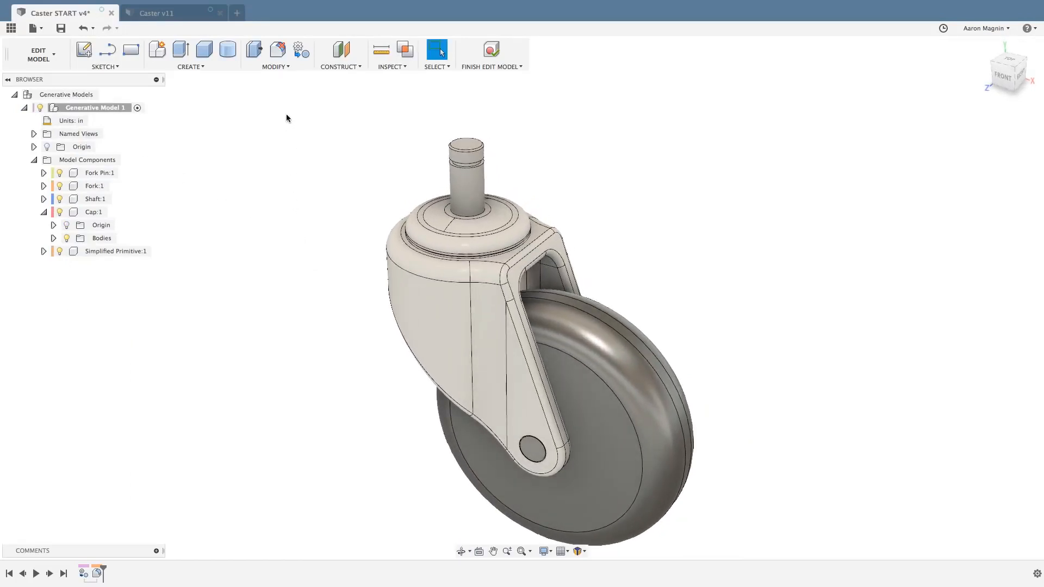
Replace the Cap component with a cylinder primitive along the Y-Axis, shrinking its radius to about 0.808 in.
left_click(301, 50)
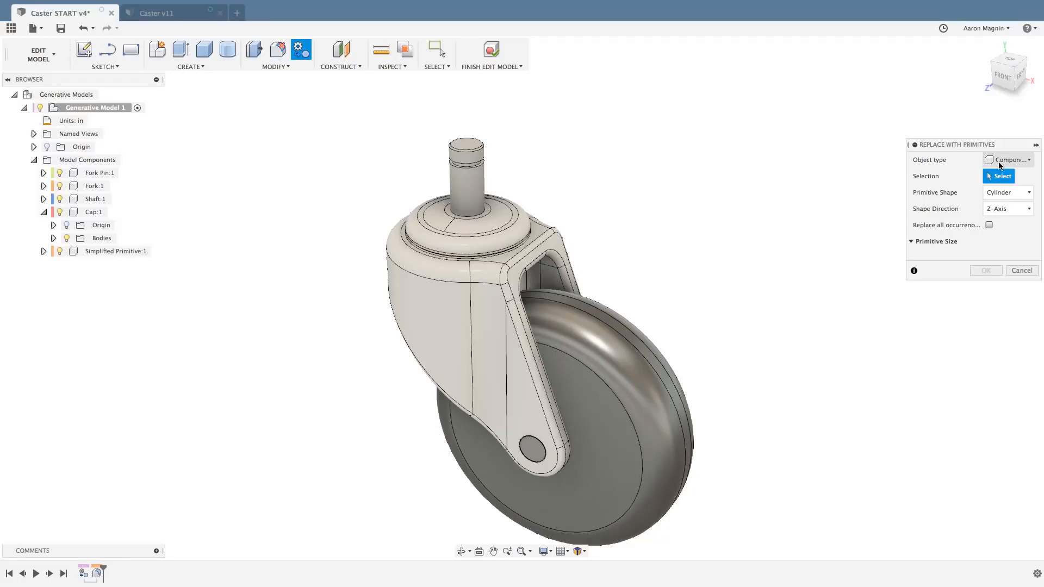
left_click(1006, 210)
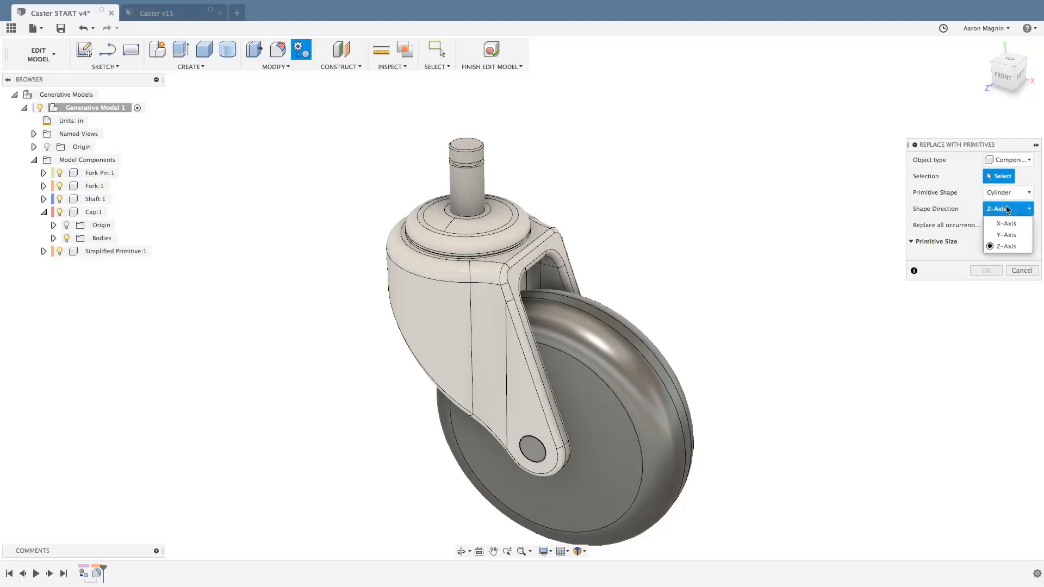
left_click(1005, 235)
left_click(488, 238)
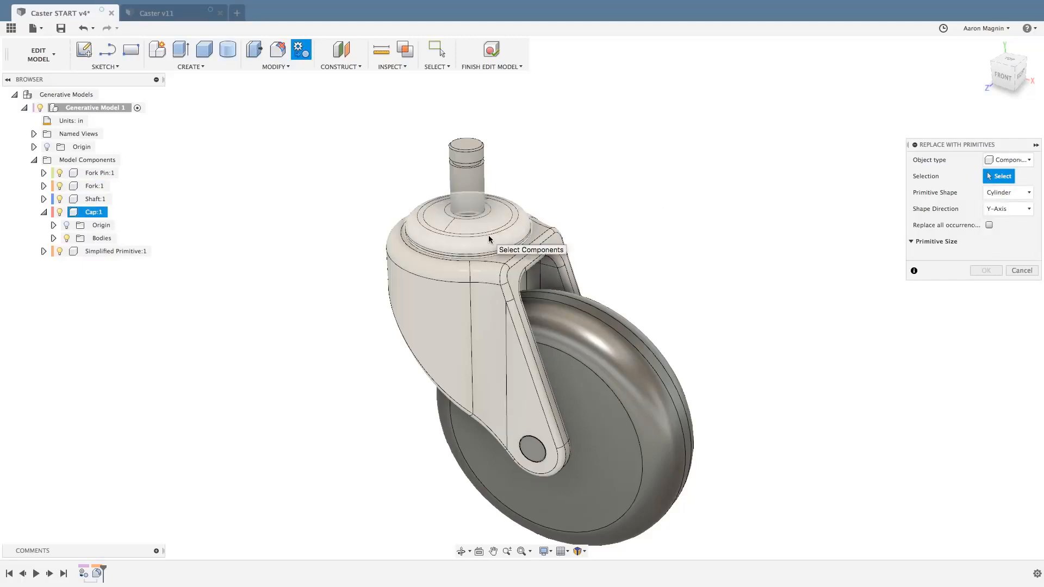
middle_click_drag(485, 241, 496, 268, "shift")
scroll(468, 294, "up", 5)
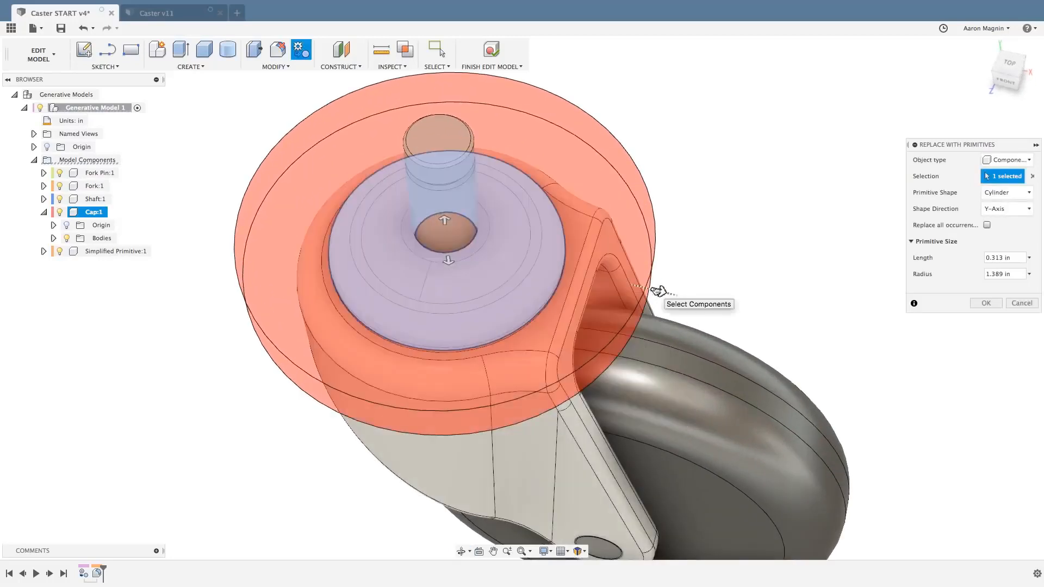
left_click_drag(657, 292, 573, 270)
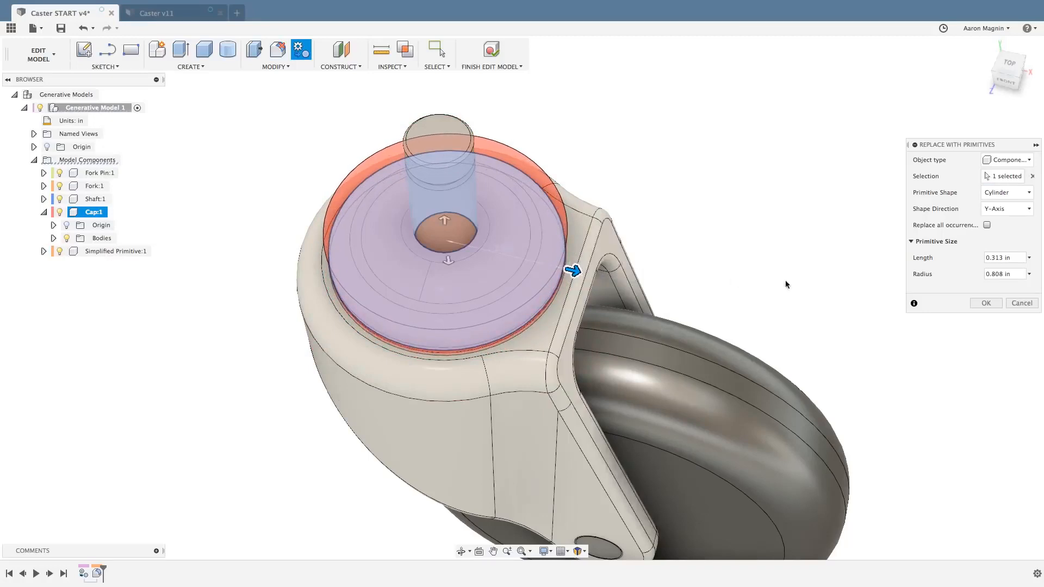
left_click(985, 303)
middle_click_drag(694, 249, 670, 210, "shift")
scroll(670, 220, "down", 5)
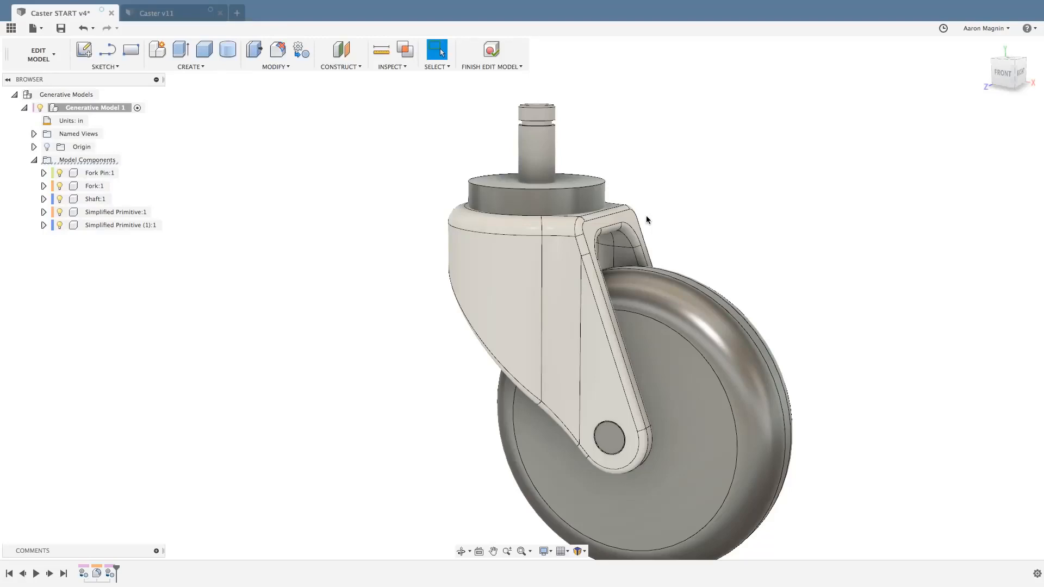
middle_click_drag(646, 215, 616, 206)
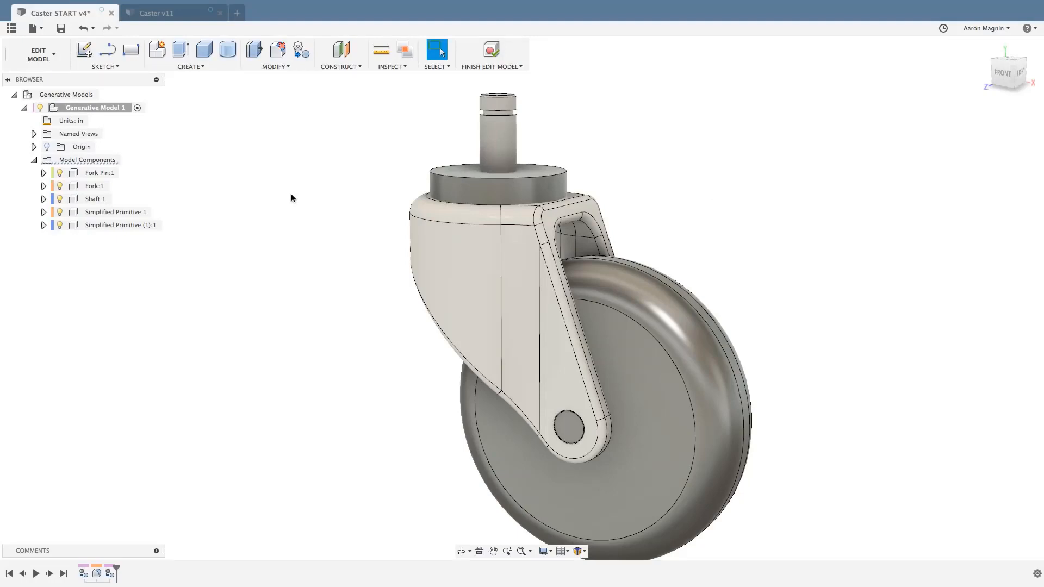
mouse_move(291, 198)
middle_mouse_down("shift")
mouse_move(282, 195)
mouse_move(286, 209)
middle_mouse_up("shift")
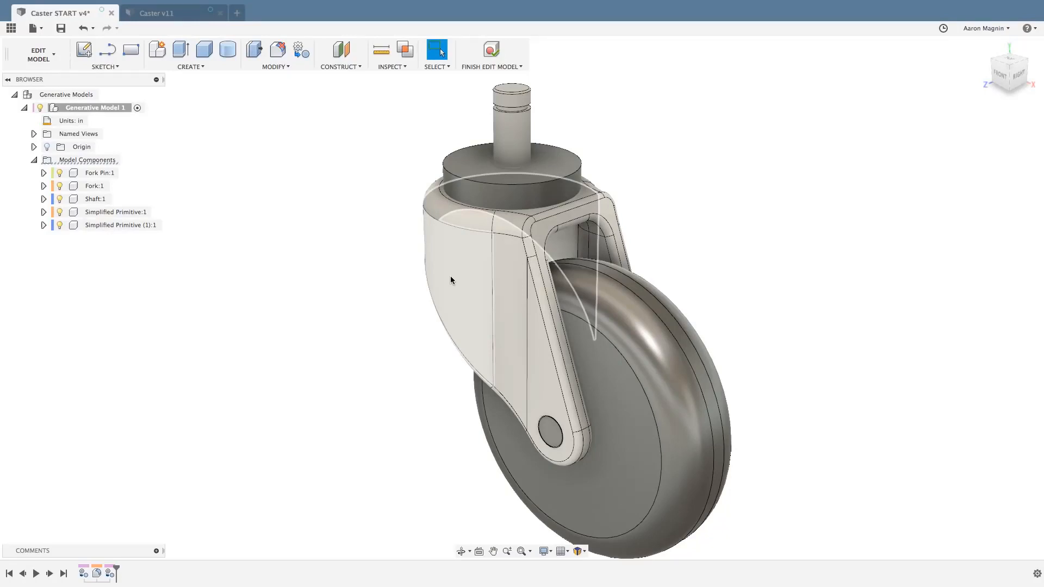
middle_click_drag(450, 280, 422, 269)
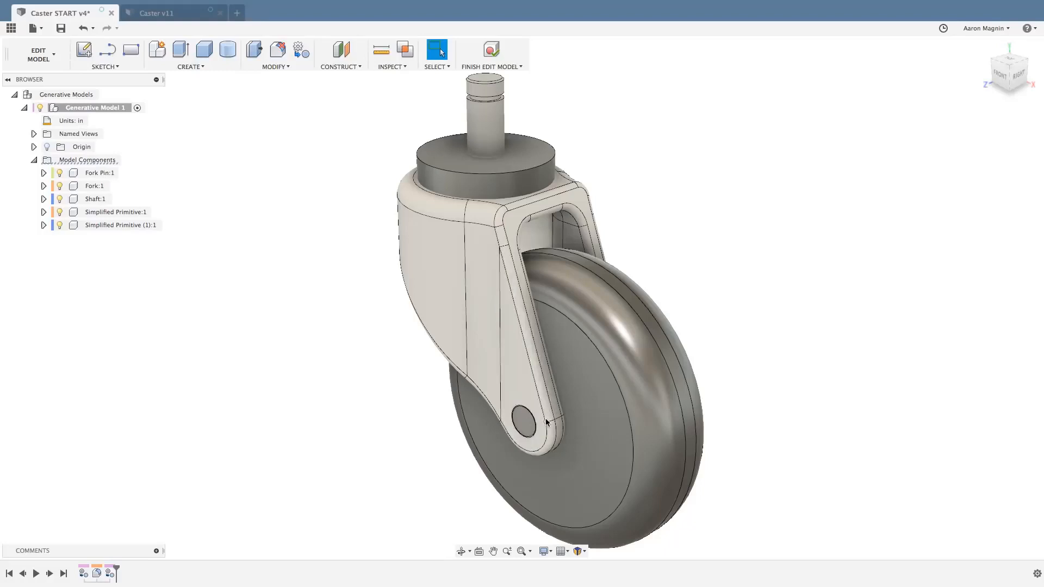
middle_click_drag(550, 407, 523, 417, "shift")
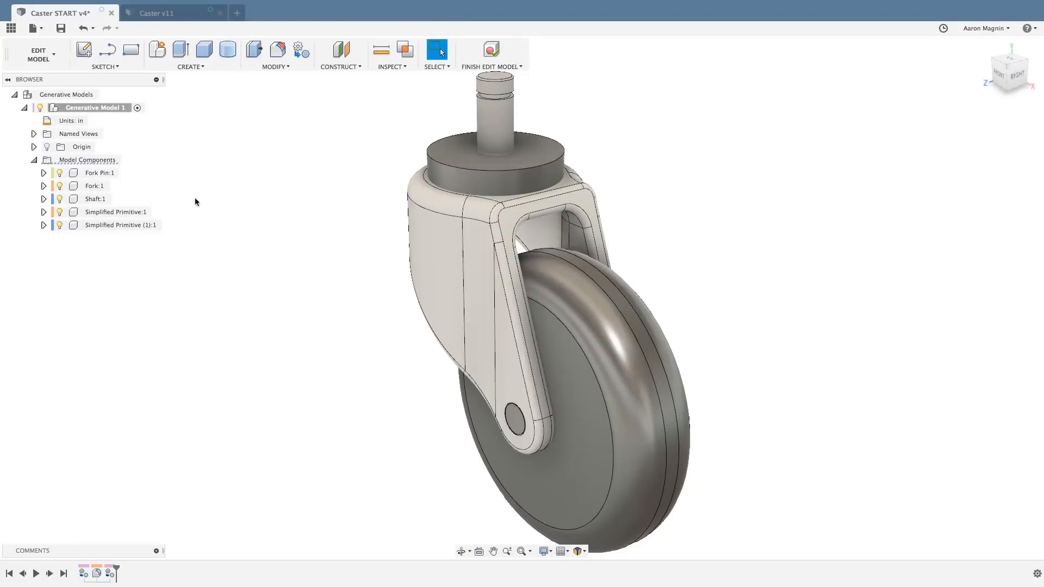
Hide the cylinder that replaced the Cap, examine the top of the fork beneath it, and show the cylinder again.
left_click(59, 226)
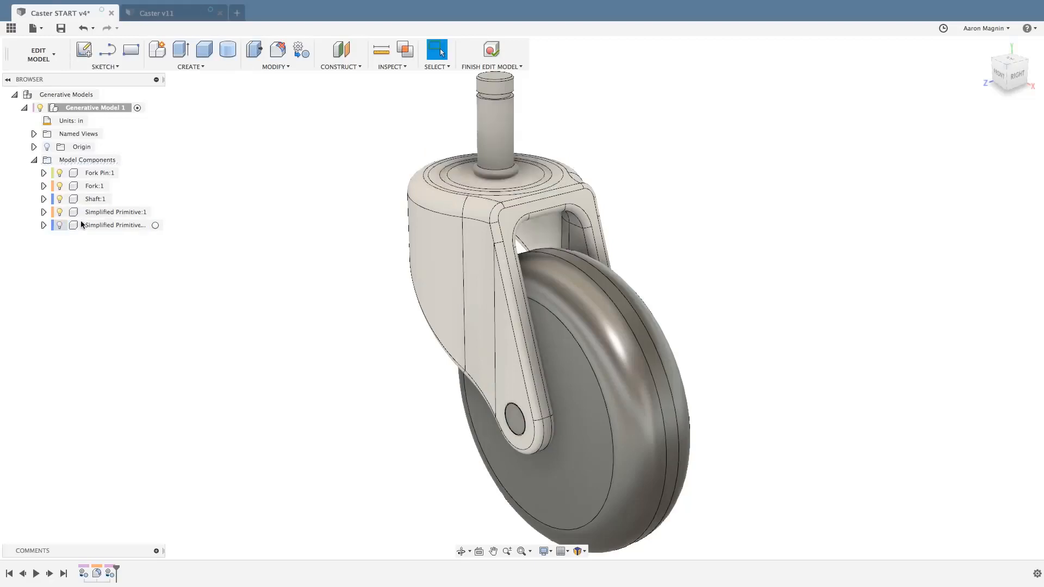
middle_click_drag(344, 165, 446, 174, "shift")
scroll(443, 185, "up", 5)
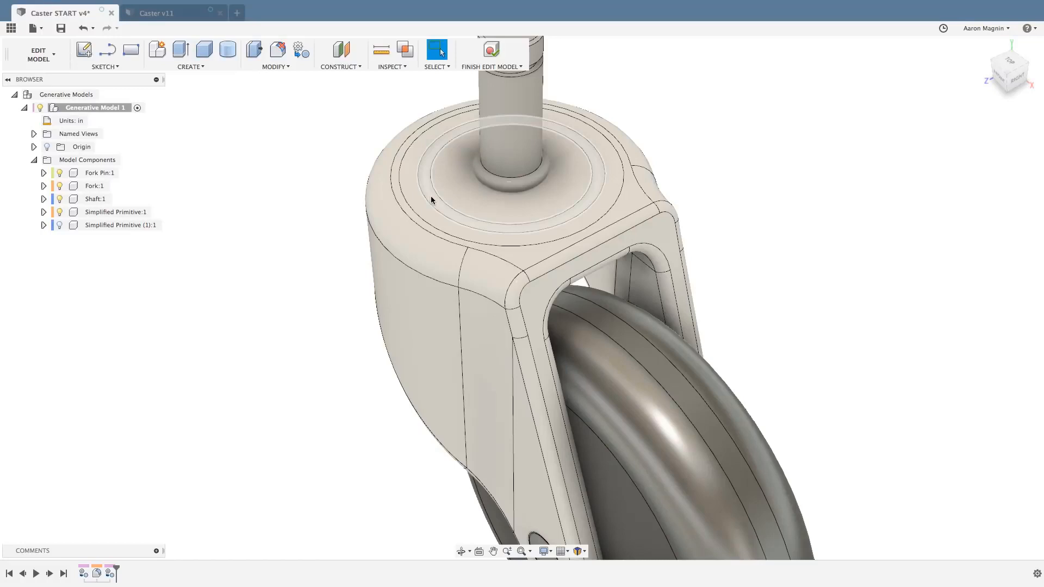
scroll(237, 289, "down", 5)
middle_click_drag(258, 292, 278, 261, "shift")
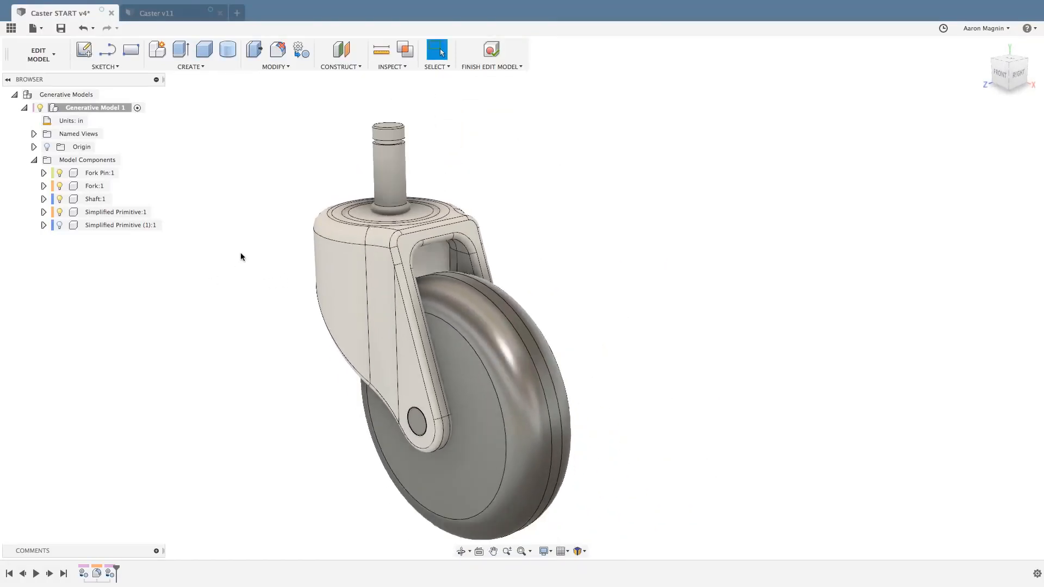
left_click(61, 225)
left_click(60, 224)
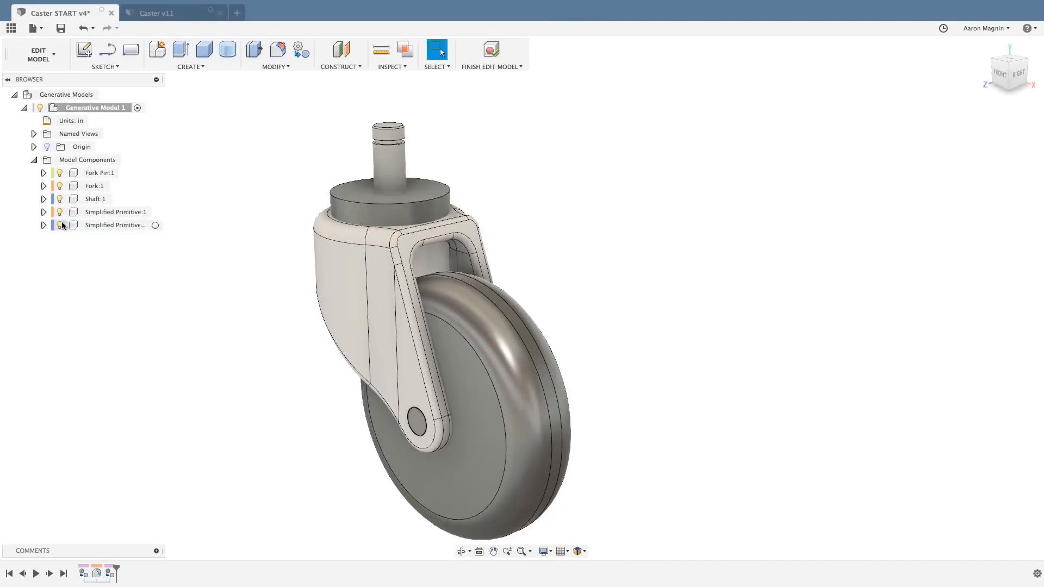
Isolate the Fork component so that all other components are hidden.
right_click(89, 187)
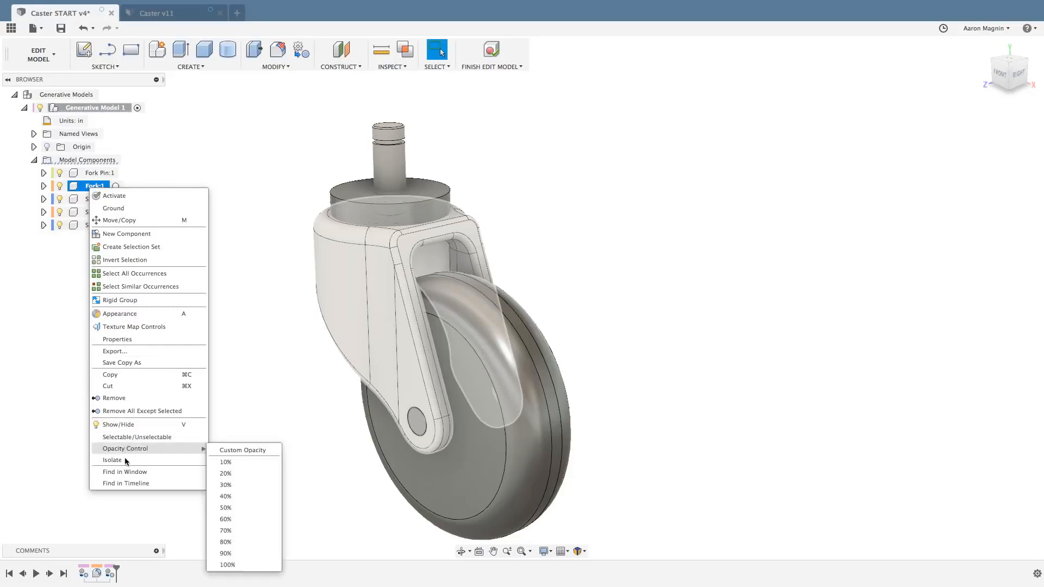
left_click(102, 462)
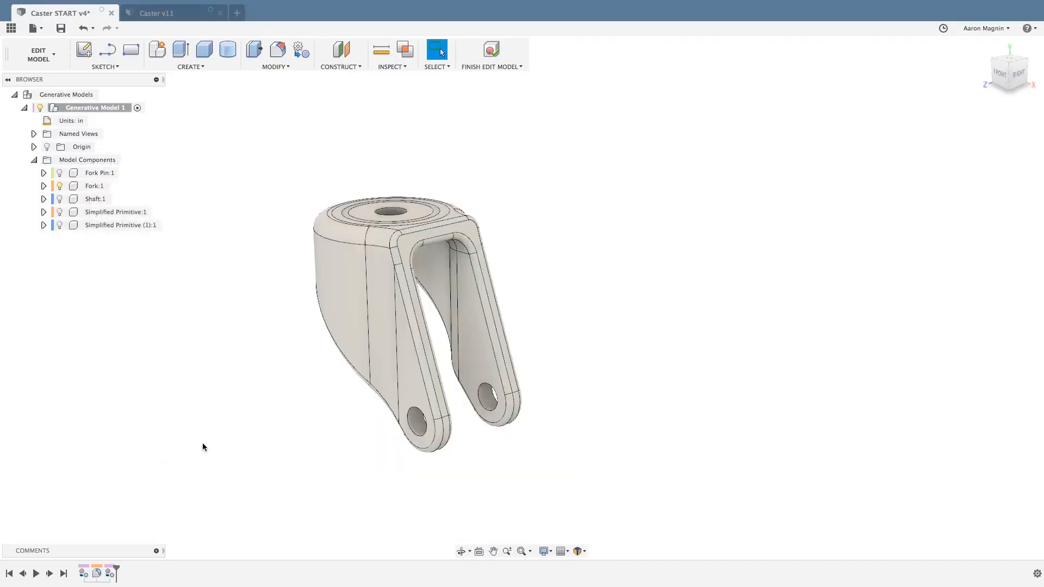
middle_click_drag(202, 443, 296, 416, "shift")
scroll(435, 439, "up", 3)
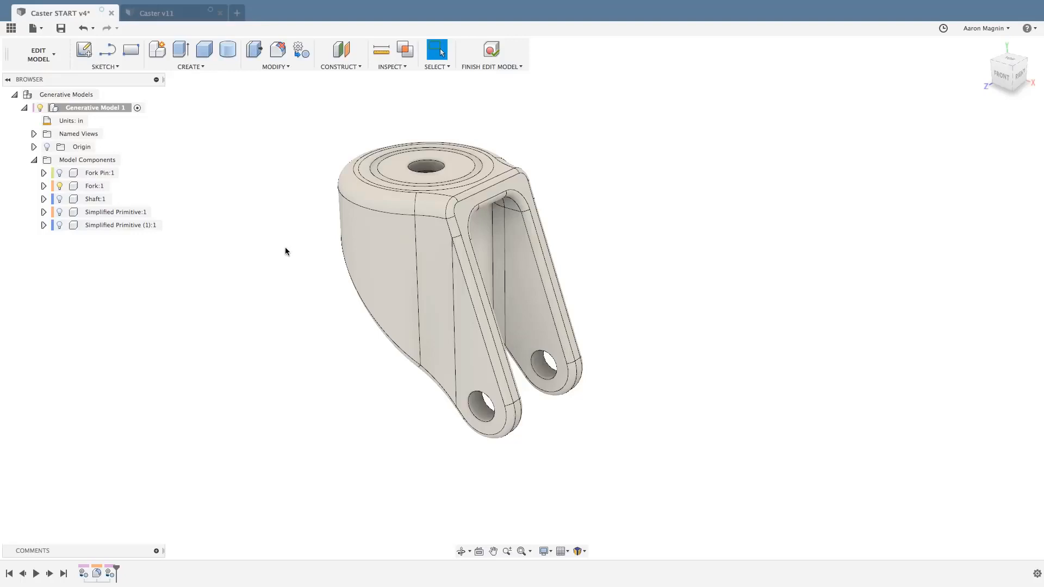
Offset the inner faces of the fork's two pin holes by 0.00 in as new surface bodies and list the bodies.
key("s")
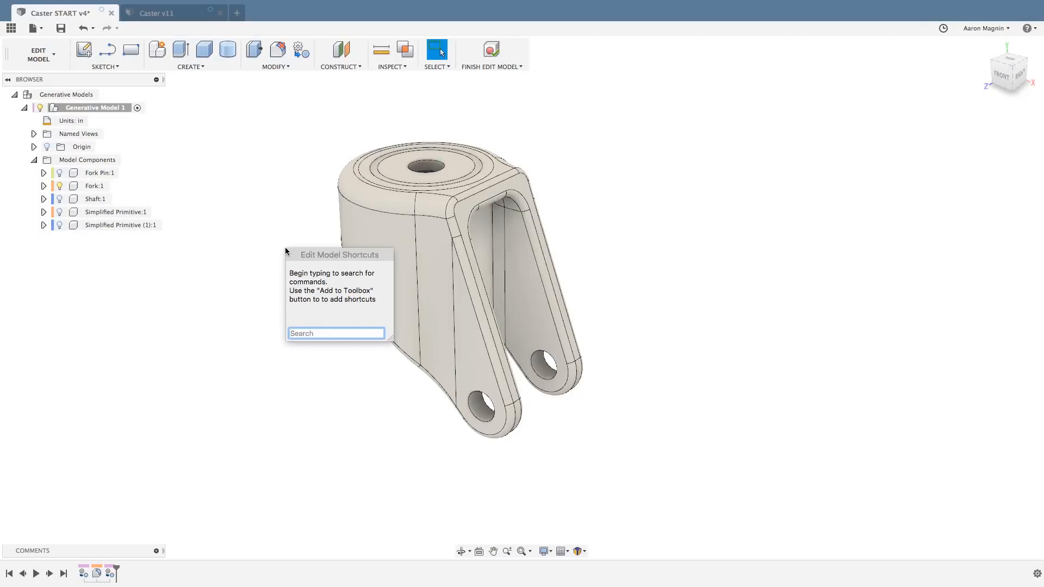
type("off")
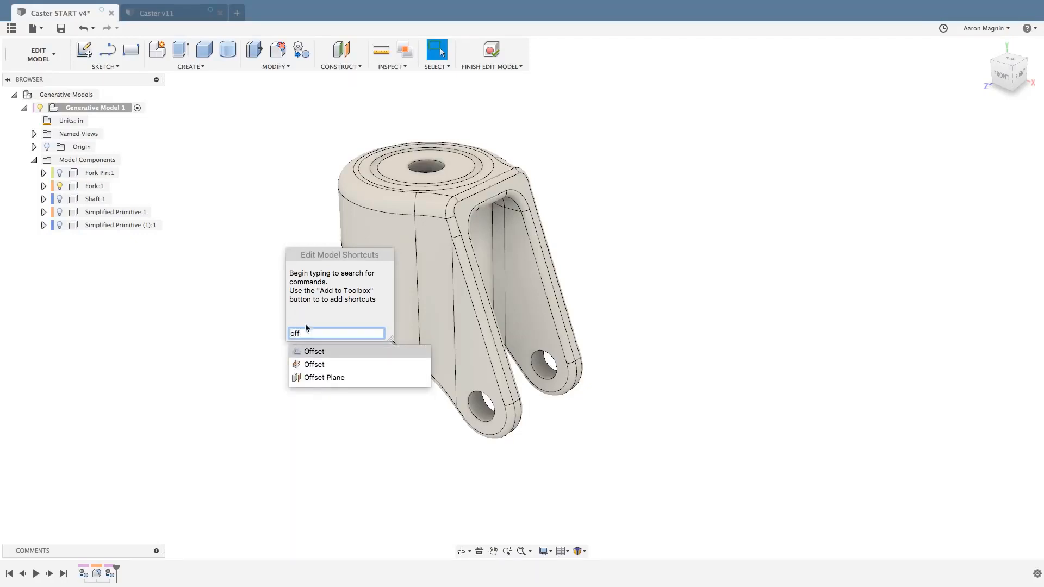
left_click(315, 366)
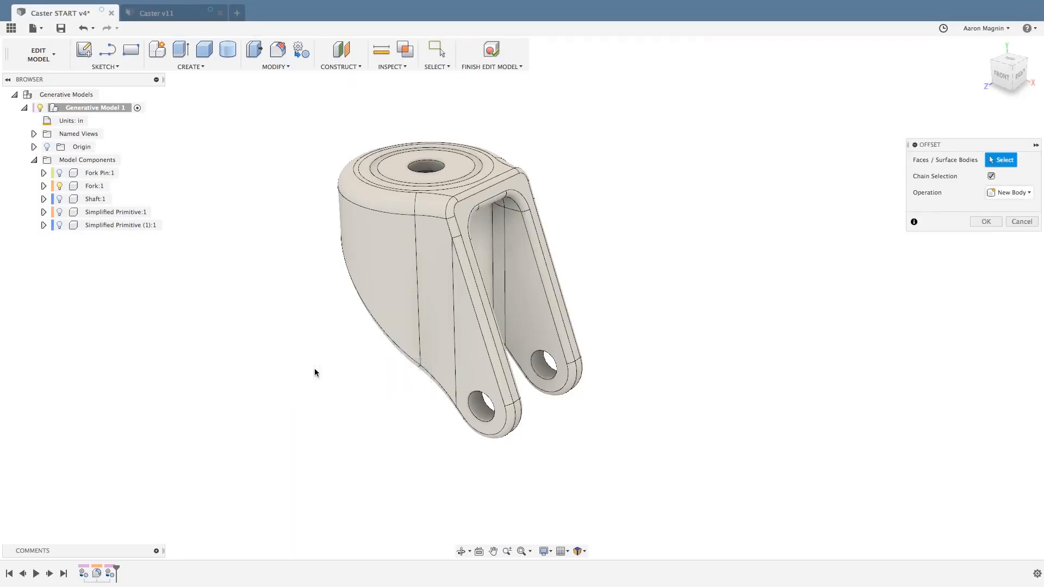
left_click(483, 414)
left_click(540, 368)
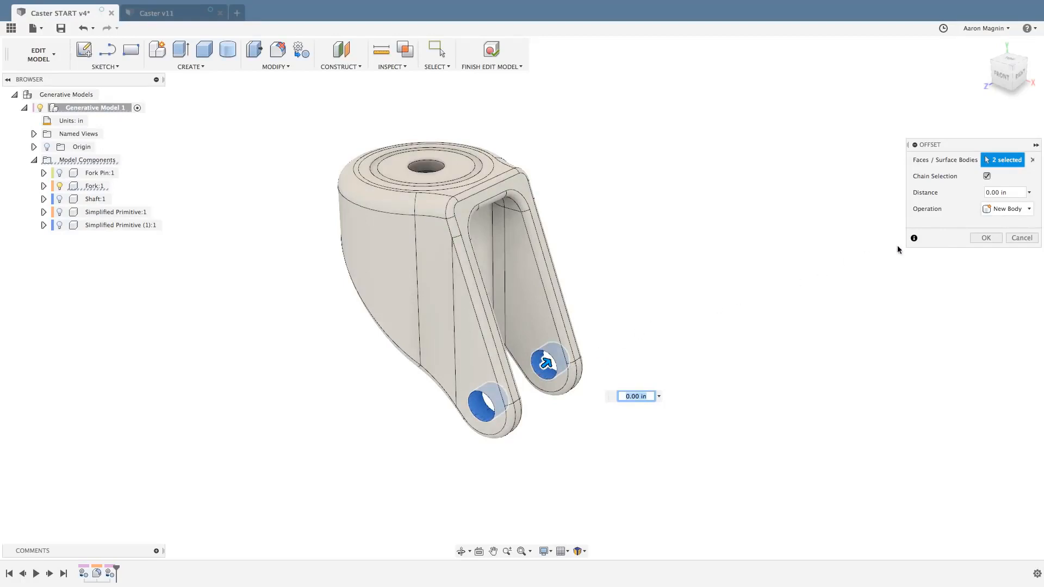
left_click(984, 239)
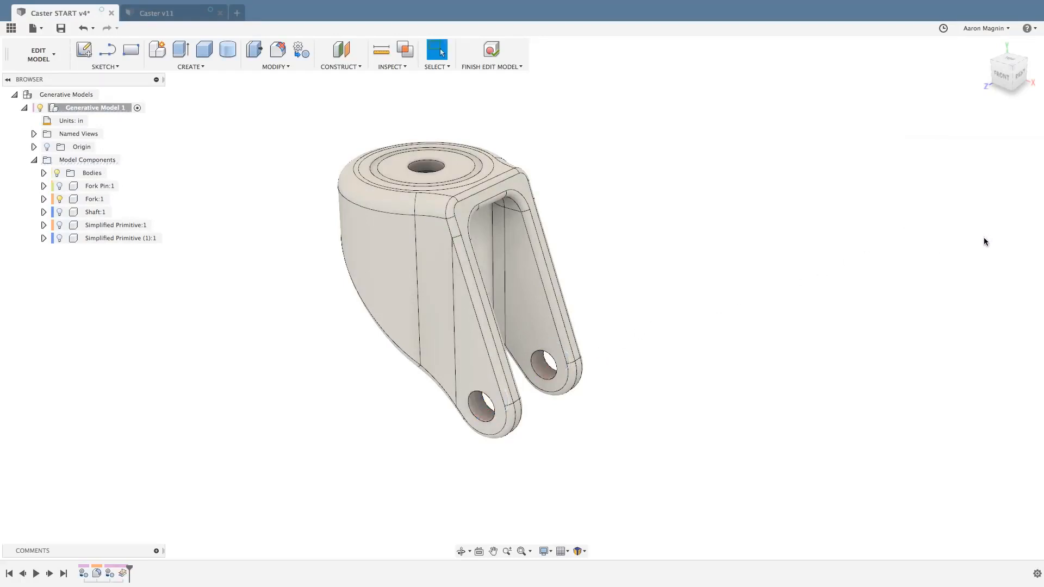
left_click(44, 172)
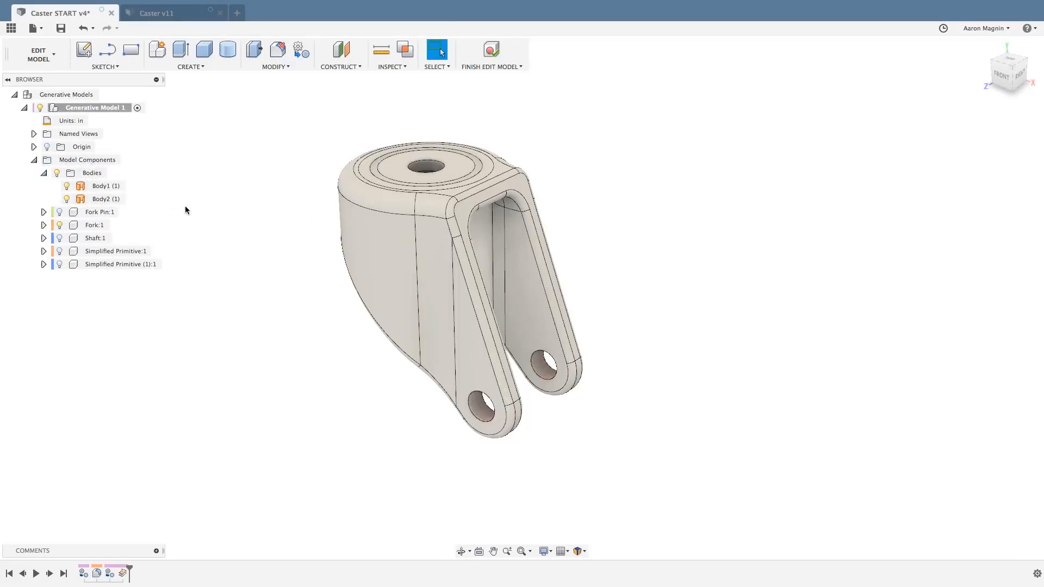
middle_click_drag(184, 209, 364, 193, "shift")
scroll(380, 195, "up", 3)
scroll(392, 196, "up", 2)
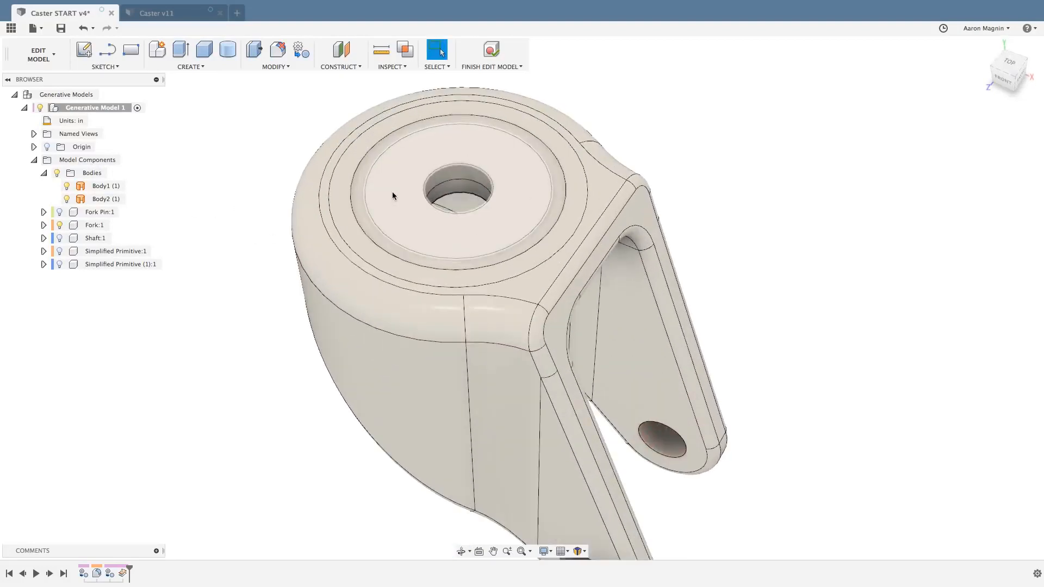
left_click(226, 52)
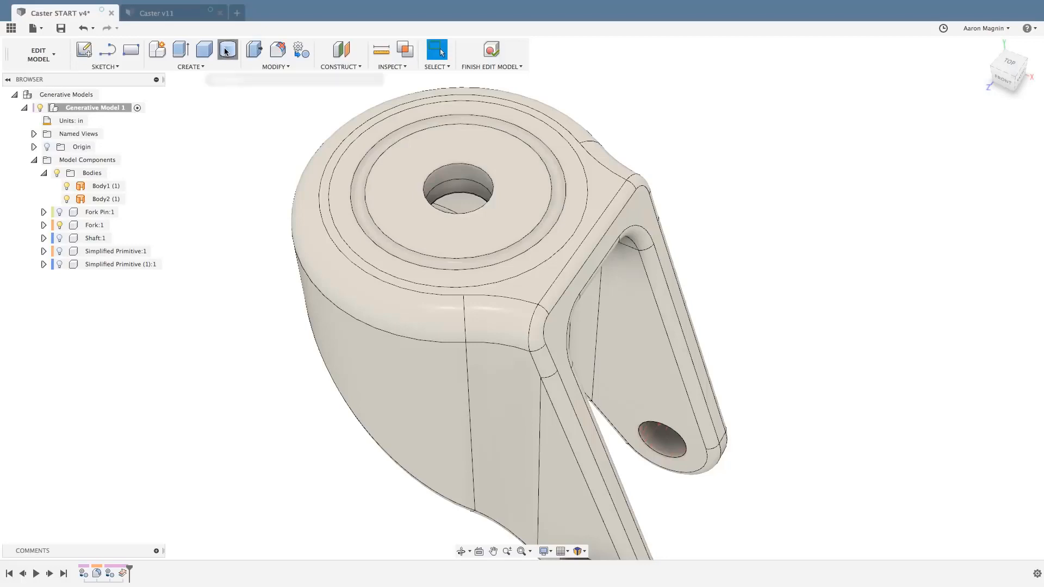
left_click(390, 196)
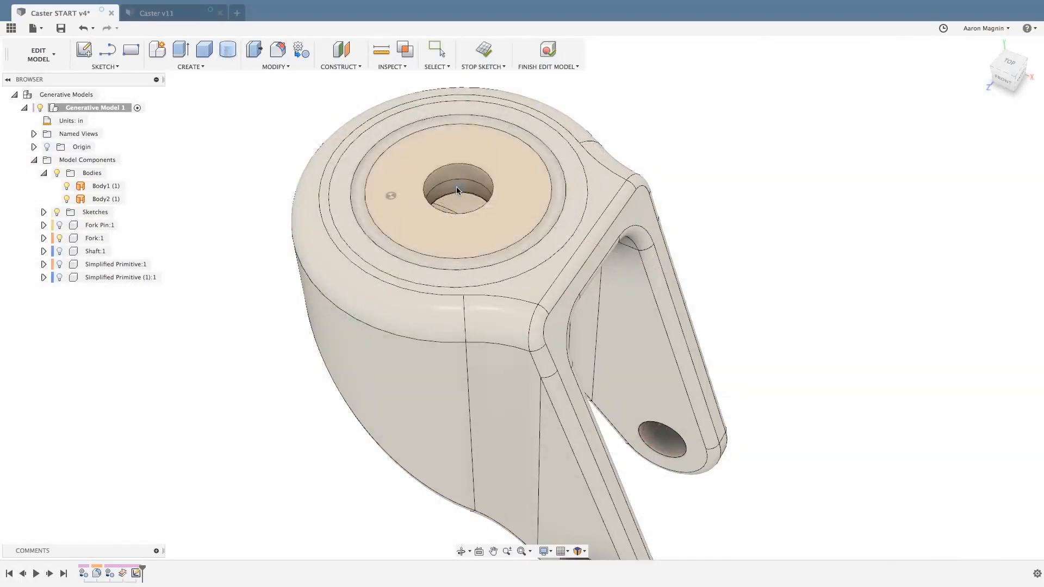
left_click(457, 189)
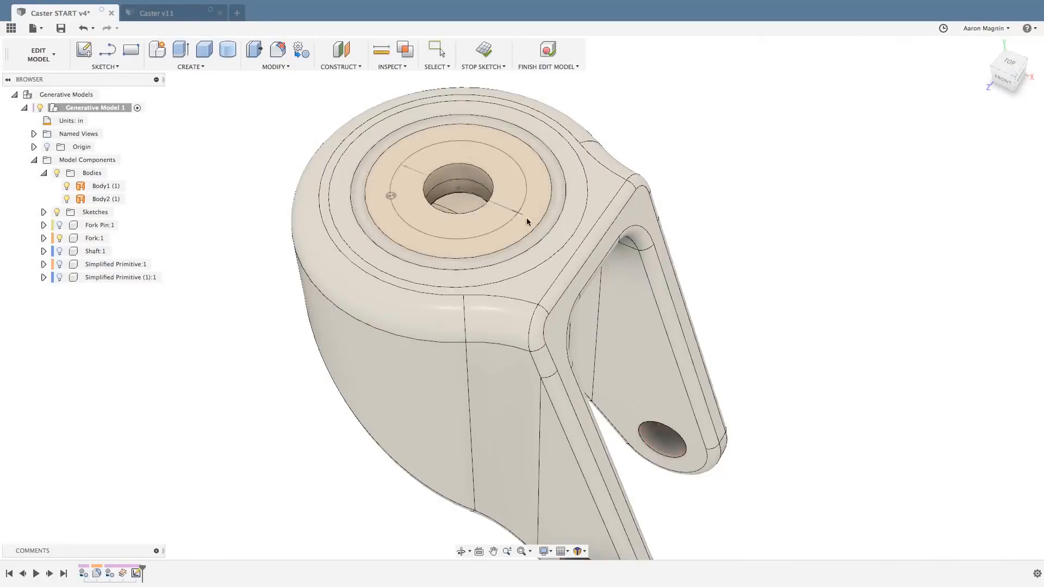
left_click(554, 233)
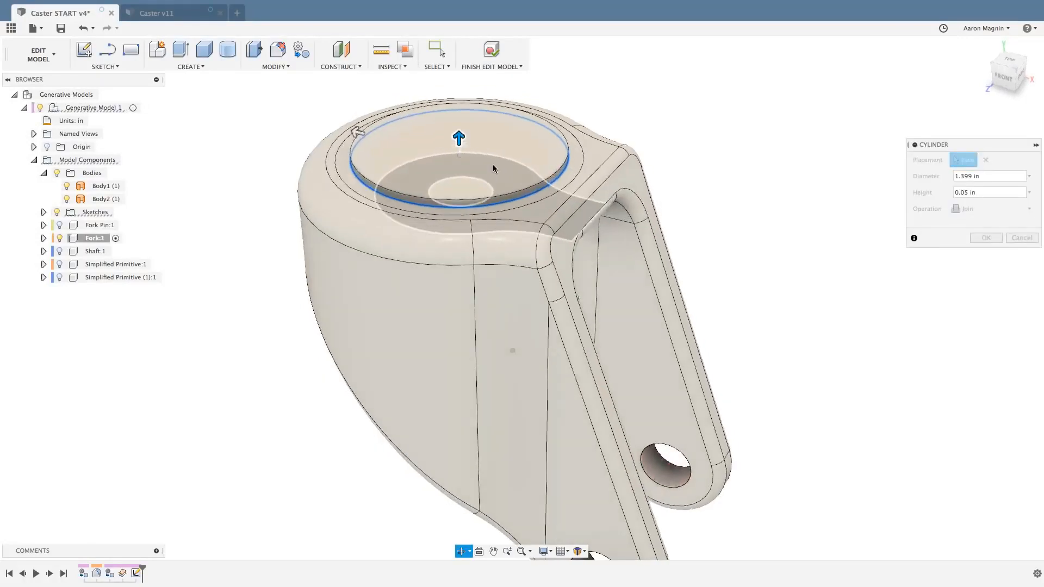
left_click_drag(458, 139, 459, 162)
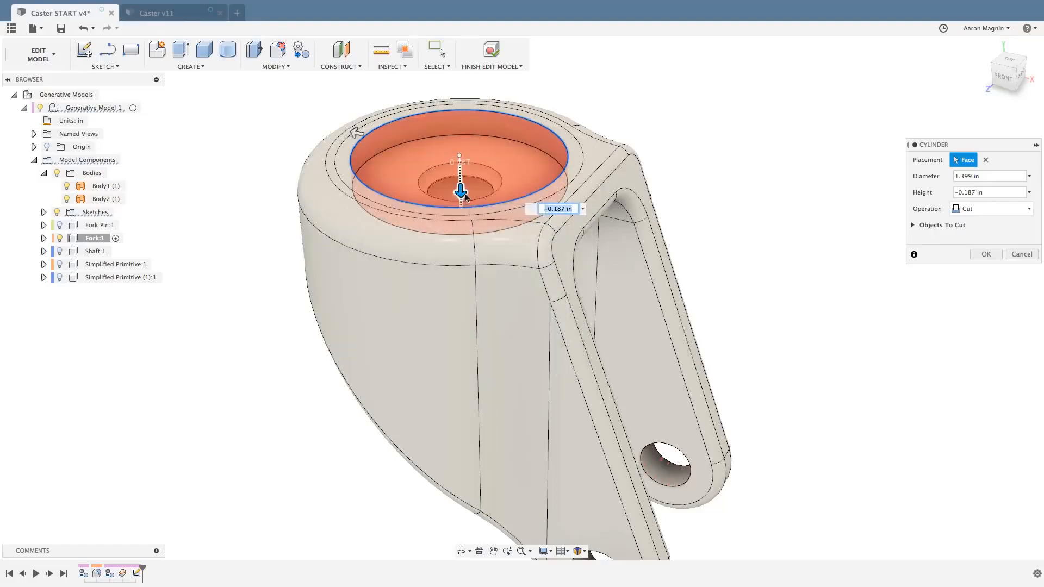
mouse_move(462, 191)
left_mouse_down()
mouse_move(461, 152)
mouse_move(461, 197)
left_mouse_up()
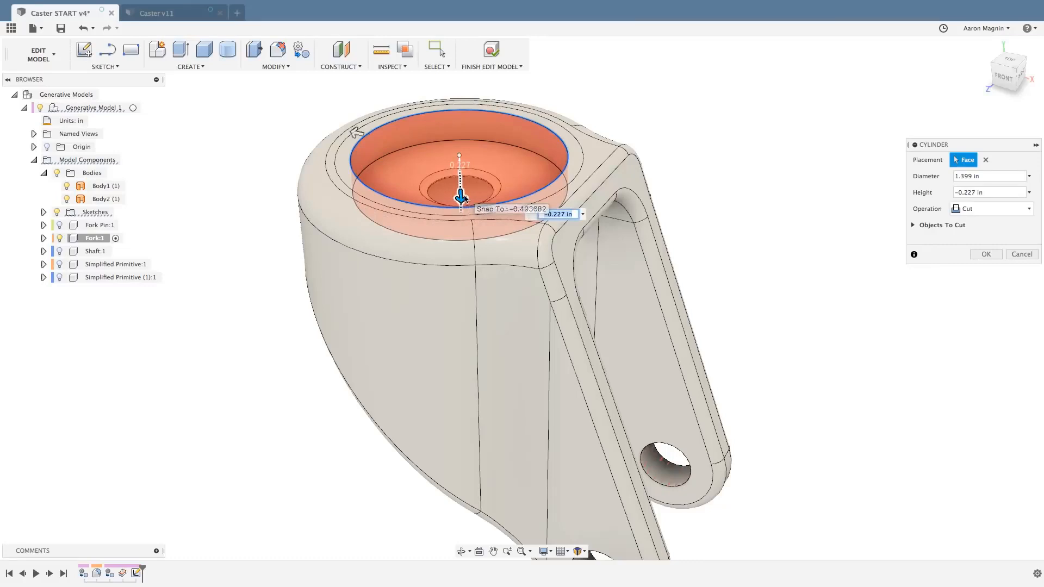
left_click(975, 212)
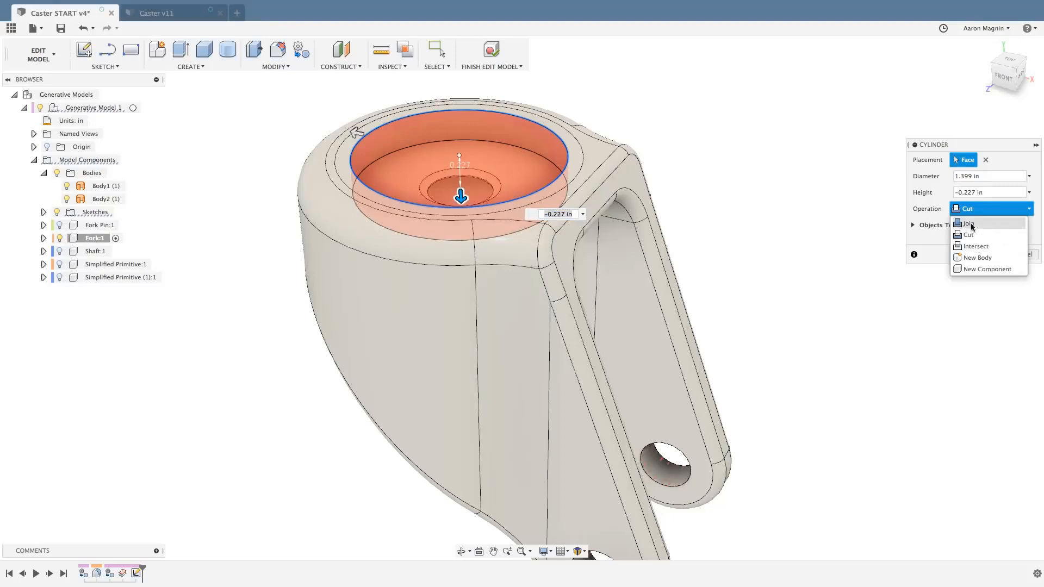
left_click(976, 247)
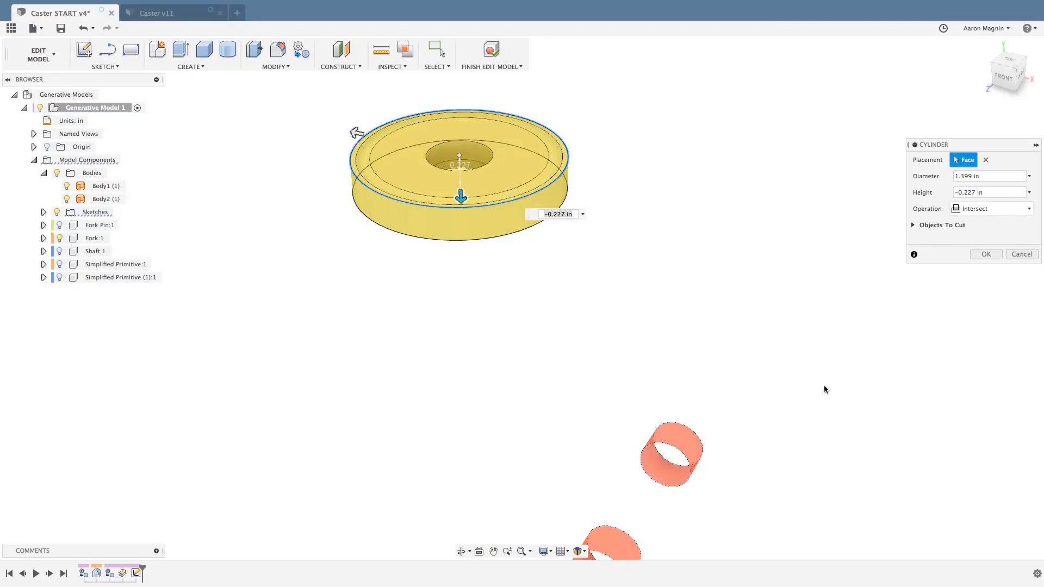
left_click(1016, 254)
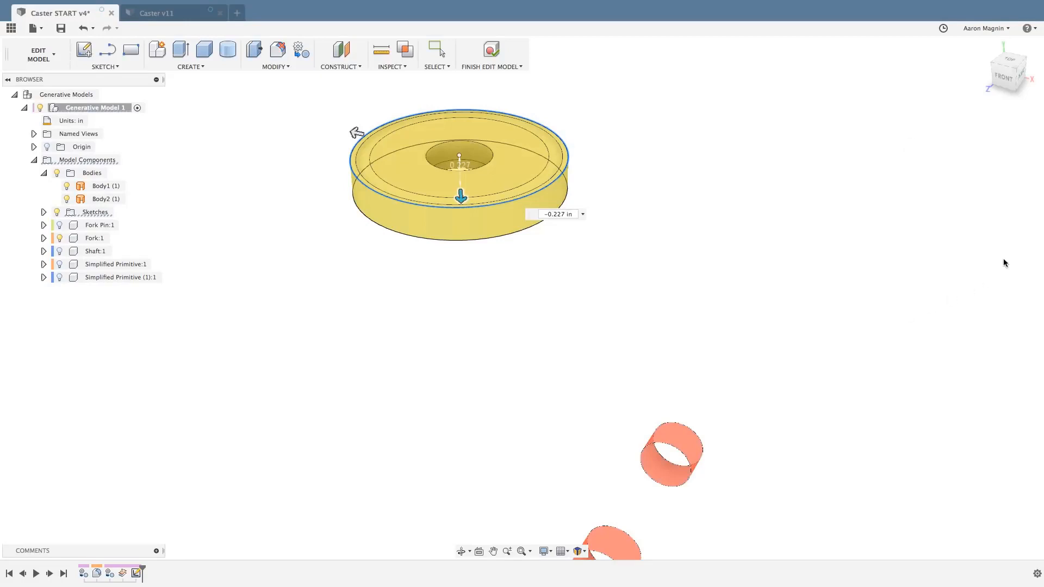
Offset the three concentric ring faces on top of the fork by 0.00 in as a new surface body, with Chain Selection off.
key("s")
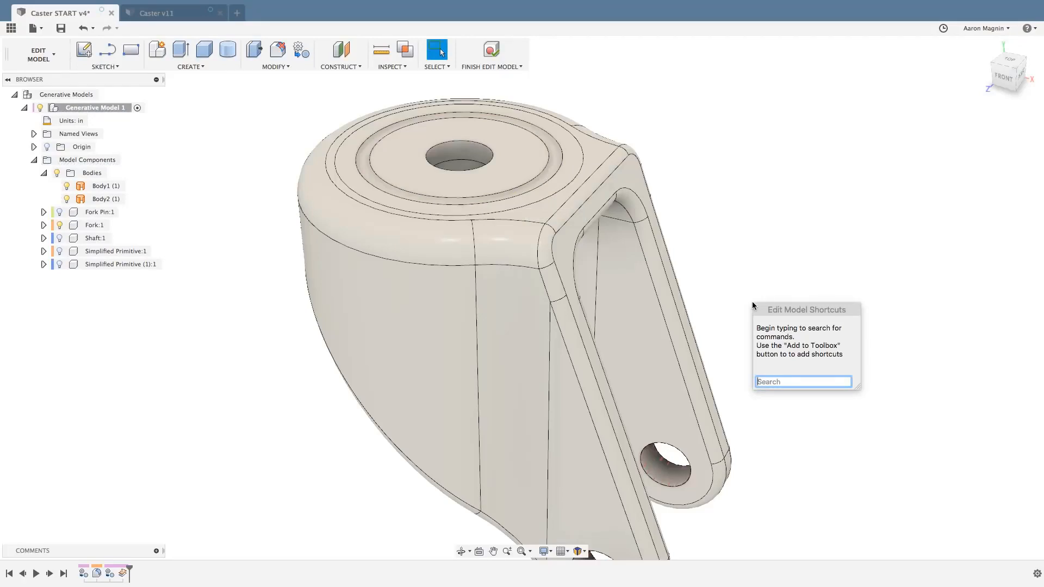
type("off")
left_click(784, 414)
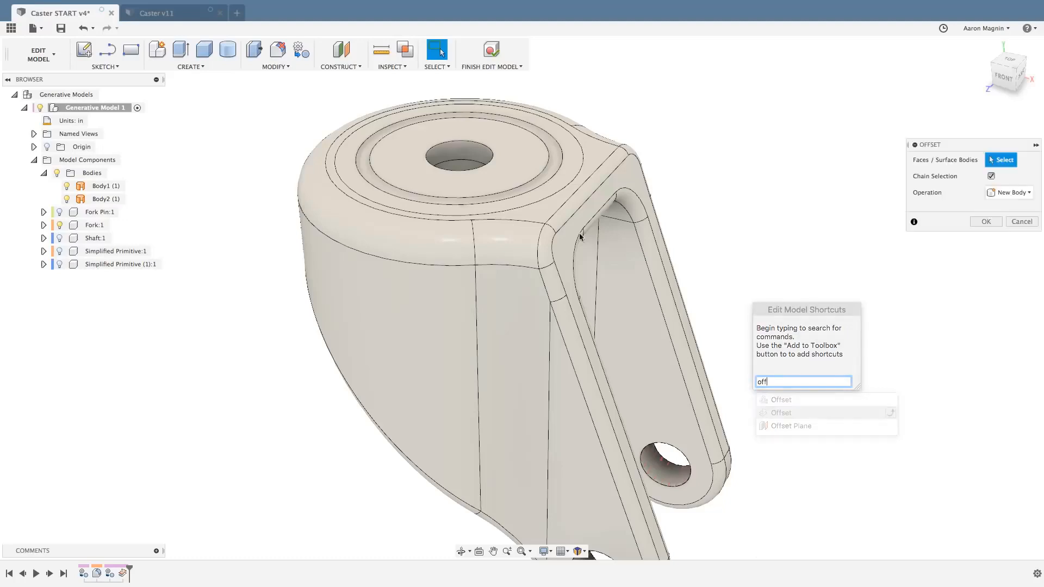
left_click(377, 166)
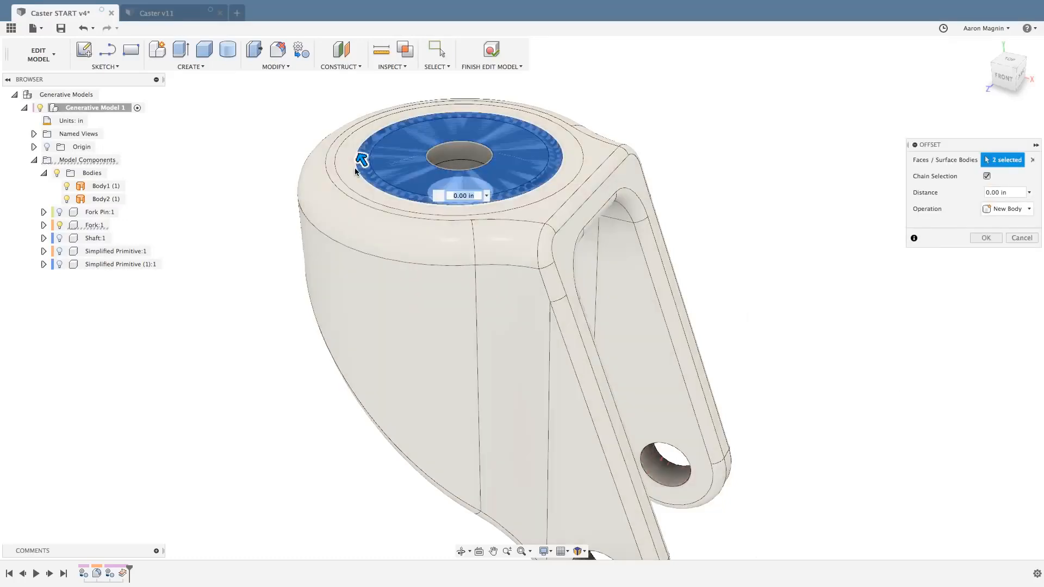
left_click(355, 167)
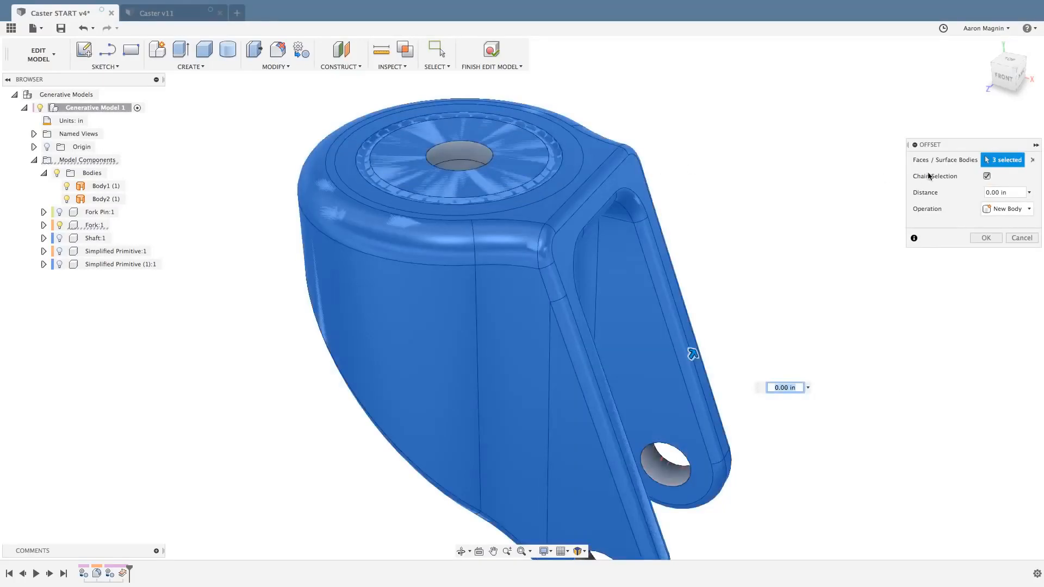
left_click(986, 176)
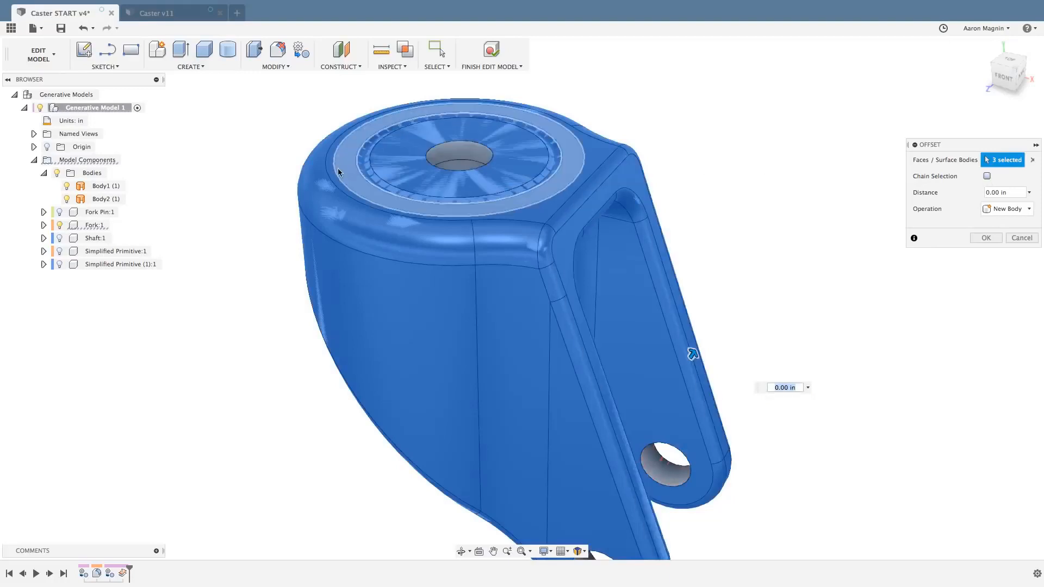
left_click(337, 168)
left_click(1032, 160)
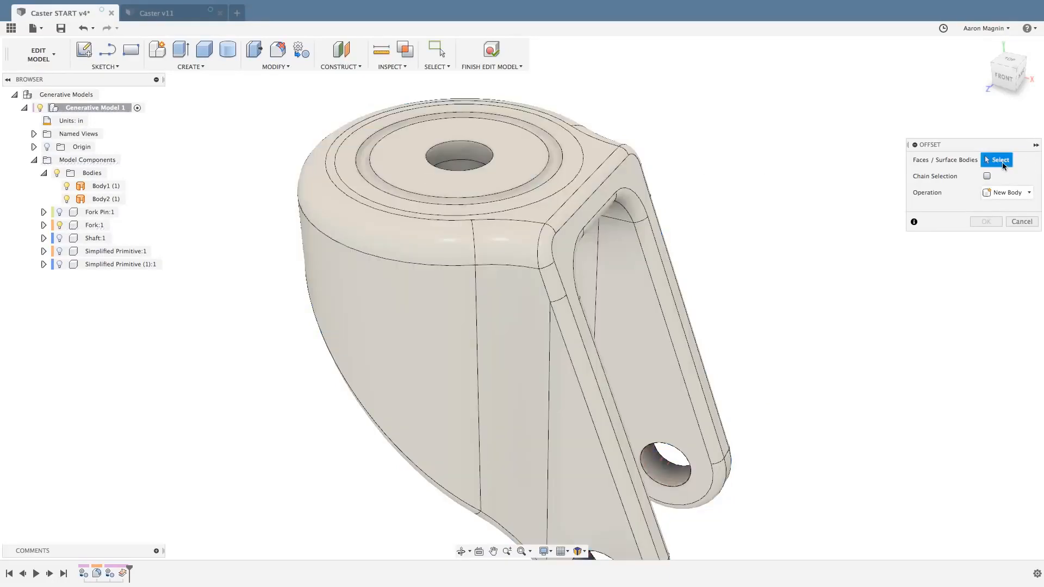
left_click(405, 159)
left_click(351, 168)
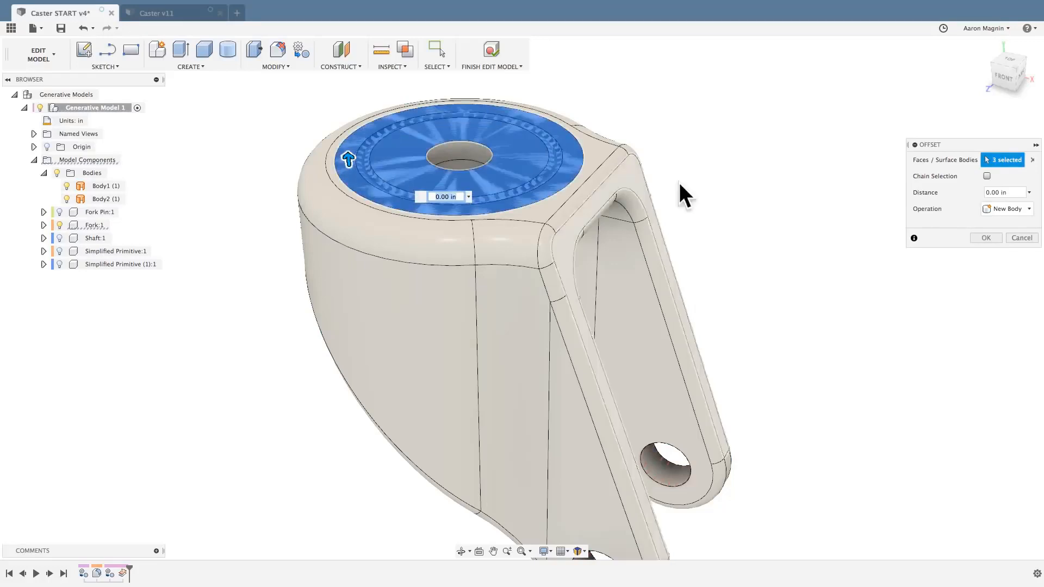
left_click(983, 239)
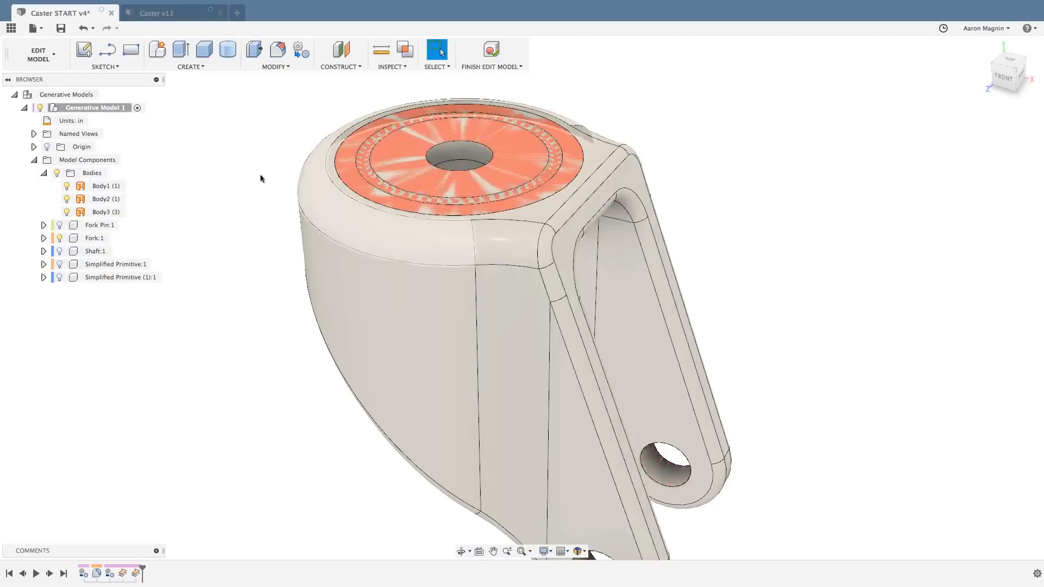
Thicken the surface bodies Body1, Body2 and Body3 by -0.137 in on one side as new bodies.
left_click(106, 186)
left_click(106, 199, "shift")
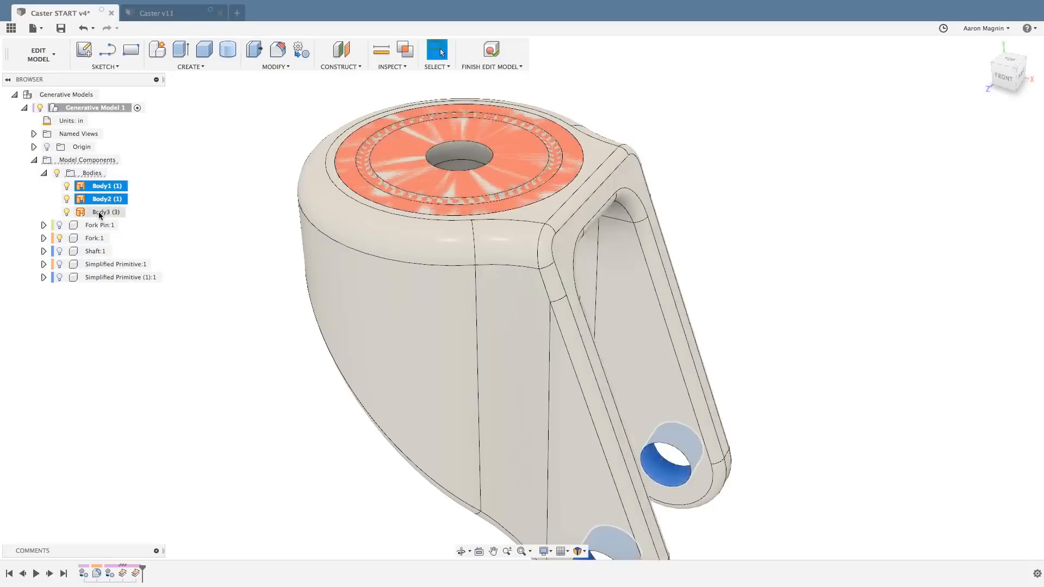
left_click(99, 213, "shift")
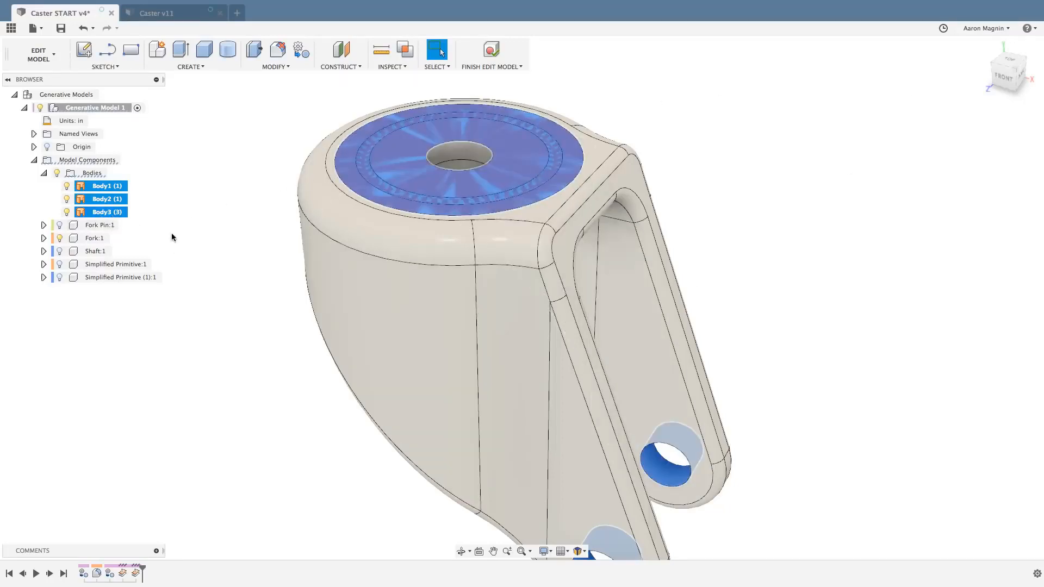
type("sthic")
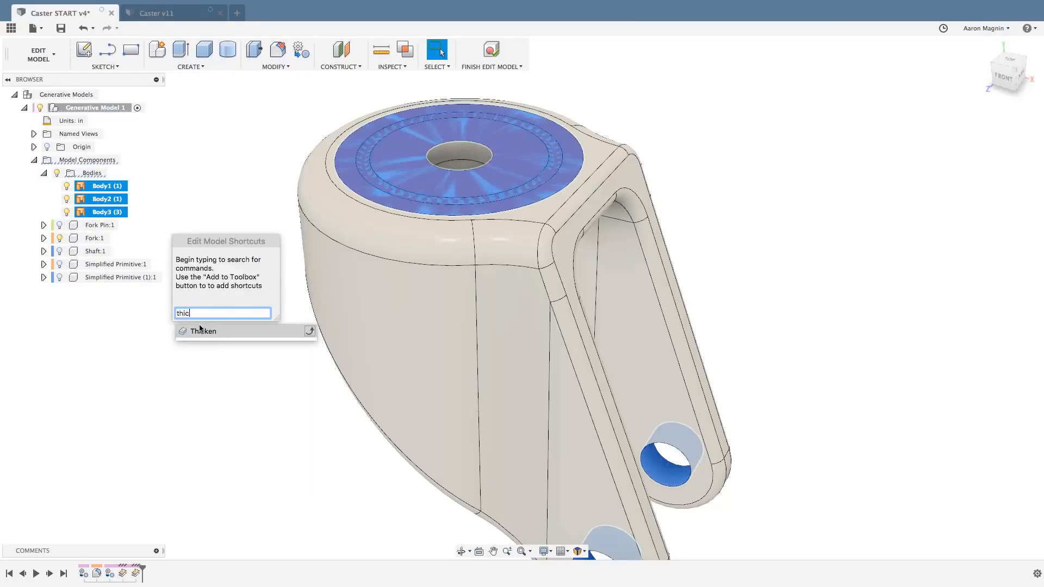
left_click(198, 331)
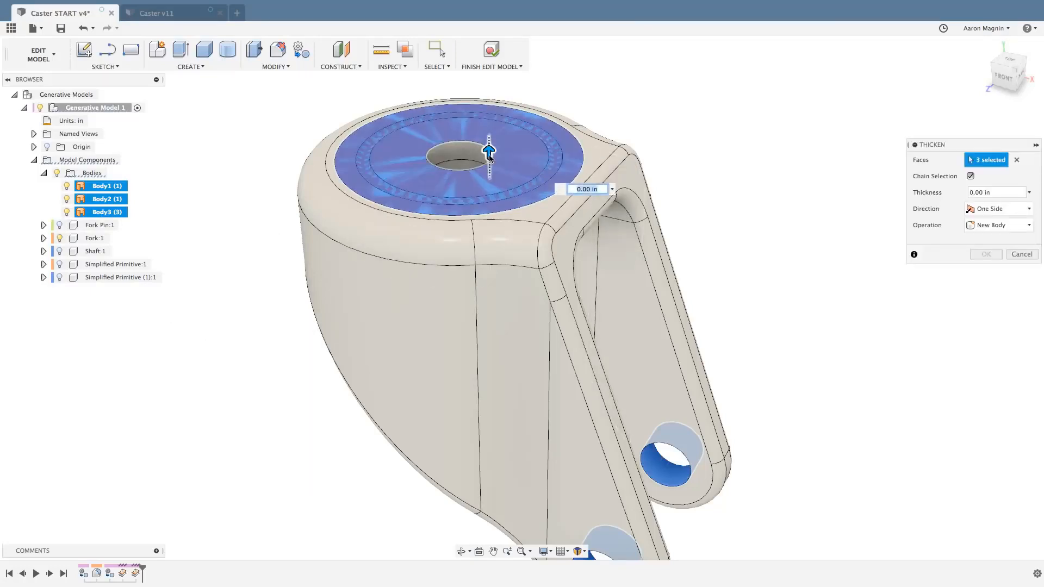
left_click_drag(488, 153, 490, 169)
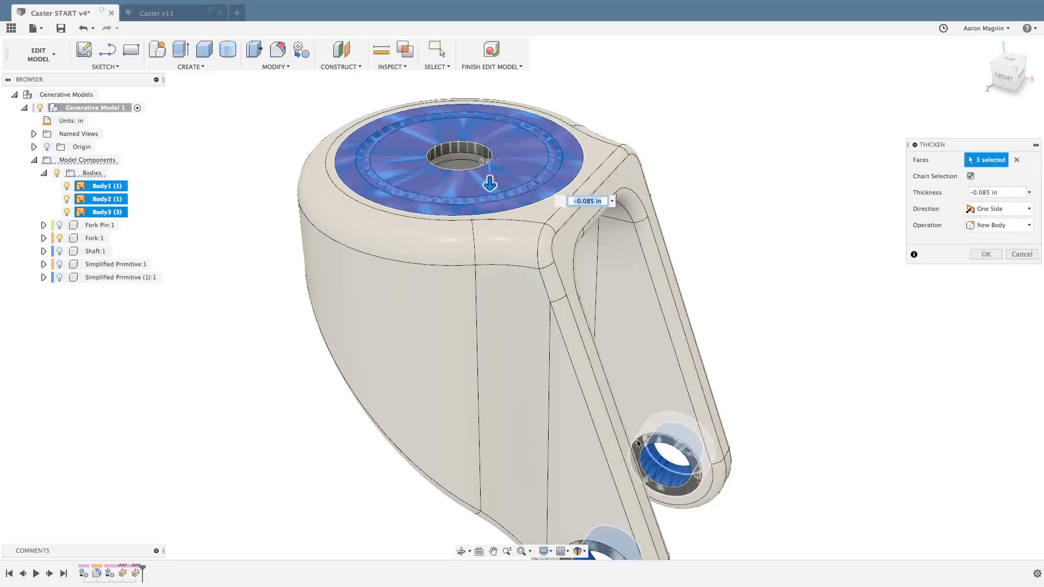
middle_click_drag(779, 408, 683, 340)
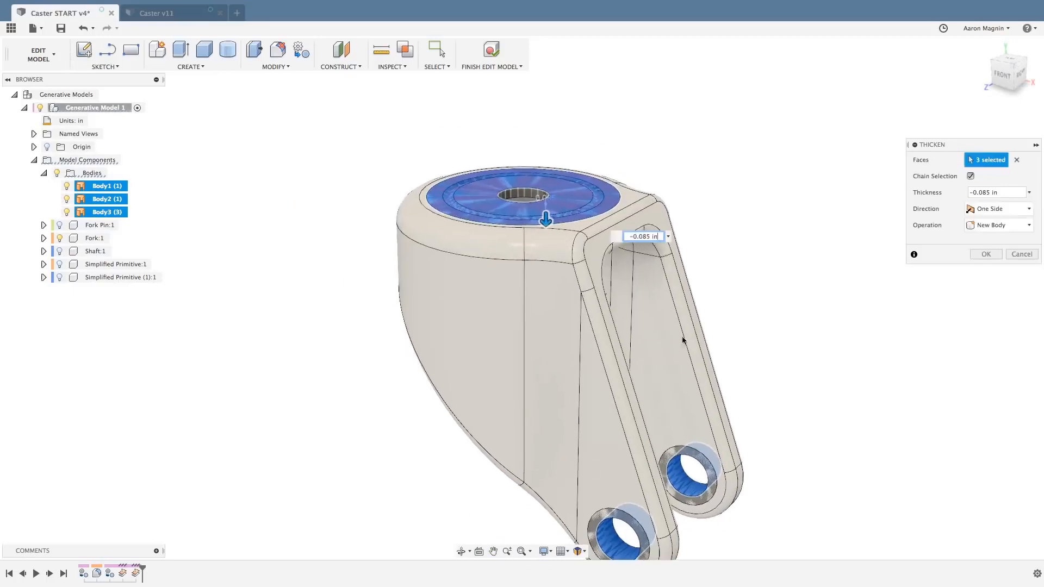
left_click_drag(547, 221, 547, 228)
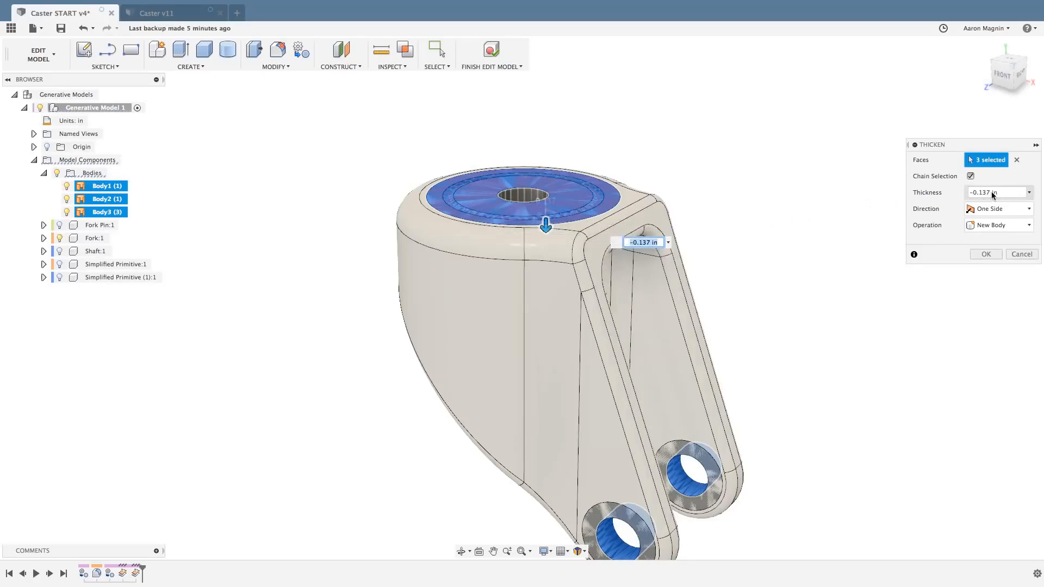
left_click(984, 254)
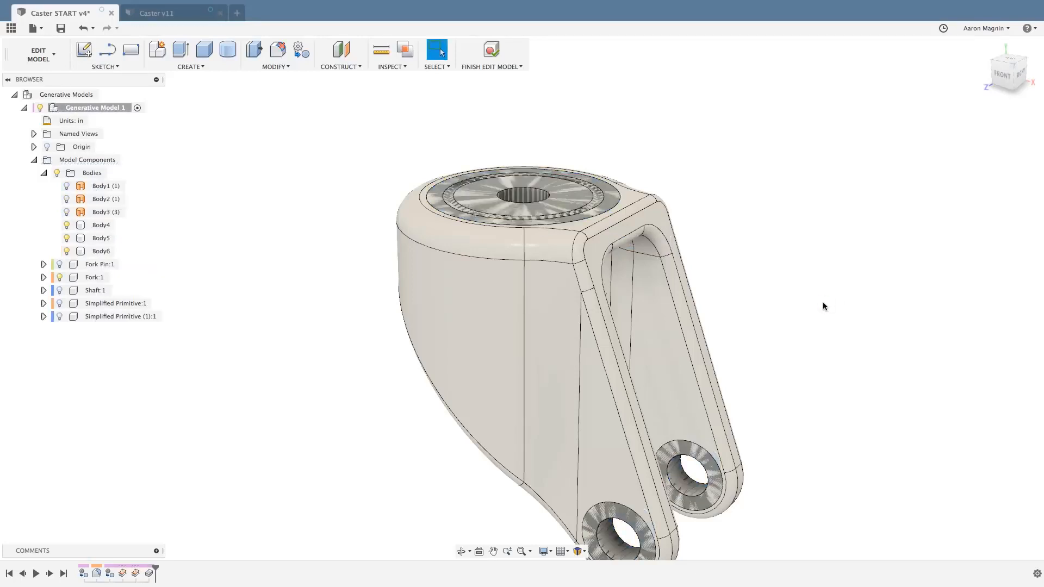
Remove the three source surface bodies Body1, Body2 and Body3 from the model with the Remove command.
middle_click_drag(820, 300, 733, 266)
scroll(804, 291, "down", 2)
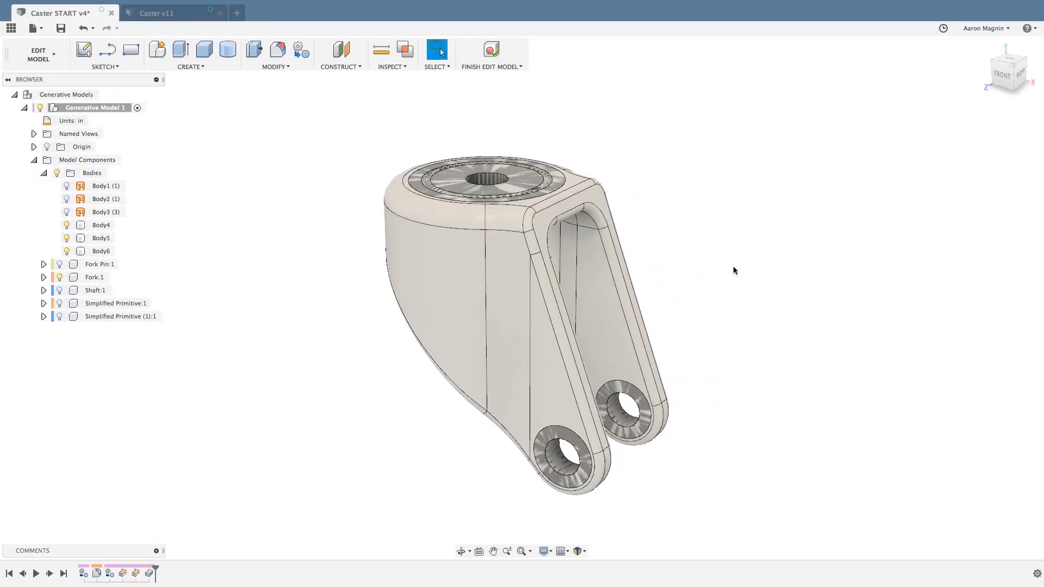
left_click(112, 187)
left_click(106, 199, "shift")
left_click(102, 213, "shift")
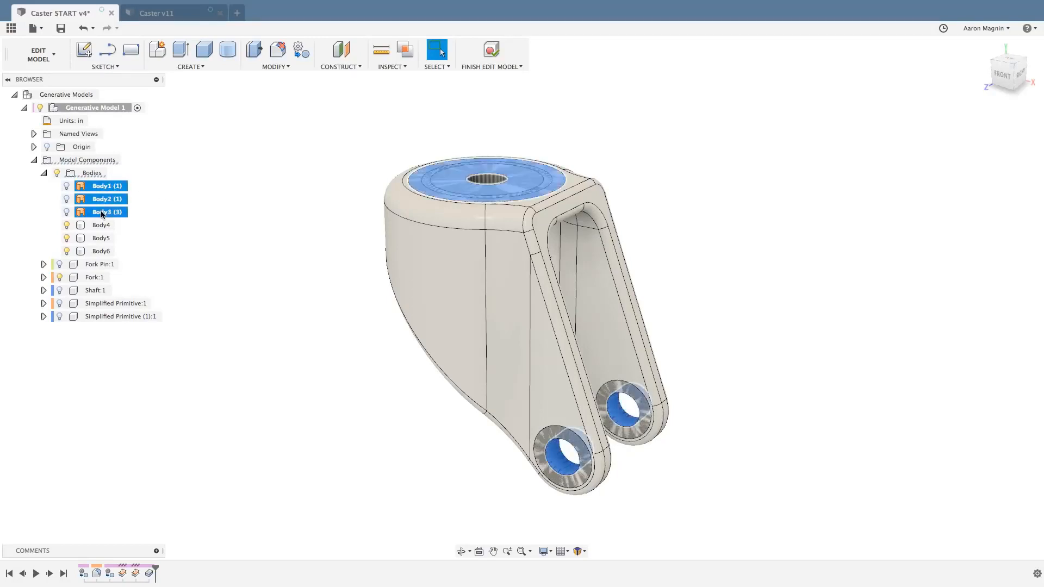
right_click(101, 213)
key("Escape")
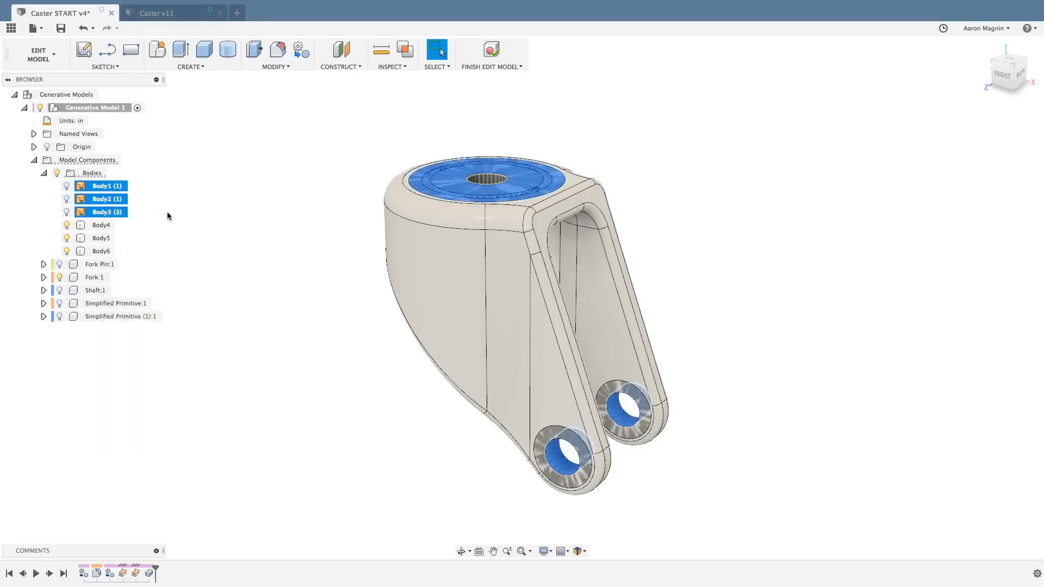
right_click(116, 213)
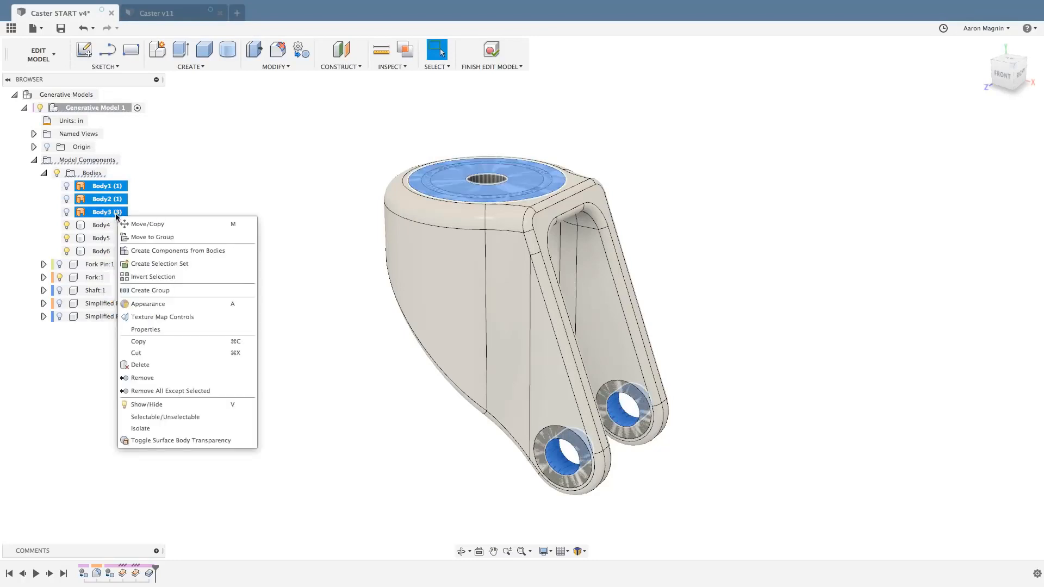
left_click(141, 379)
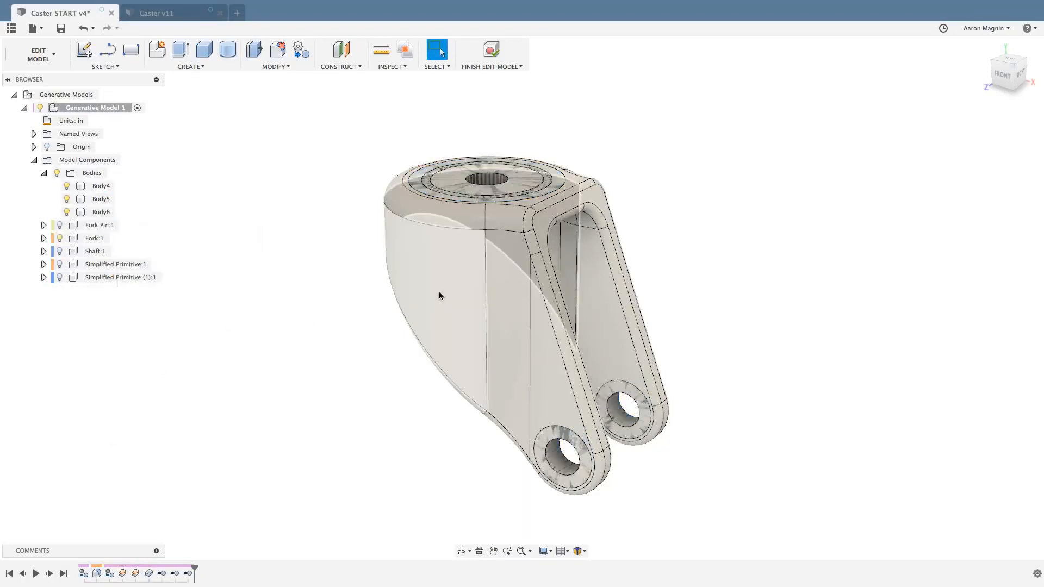
Remove the original solid body Body1 from the Fork component.
right_click(431, 262)
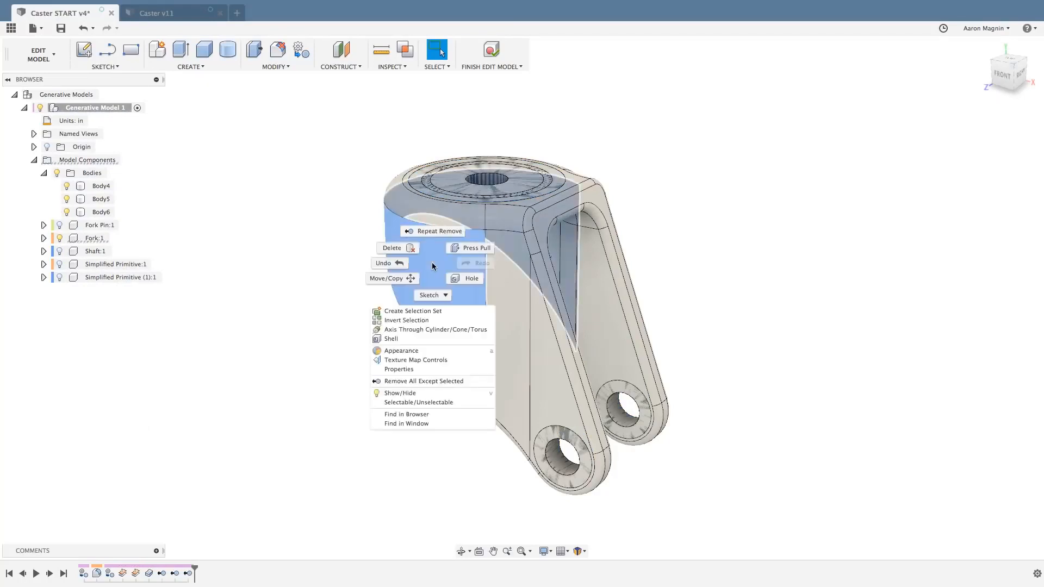
left_click(45, 239)
left_click(53, 264)
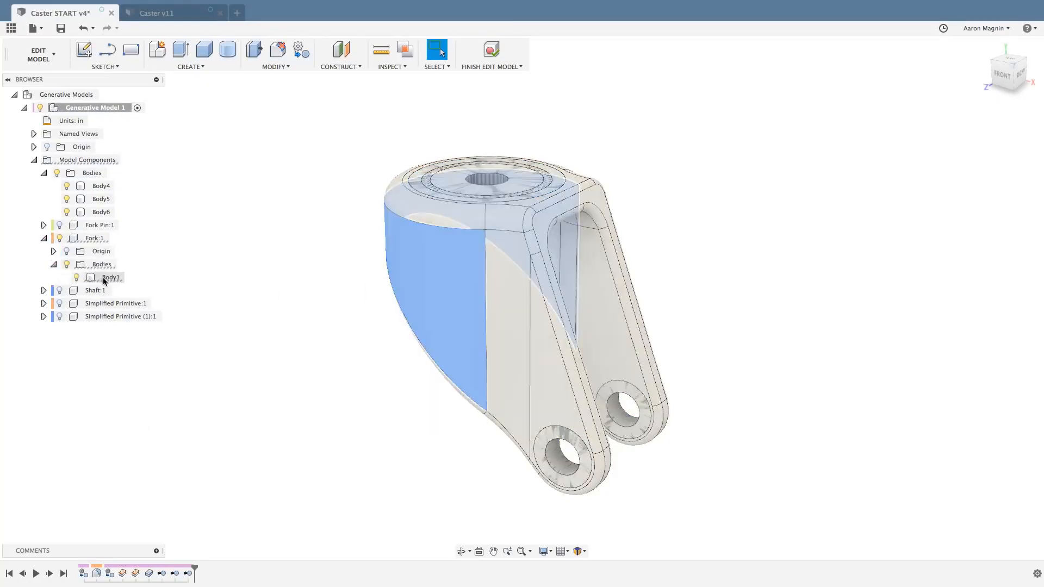
right_click(105, 279)
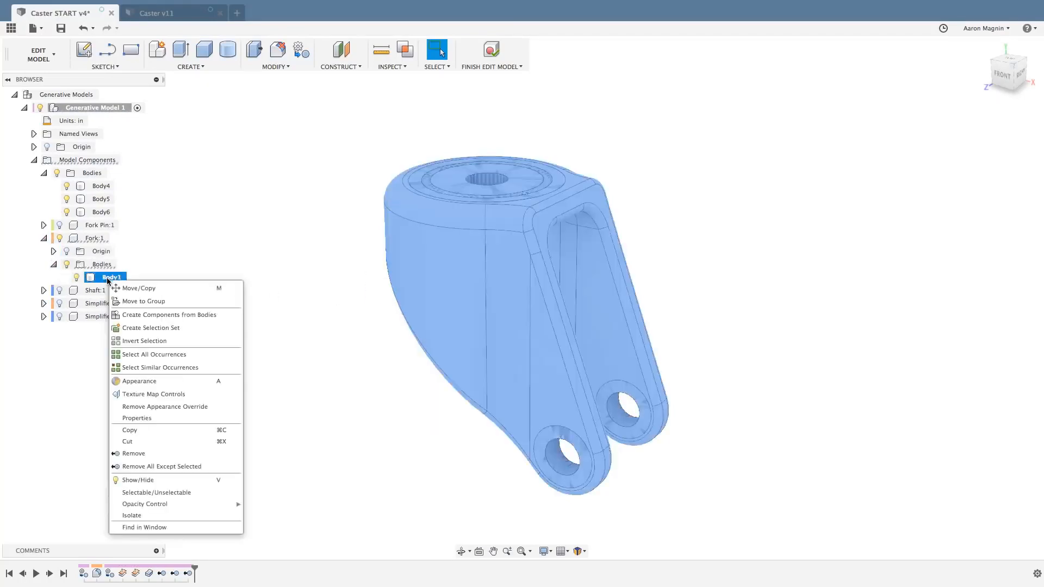
left_click(133, 453)
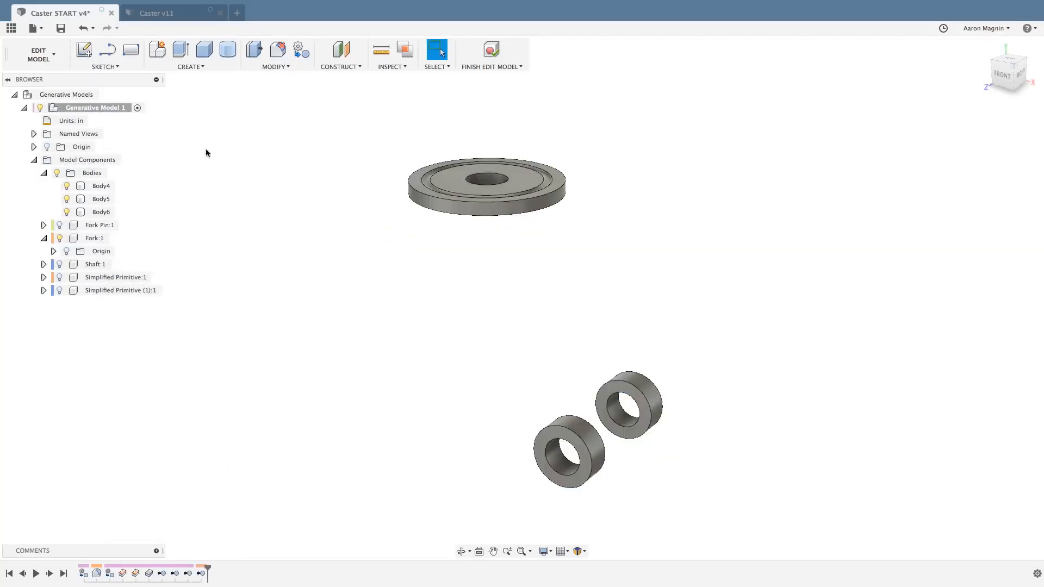
Unisolate the model to show all the other caster components again.
right_click(214, 179)
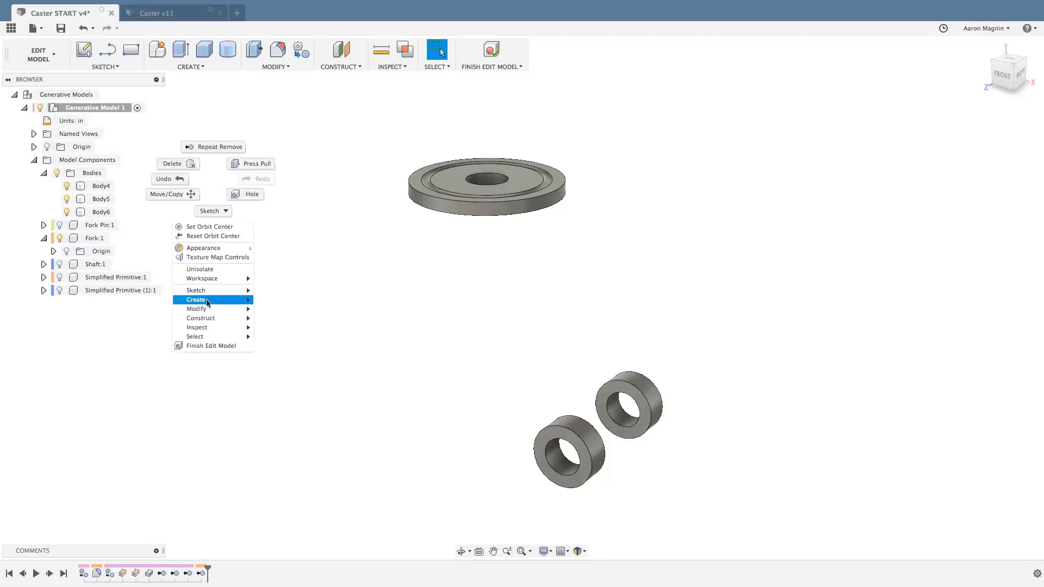
left_click(200, 269)
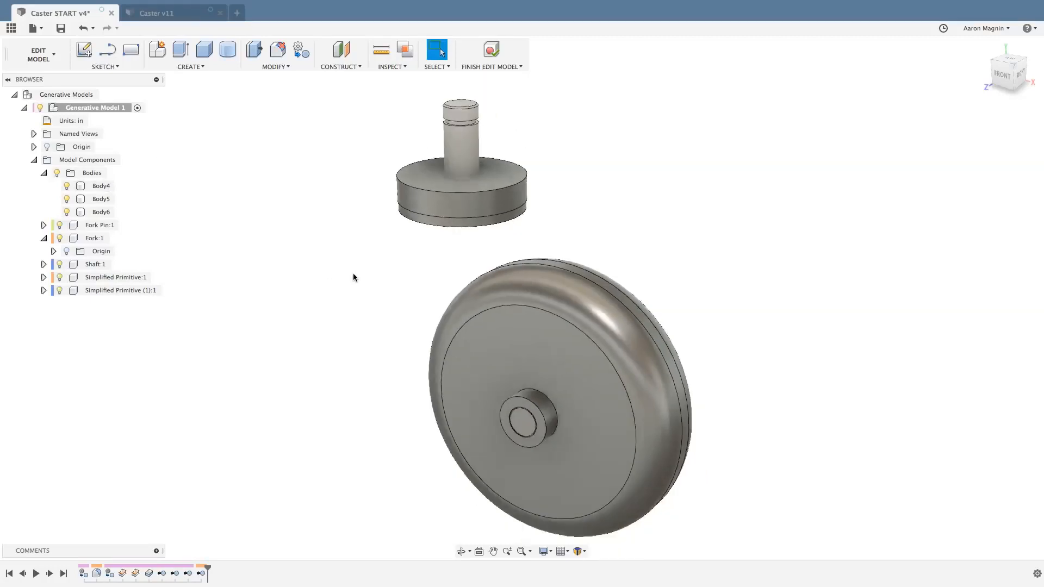
mouse_move(353, 277)
middle_mouse_down("shift")
mouse_move(263, 245)
mouse_move(310, 223)
mouse_move(357, 262)
middle_mouse_up("shift")
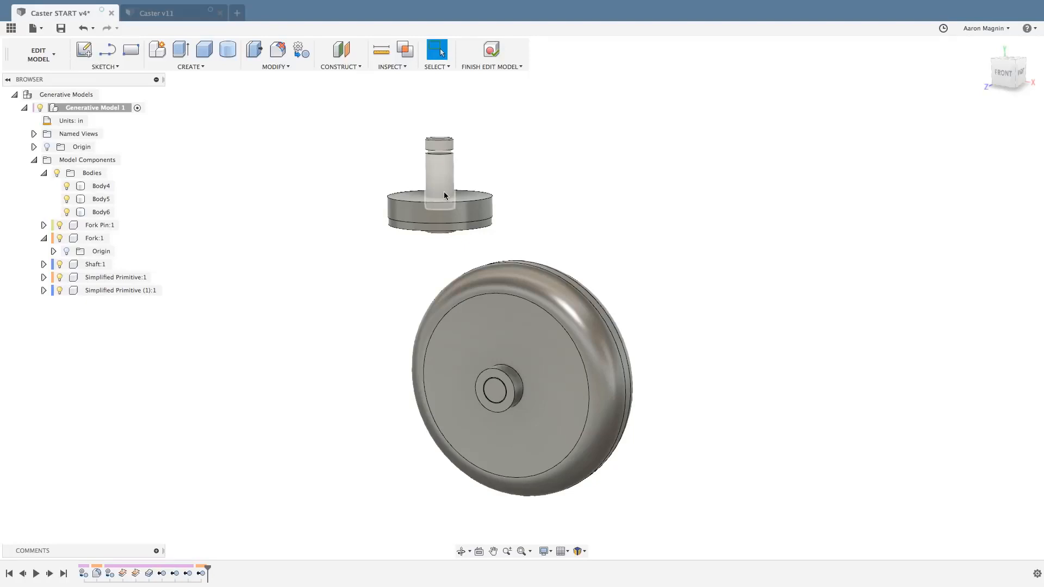
Compute interference across the whole model and cut the overlapping volumes from both simplified primitives, keeping the Fork Pin, the overlapping thickened body and the Shaft.
left_click(407, 50)
left_click_drag(341, 94, 667, 520)
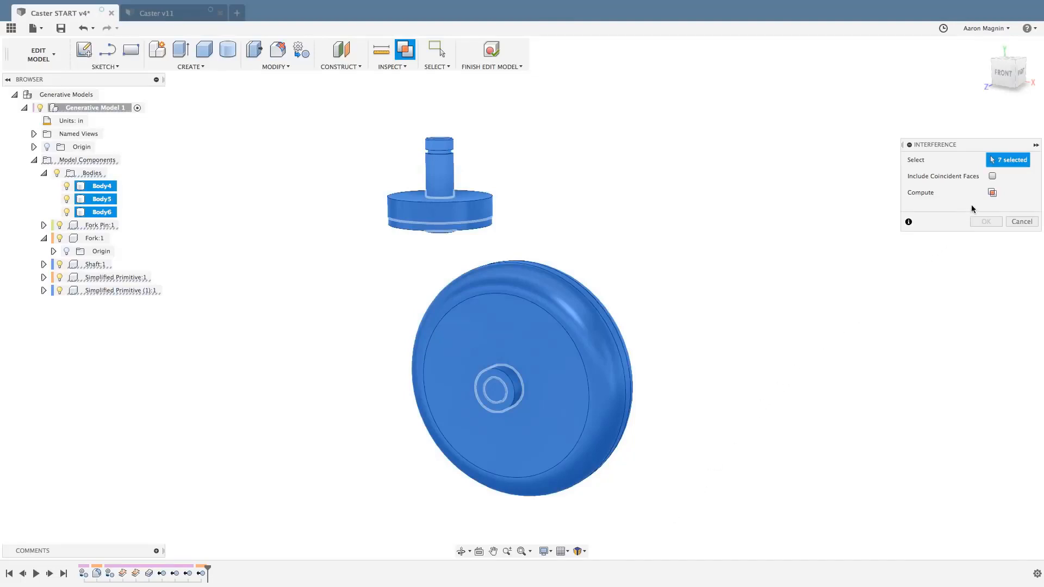
left_click(993, 193)
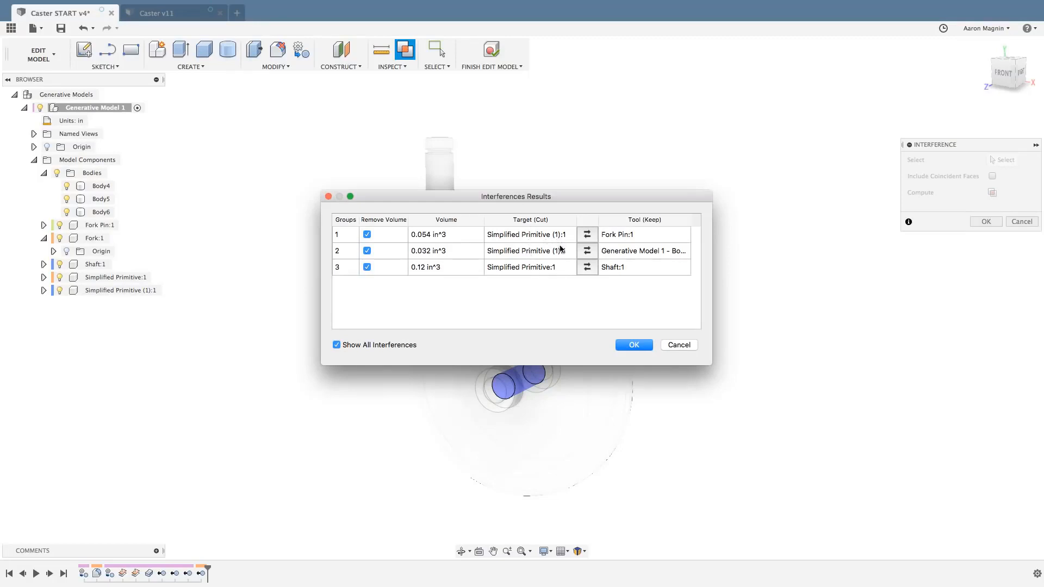
left_click(632, 346)
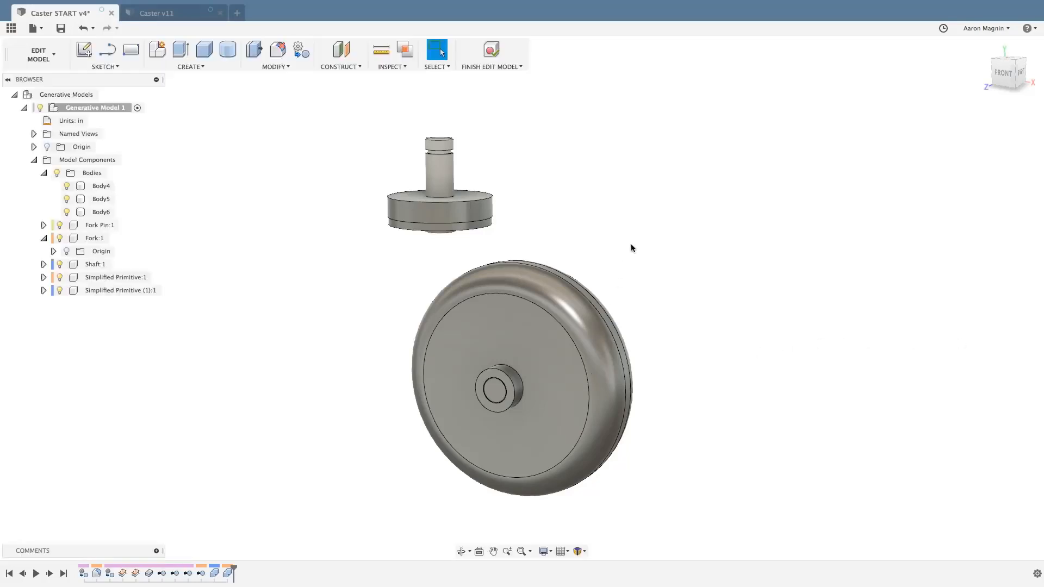
Finish editing the generative model and examine the underside of the disc below the shaft in the generative study.
left_click(487, 52)
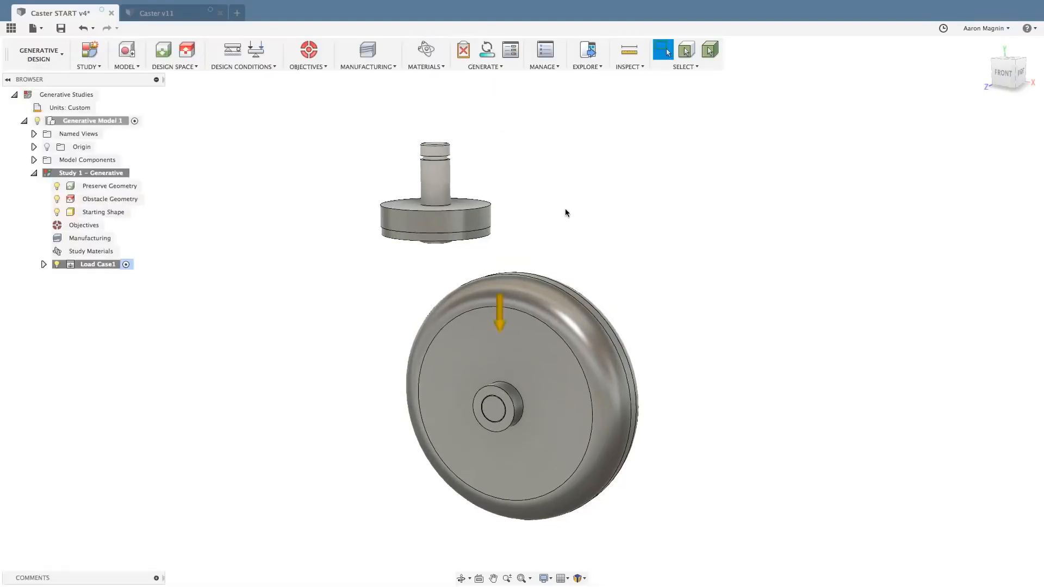
middle_click_drag(565, 212, 552, 179, "shift")
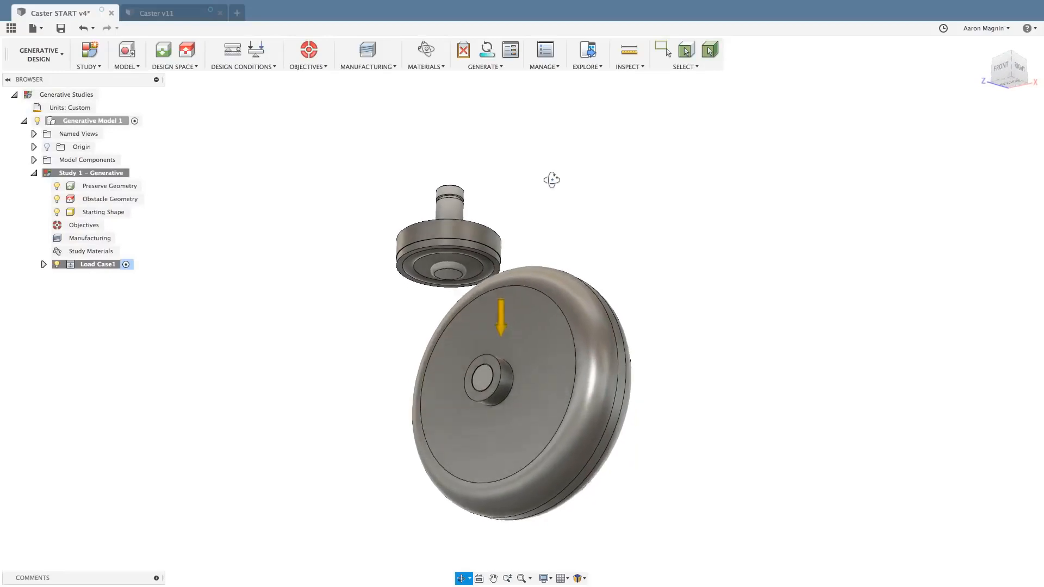
scroll(413, 260, "up", 8)
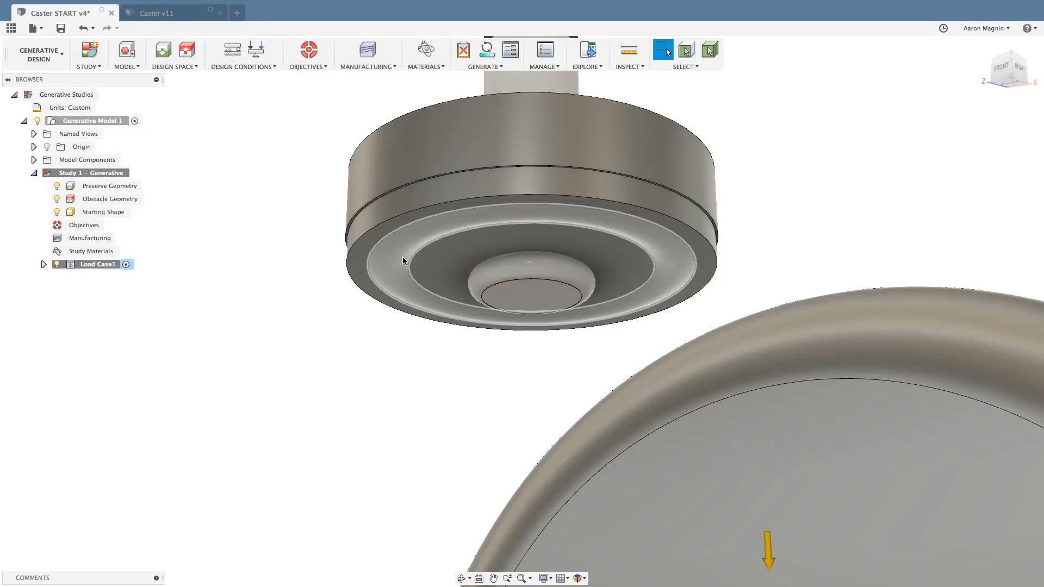
scroll(371, 362, "down", 5)
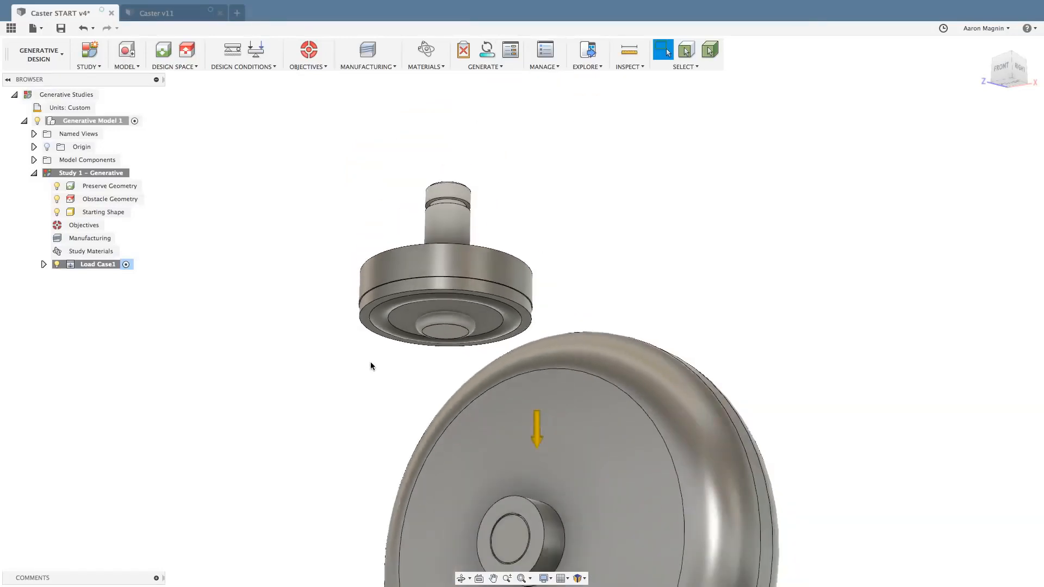
Assign the upper disc around the stem, the wheel and the axle pin as obstacle geometry.
middle_click_drag(371, 364, 324, 263, "shift")
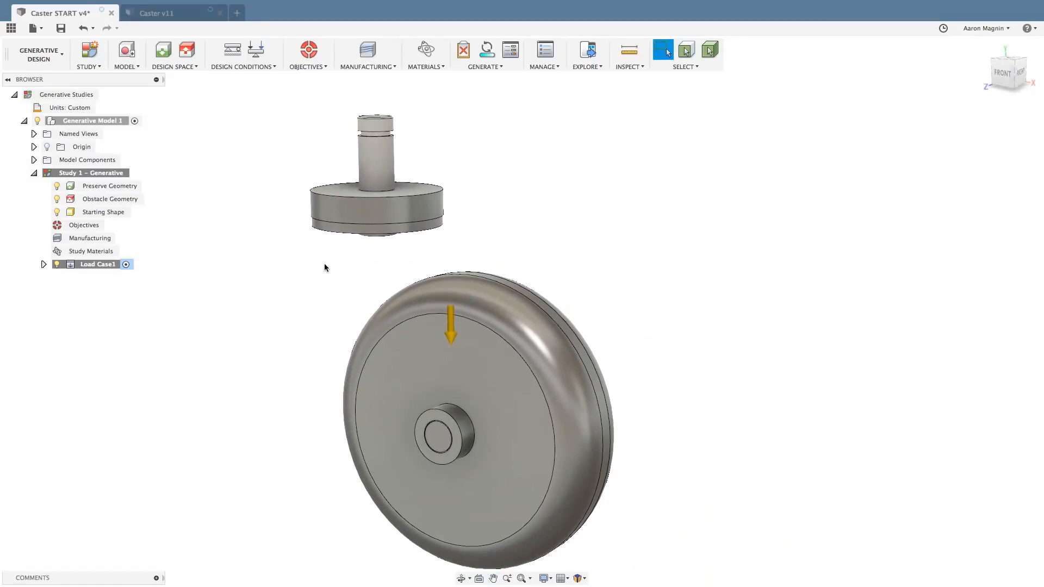
left_click(187, 52)
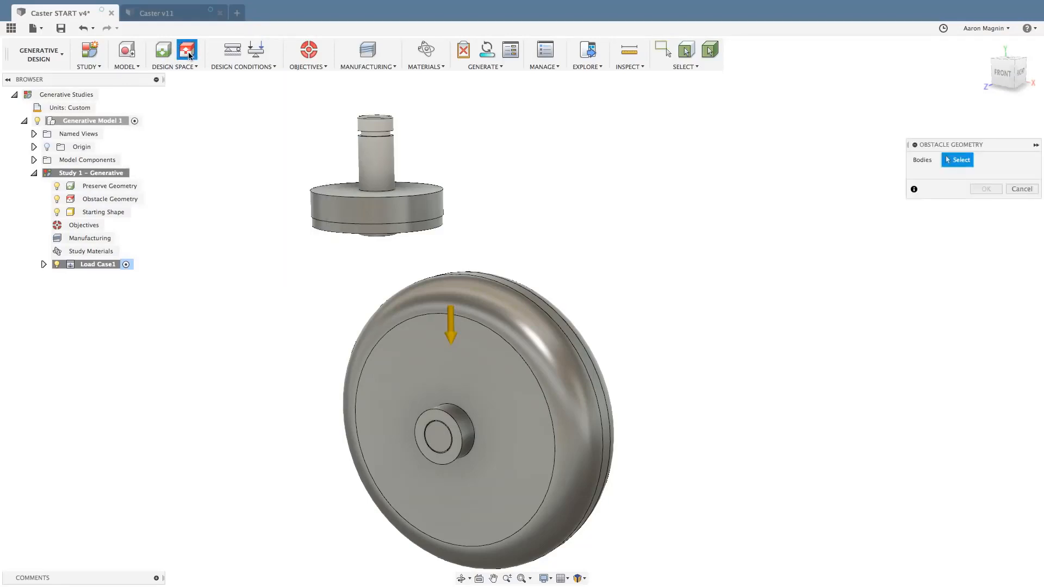
left_click(331, 207)
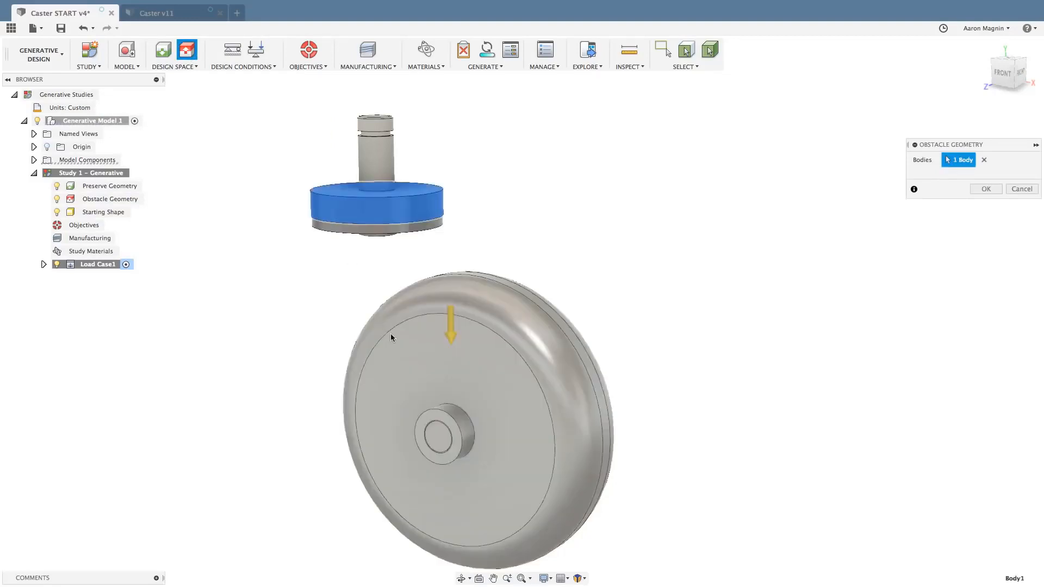
left_click(404, 357)
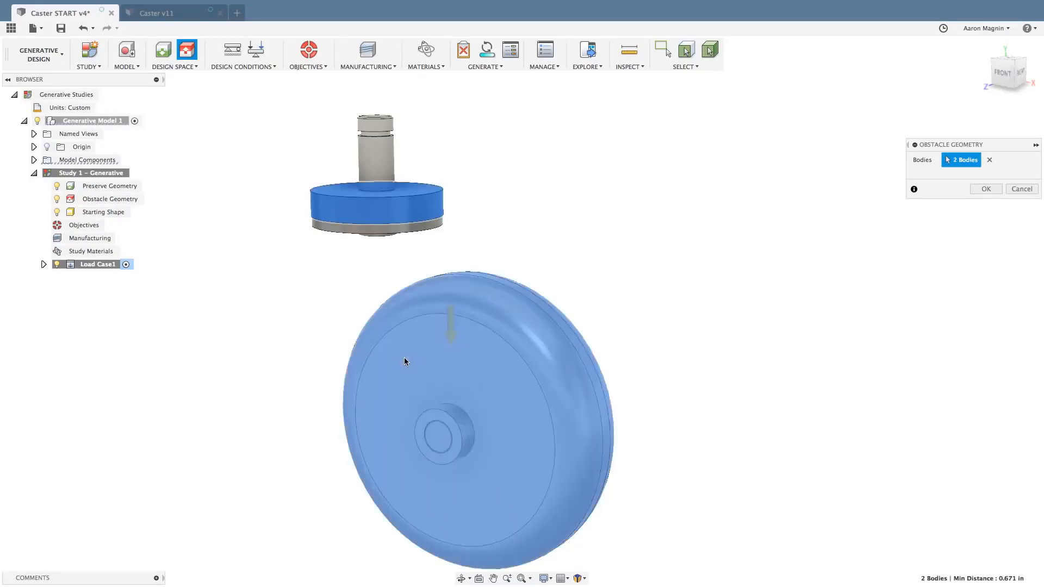
left_click(440, 443)
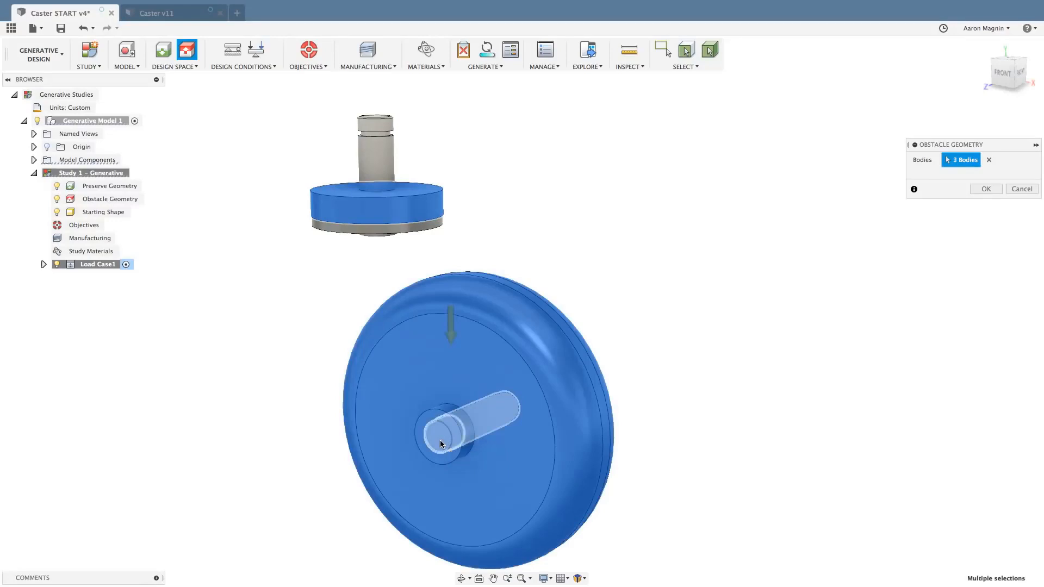
left_click(972, 192)
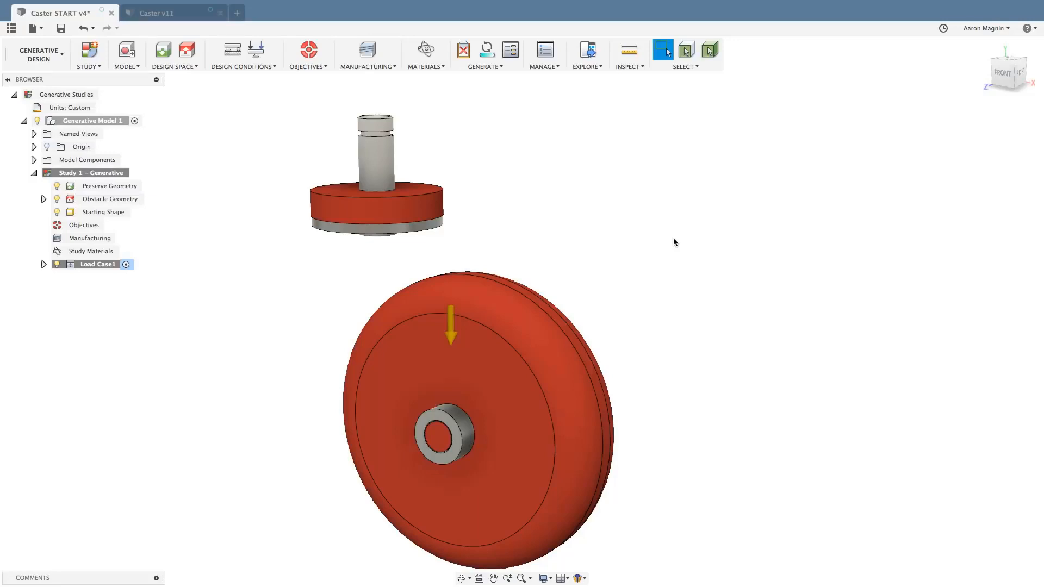
Hide the obstacle geometry and assign the four remaining bodies, the stem, its plate and both rings, as preserve geometry.
scroll(673, 239, "down", 3)
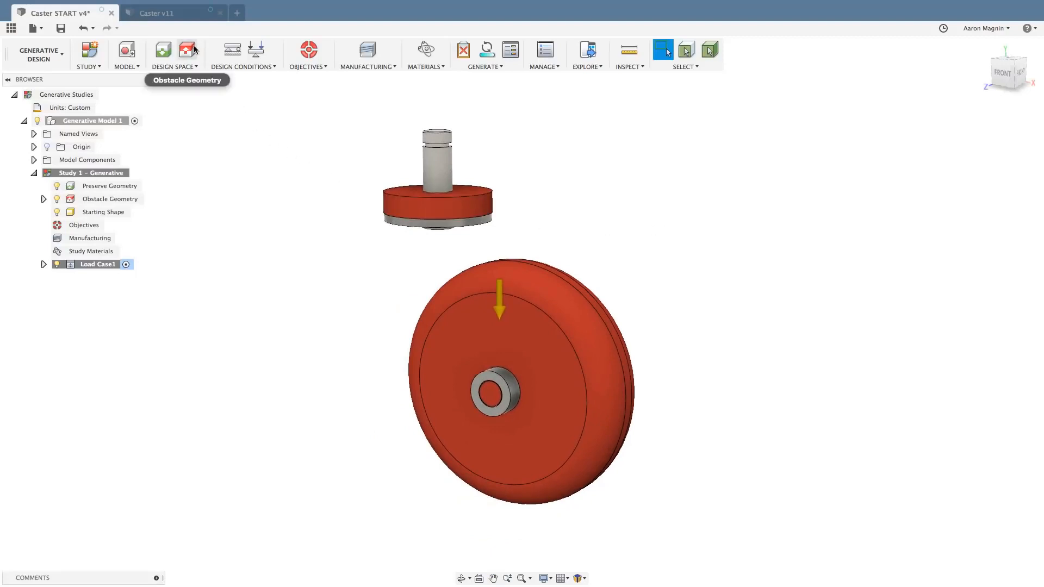
left_click(57, 200)
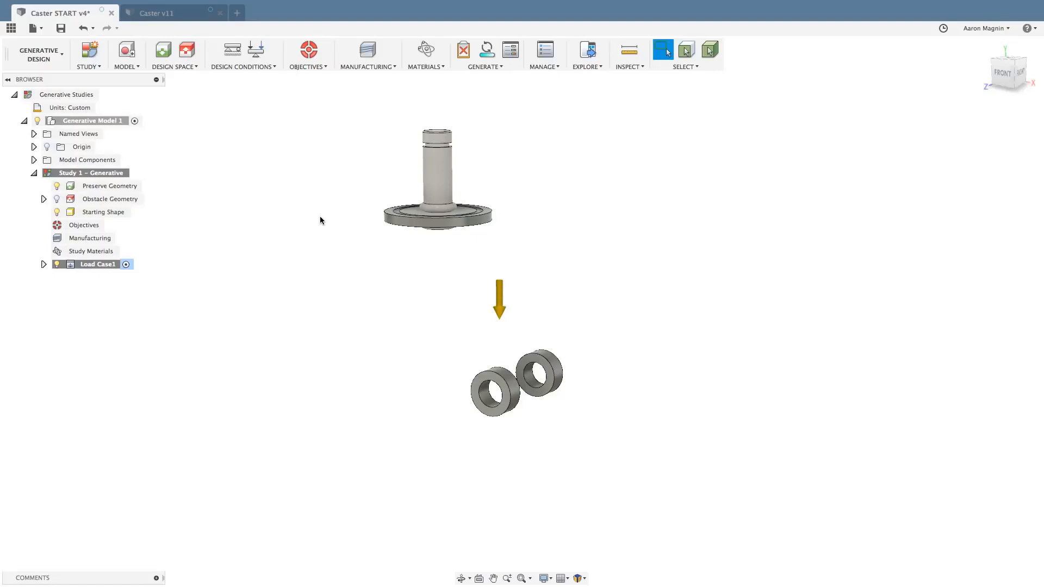
left_click(163, 54)
left_click_drag(334, 90, 654, 510)
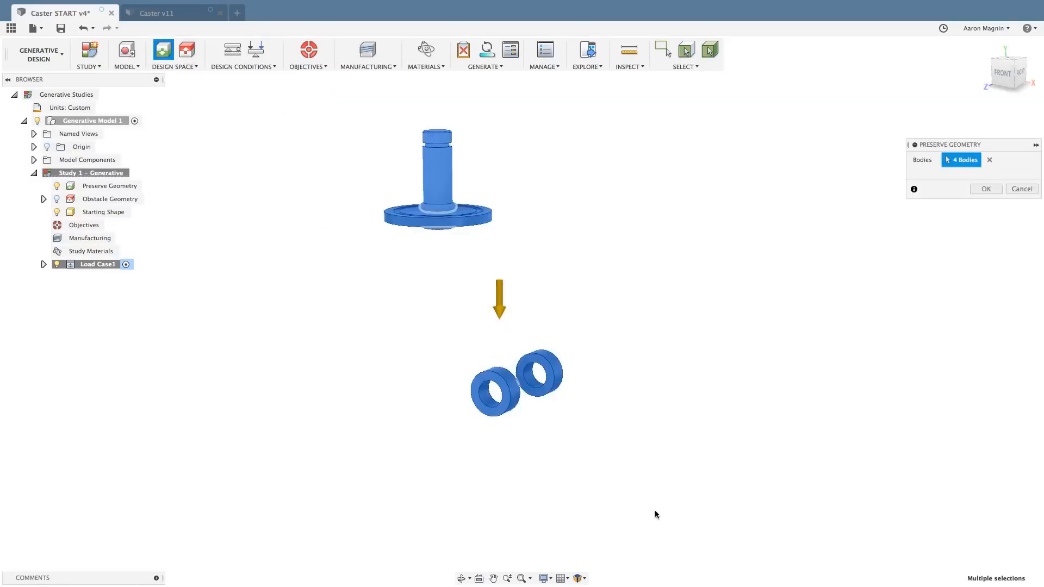
left_click(987, 188)
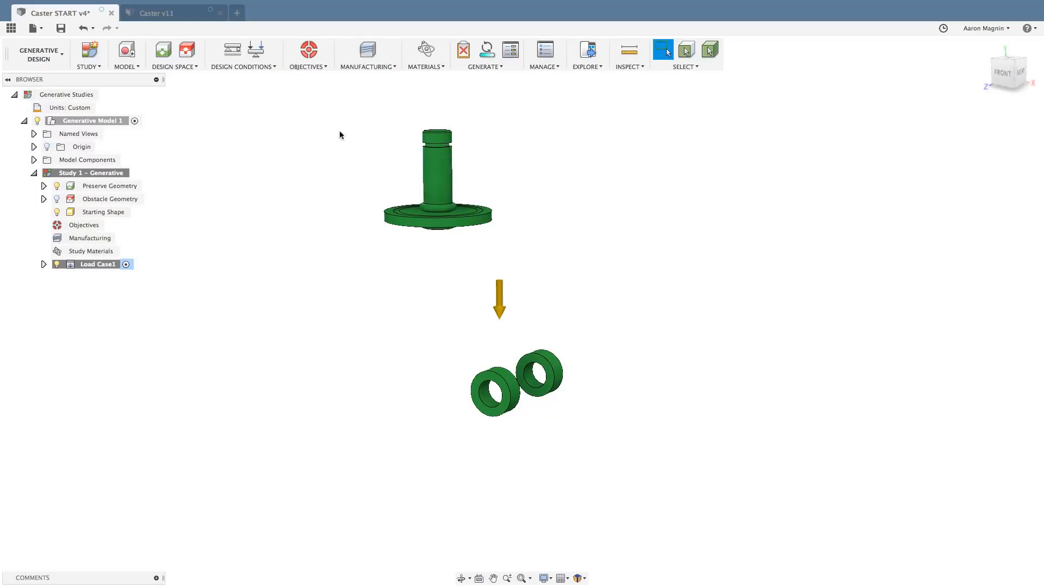
Review the study's objectives and limits, and apply a Fixed structural constraint in all axes to the stem's main cylindrical face.
left_click(308, 52)
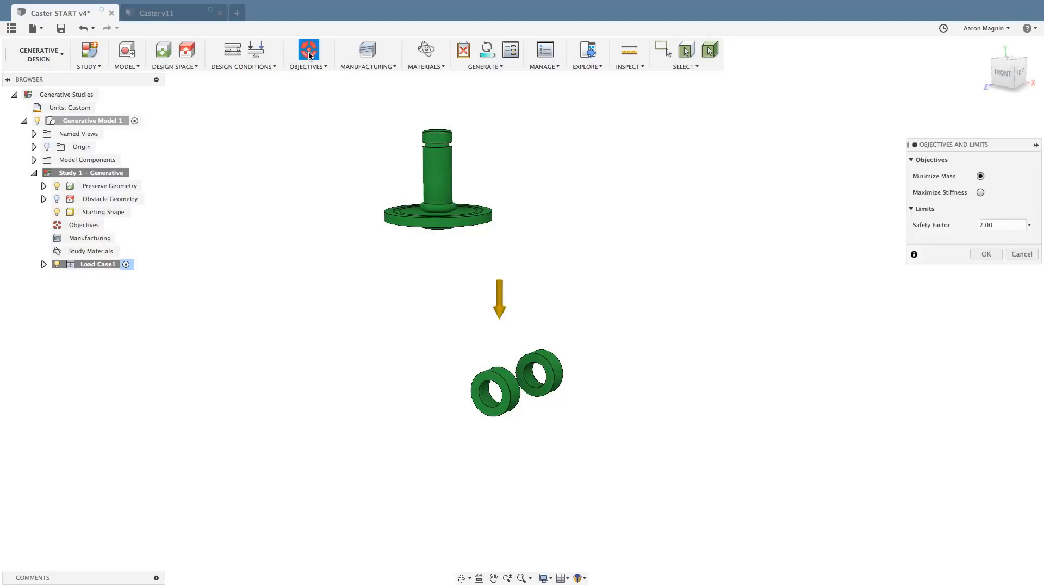
left_click(1016, 255)
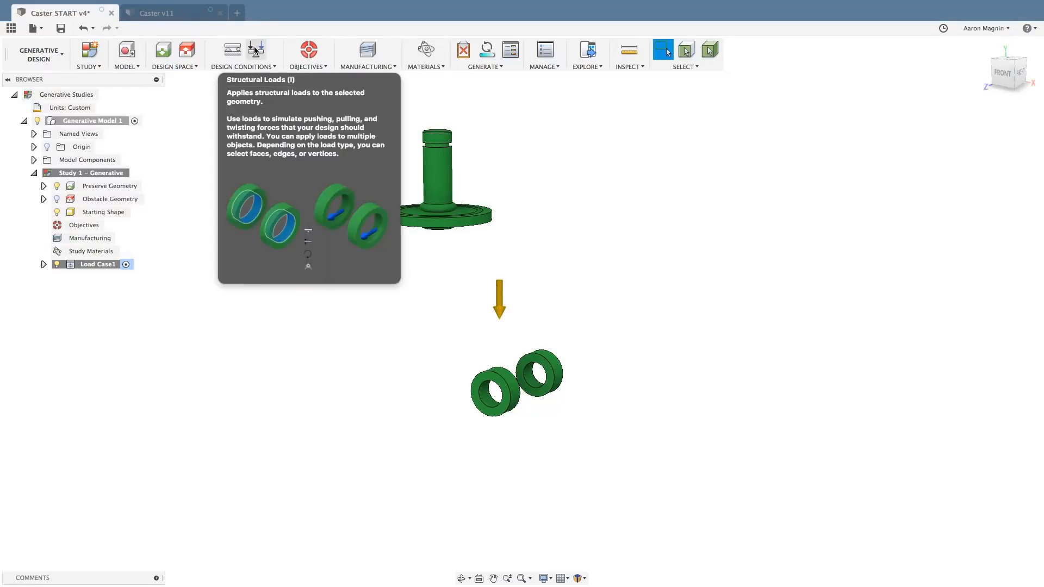
key("c")
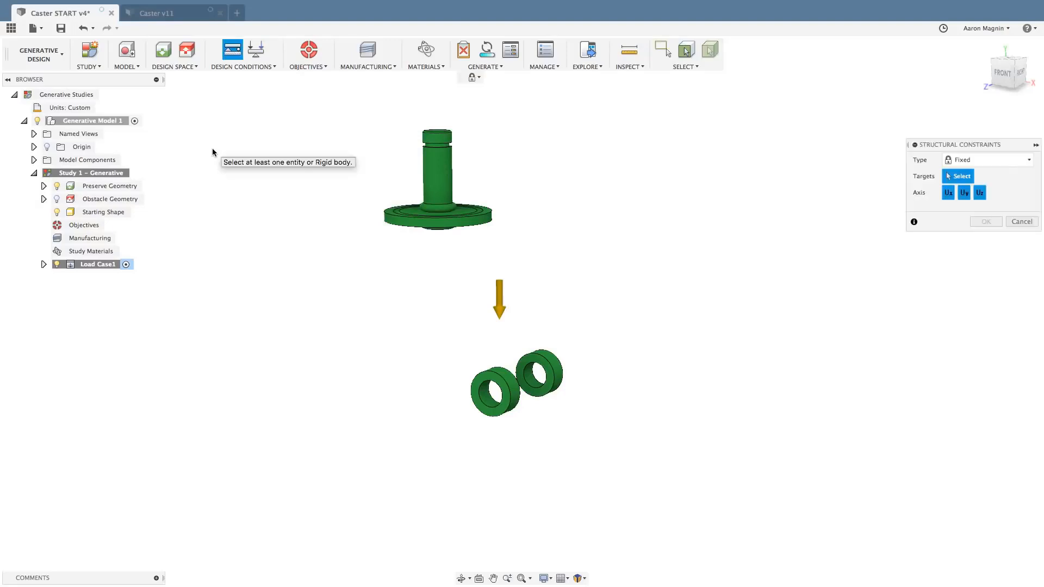
left_click(446, 171)
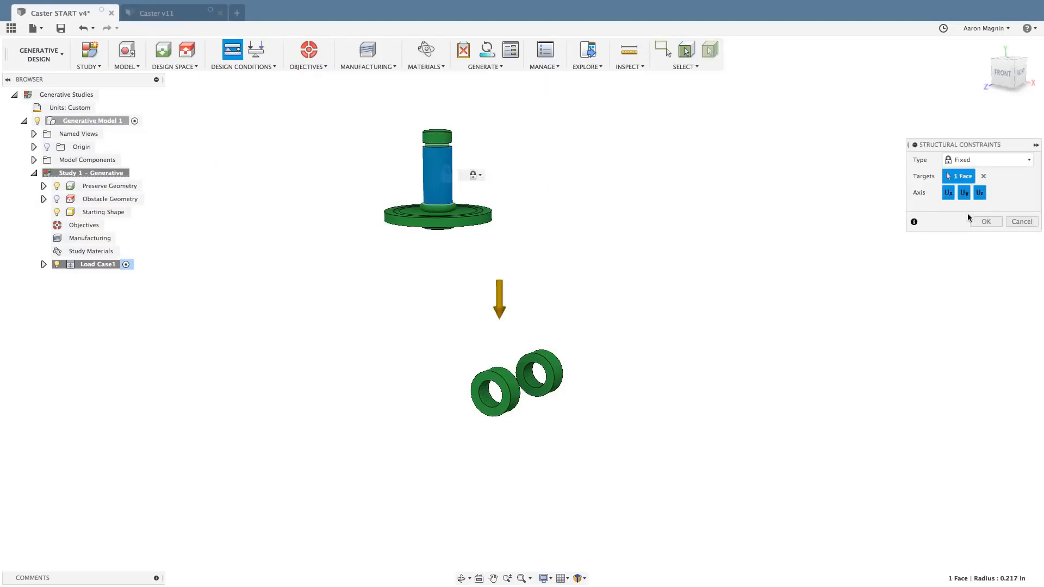
left_click(984, 221)
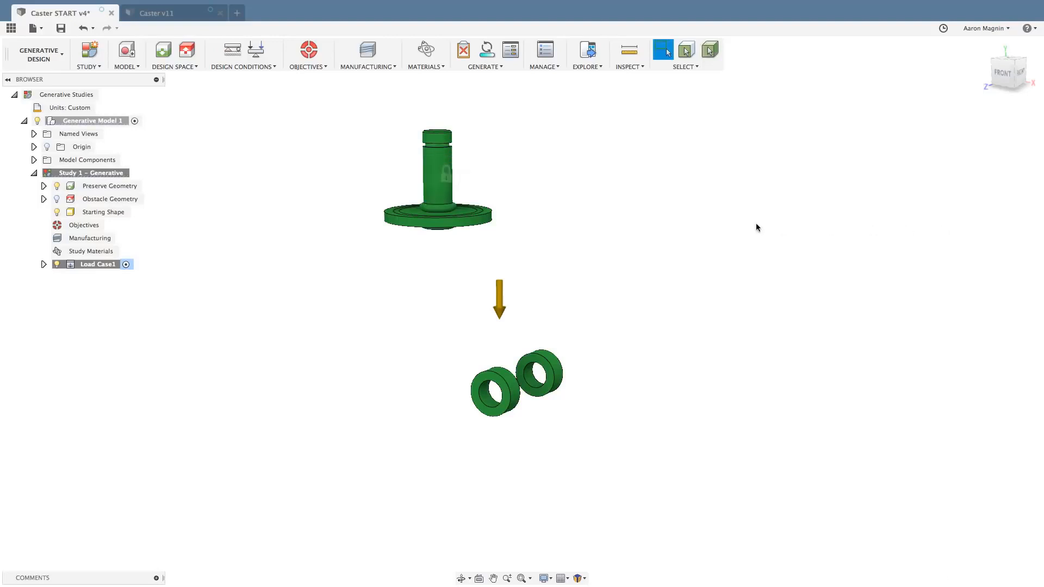
Start a force load on the inner faces of both rings and point it upward with a Y angle of 90 degrees.
middle_click_drag(639, 257, 625, 275, "shift")
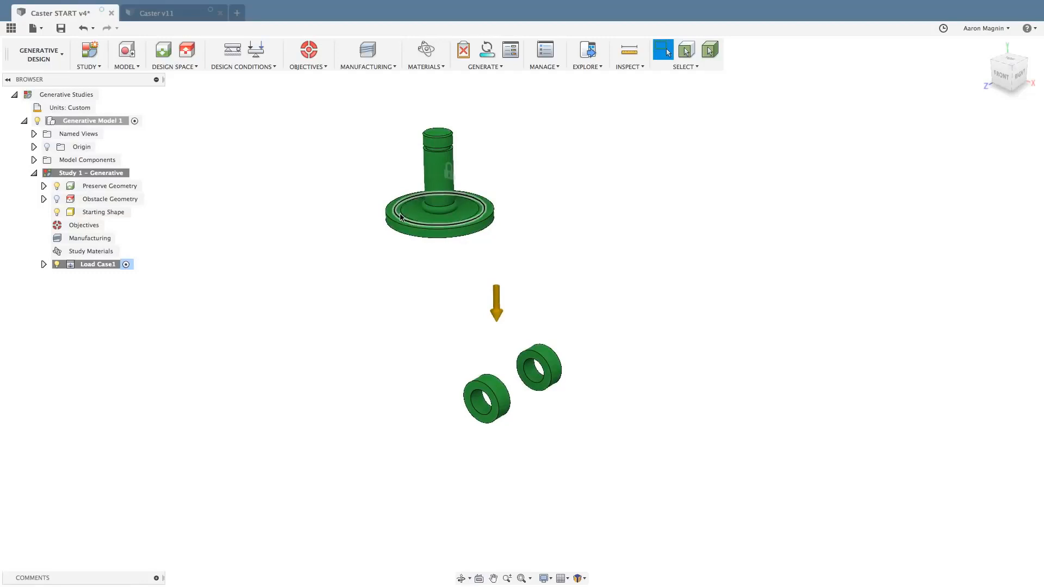
scroll(400, 217, "up", 4)
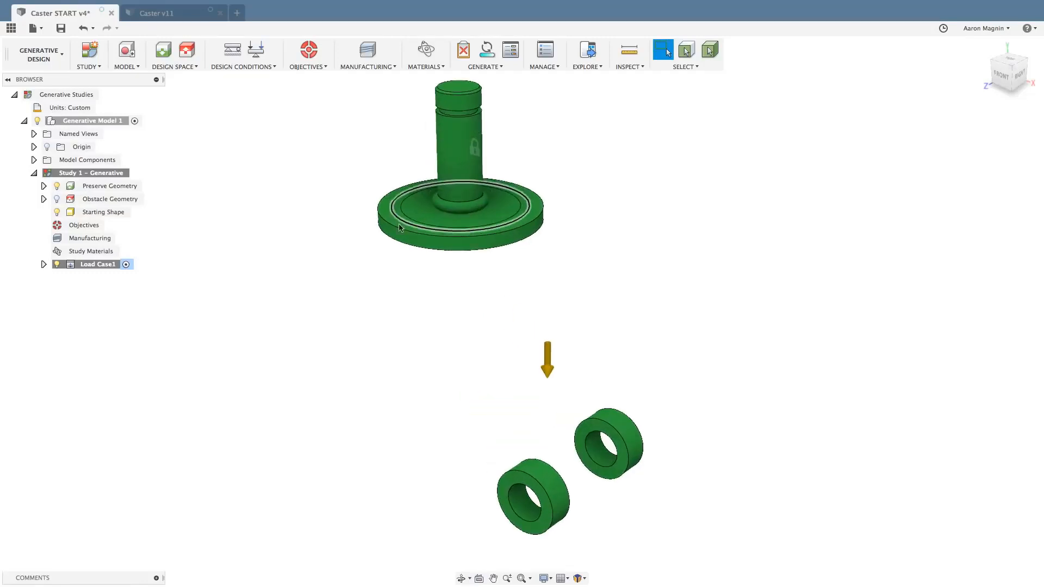
middle_click_drag(448, 334, 448, 334)
scroll(424, 327, "down", 3)
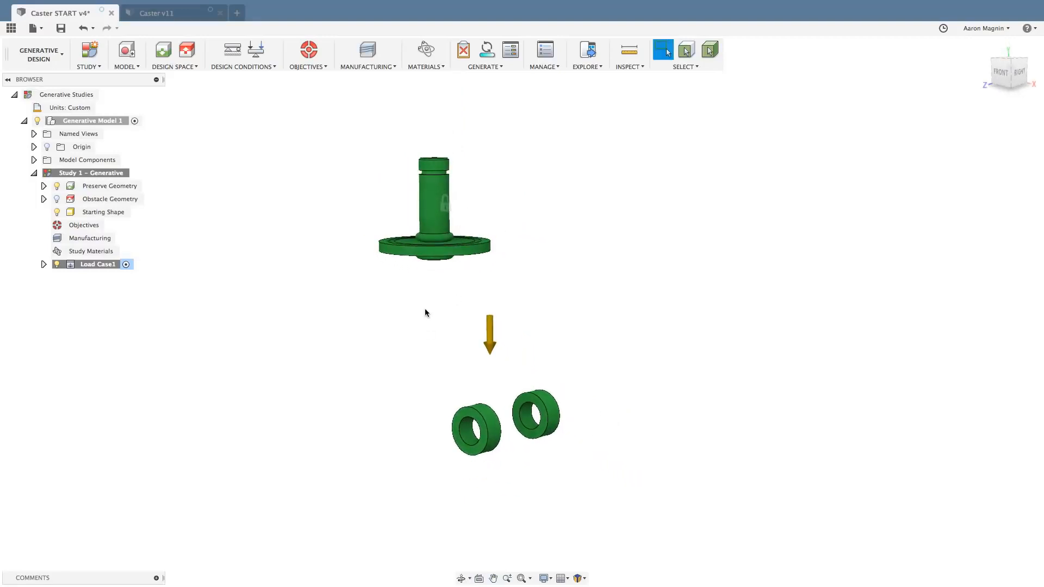
middle_click_drag(422, 310, 454, 302)
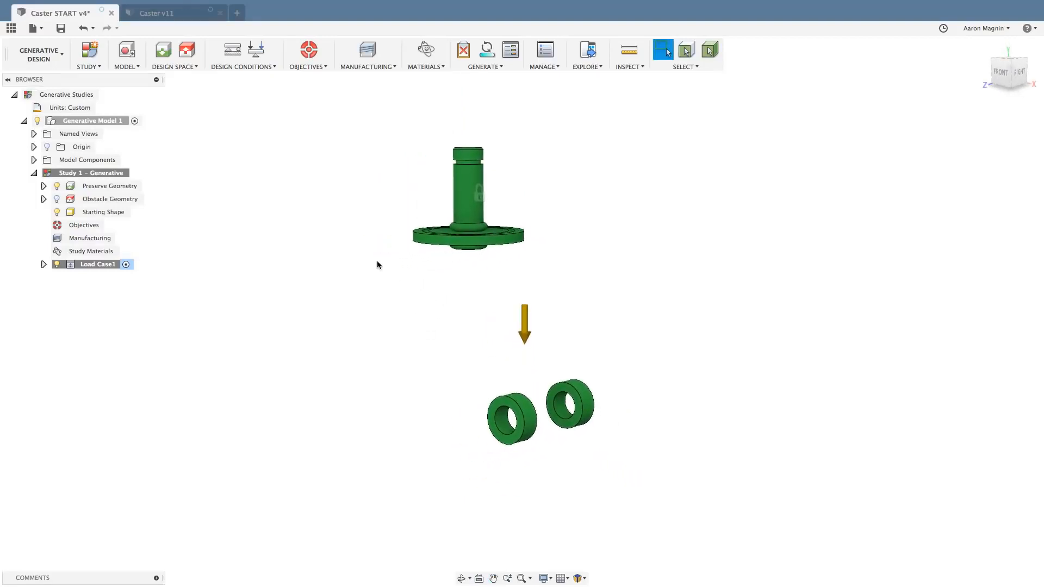
left_click(251, 53)
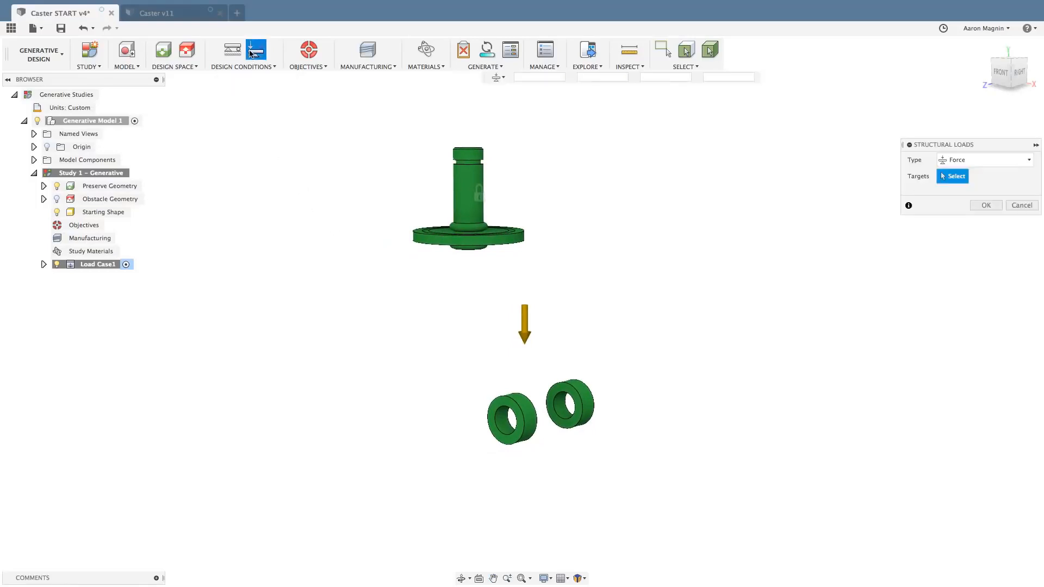
left_click(506, 430)
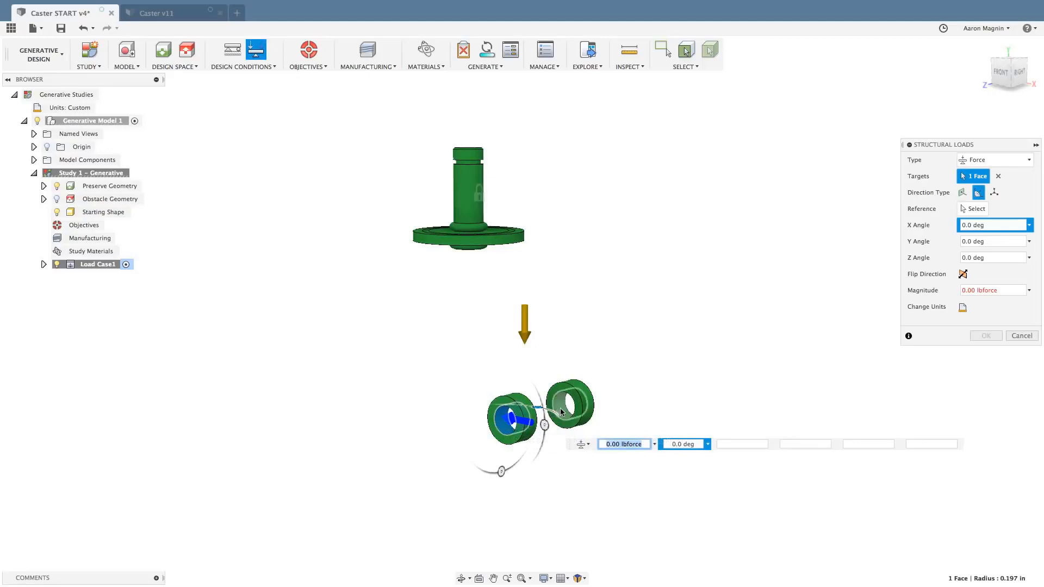
left_click(560, 412)
middle_click_drag(534, 363, 557, 363, "shift")
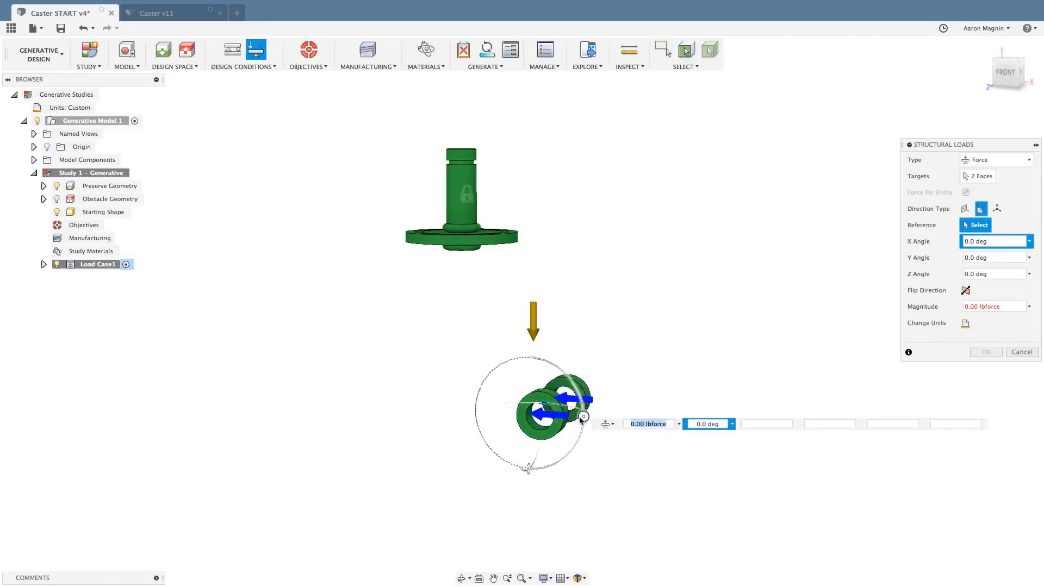
left_click_drag(582, 421, 528, 468)
middle_click_drag(437, 468, 448, 467, "shift")
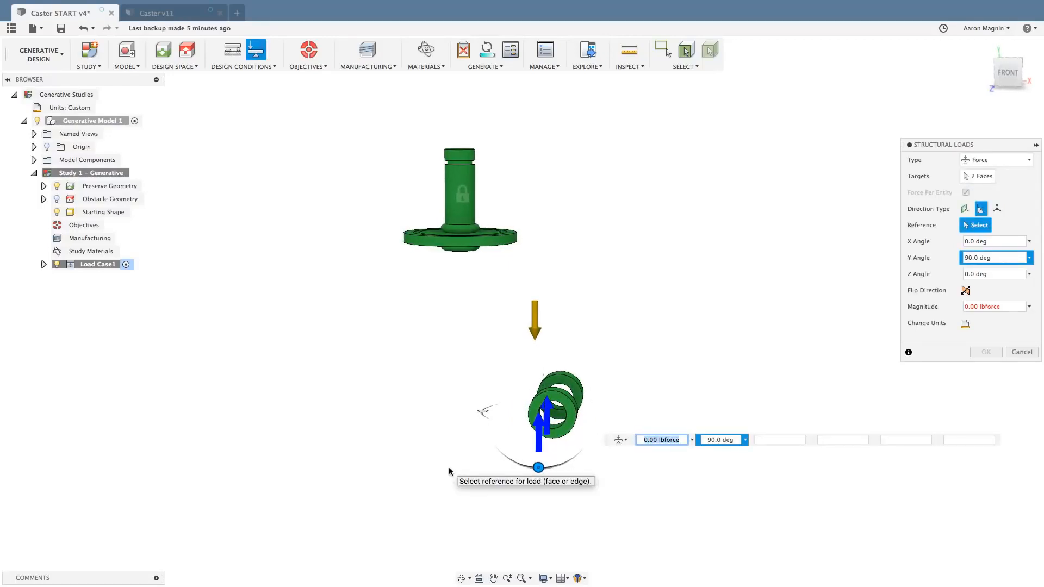
Set the force magnitude on the two ring faces to 150 lbforce and apply the load.
left_click(966, 307)
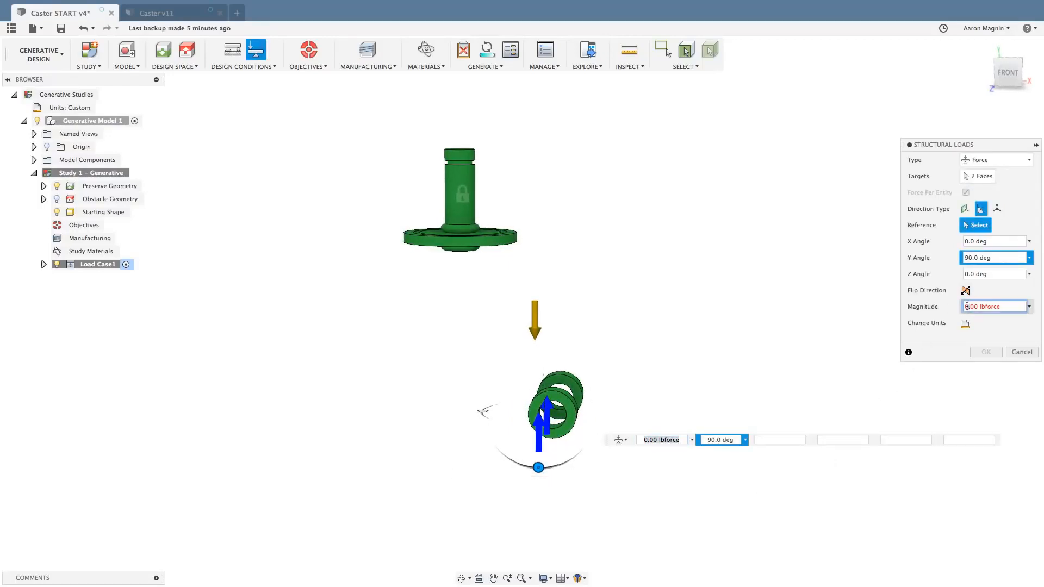
left_click_drag(978, 307, 953, 302)
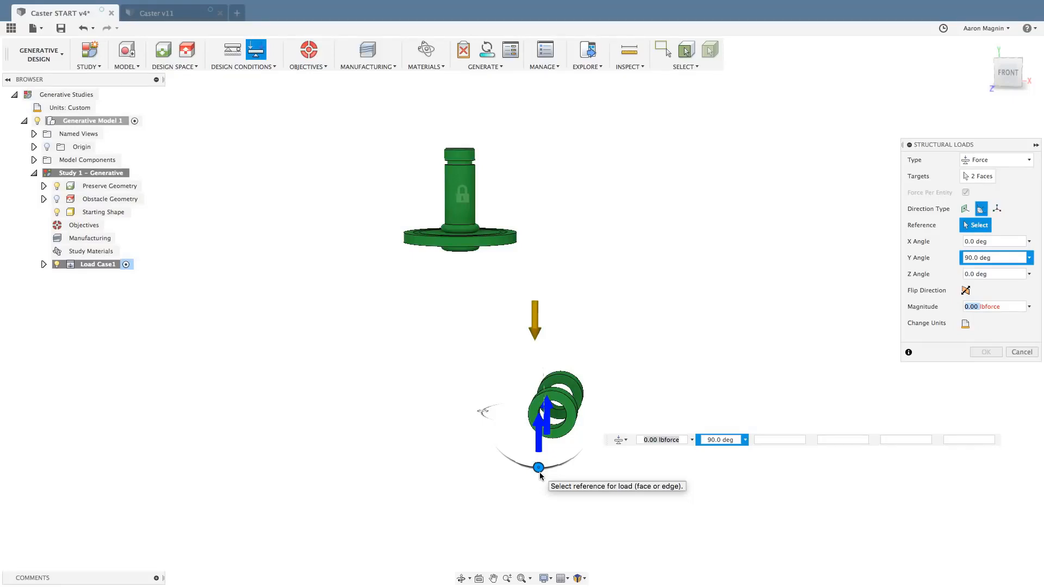
type("150")
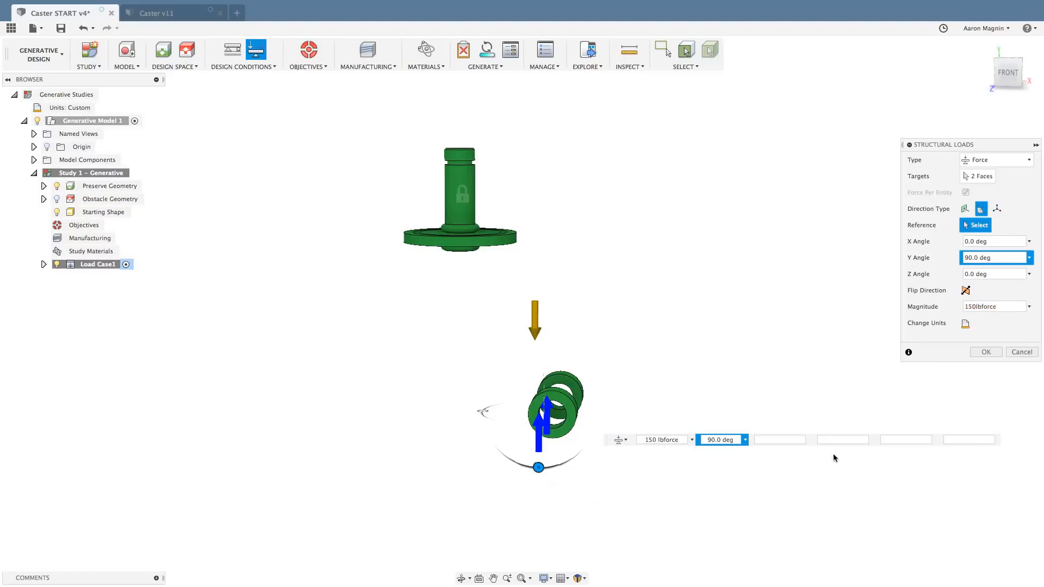
left_click(985, 352)
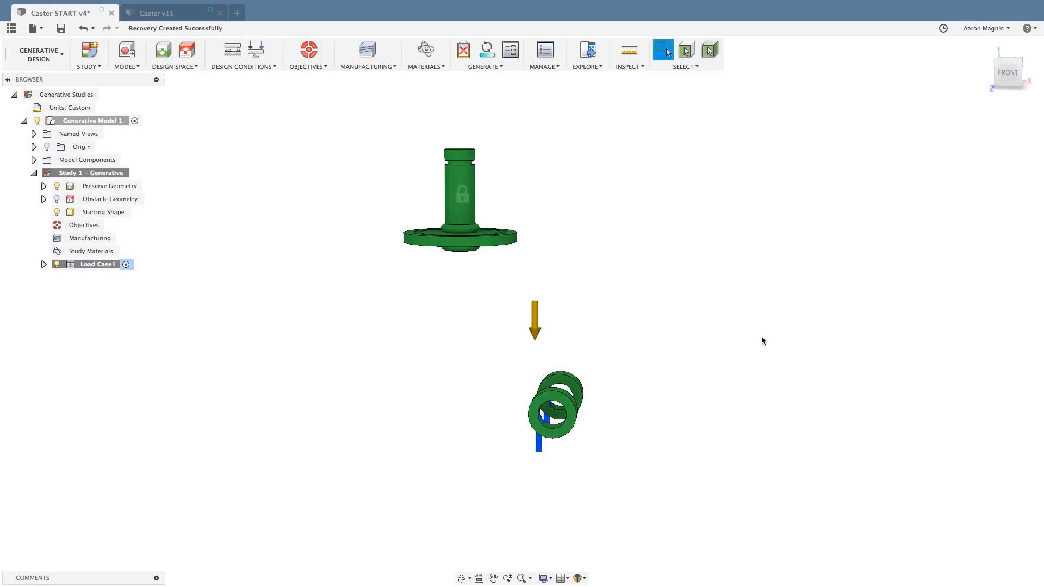
Clone Load Case1 and make the copied Load Case2 the active load case.
middle_click_drag(761, 340, 702, 357, "shift")
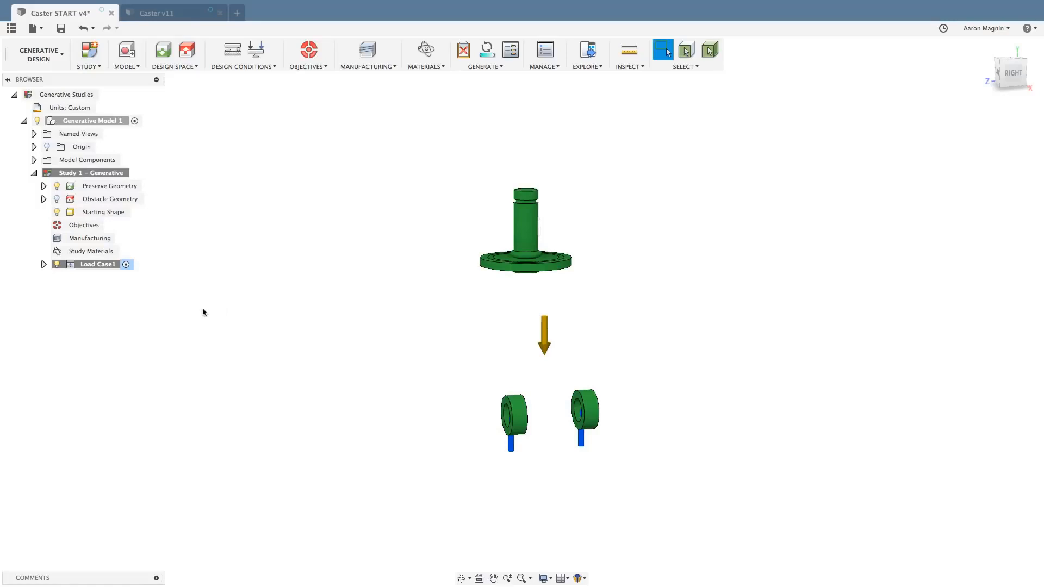
right_click(99, 267)
left_click(97, 265)
right_click(96, 265)
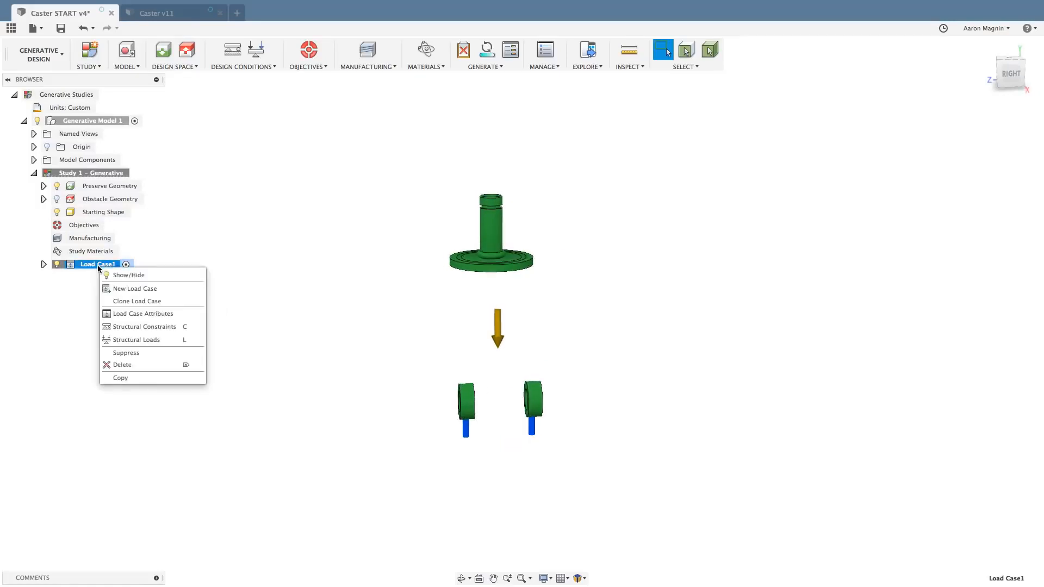
left_click(124, 302)
left_click(44, 277)
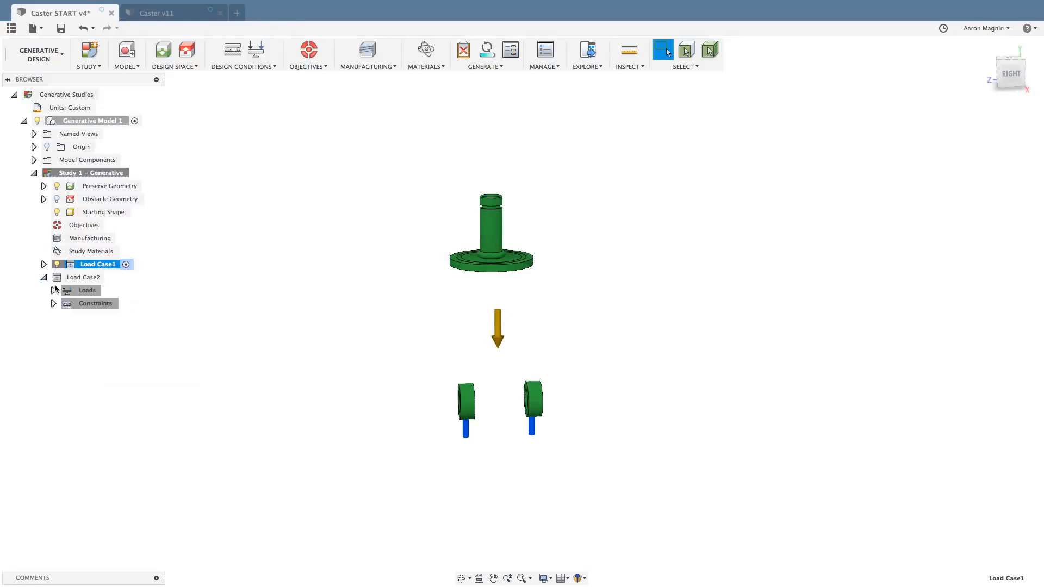
left_click(91, 280)
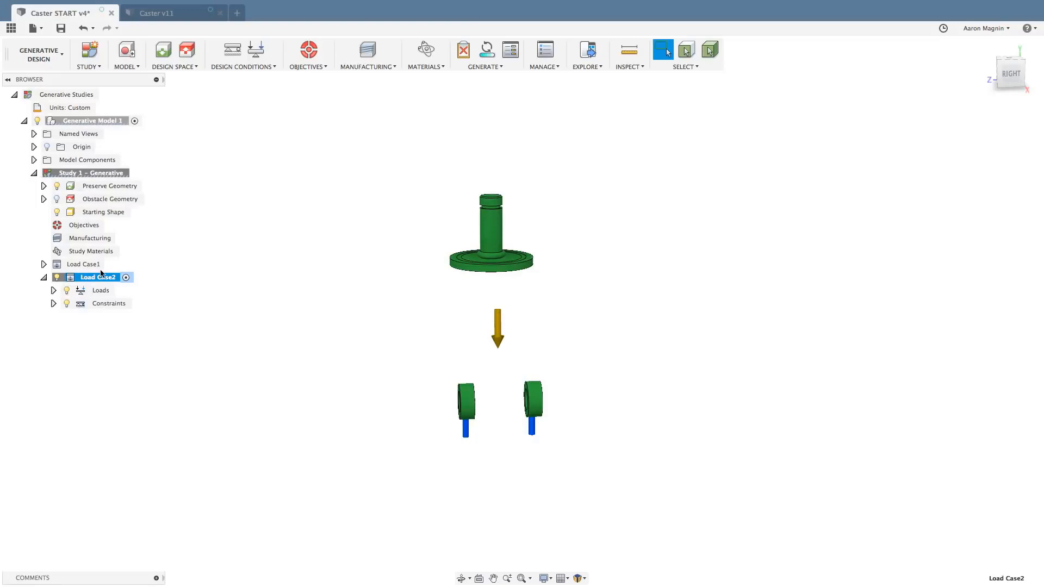
Edit the force in Load Case2 so it has an X angle of 30 degrees and a magnitude of 75 lbforce.
left_click(53, 291)
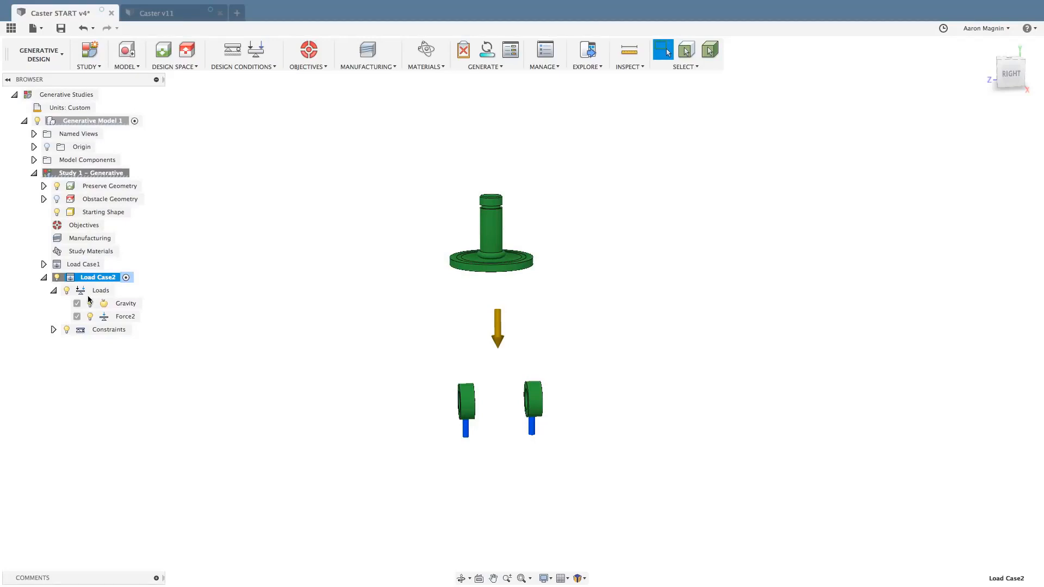
double_click(122, 317)
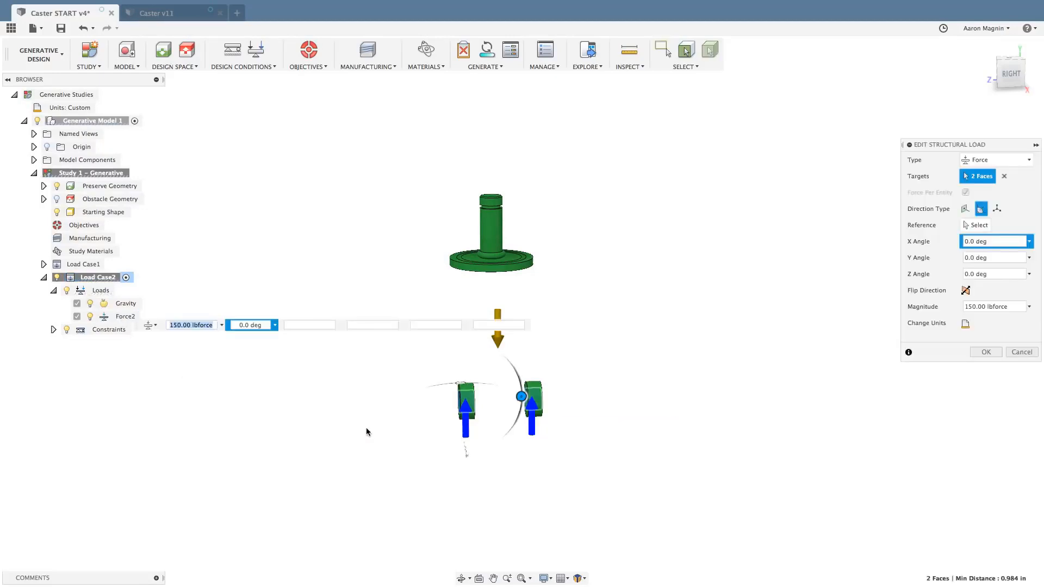
mouse_move(368, 425)
middle_mouse_down("shift")
mouse_move(379, 428)
mouse_move(368, 429)
middle_mouse_up("shift")
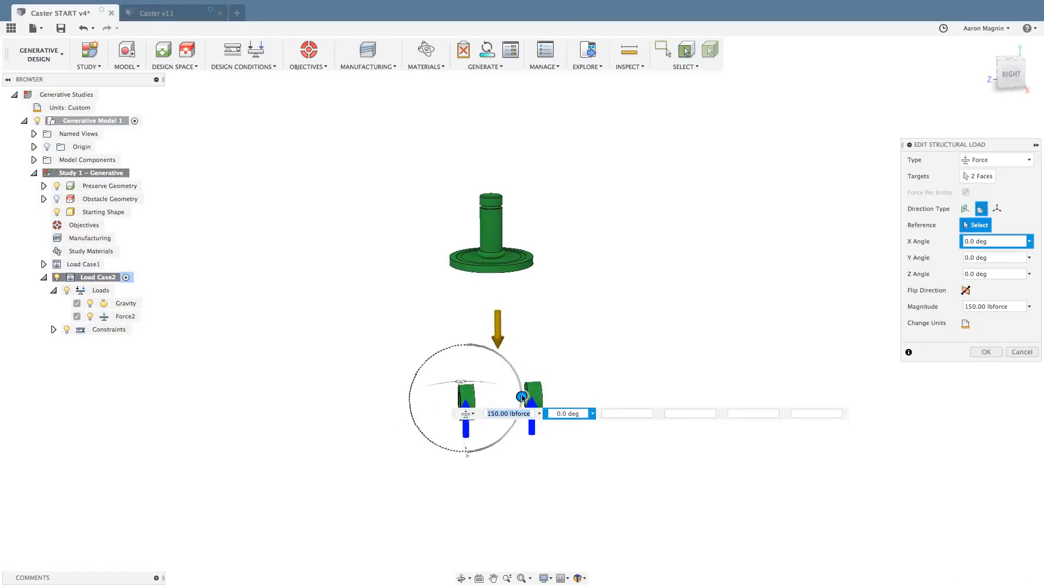
left_click_drag(522, 396, 508, 423)
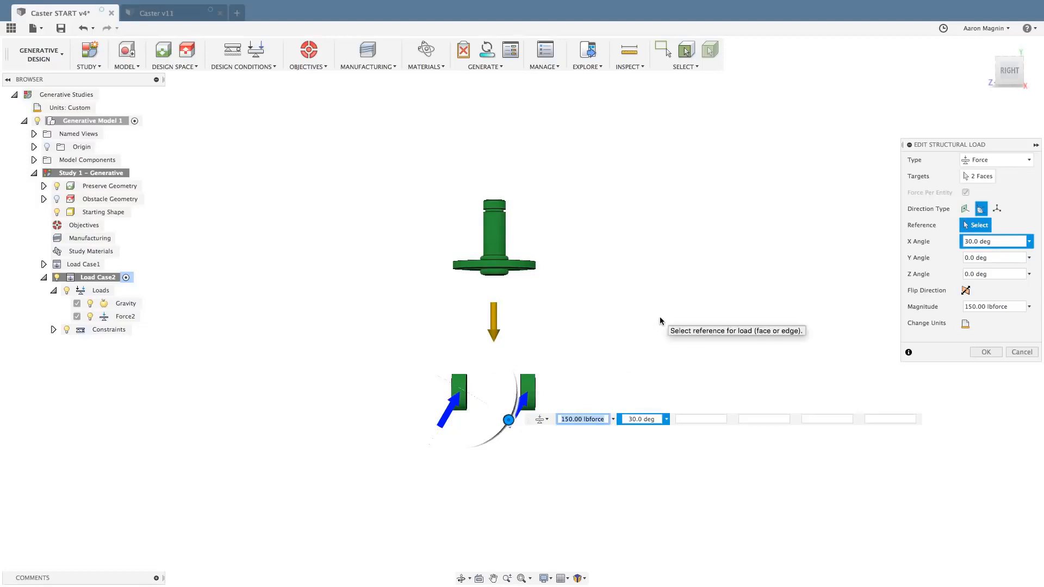
left_click(963, 306)
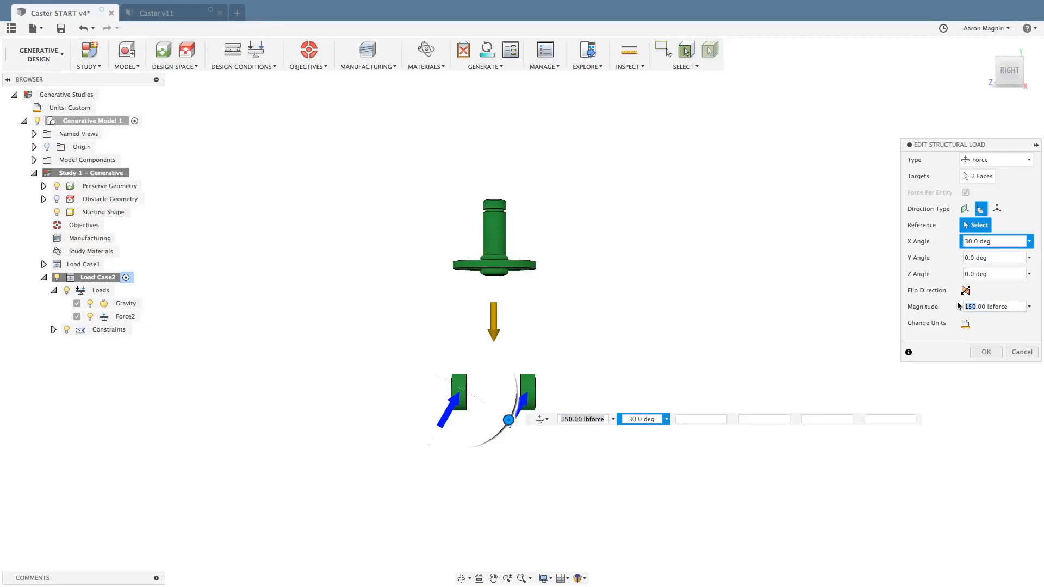
type("75")
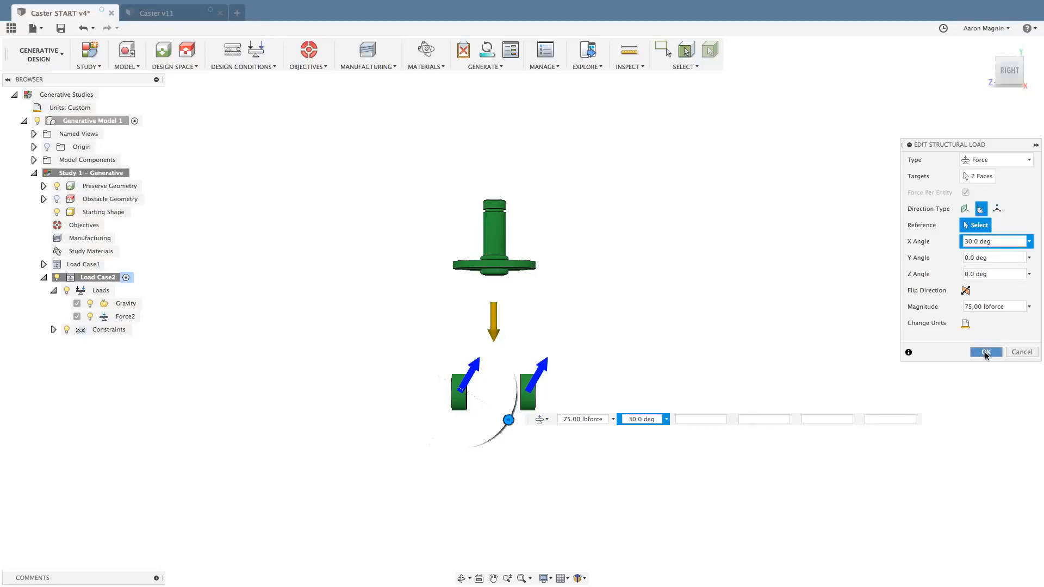
left_click(986, 352)
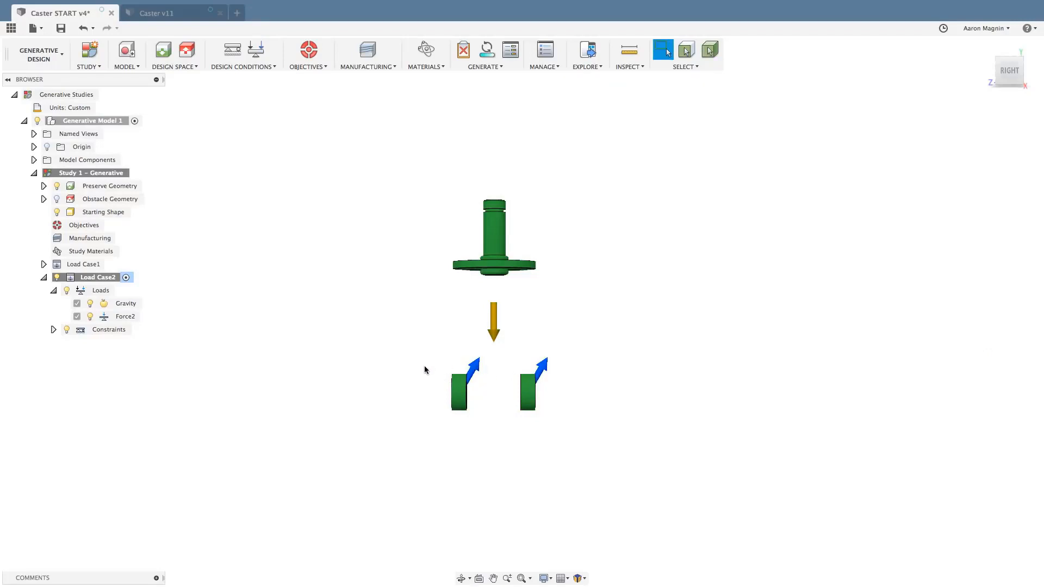
Clone Load Case2 and make the copied Load Case3 the active load case.
right_click(102, 279)
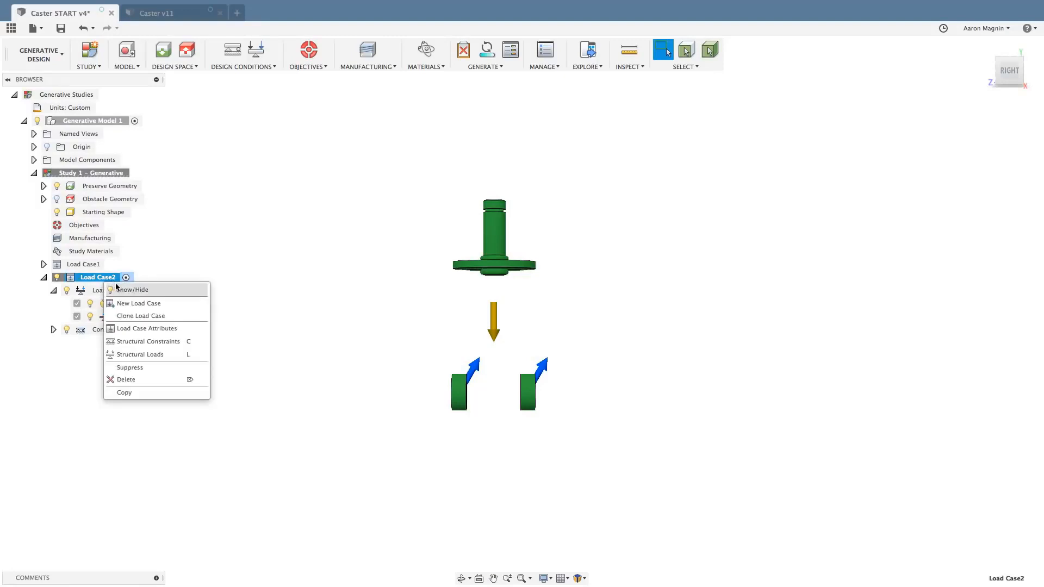
left_click(121, 317)
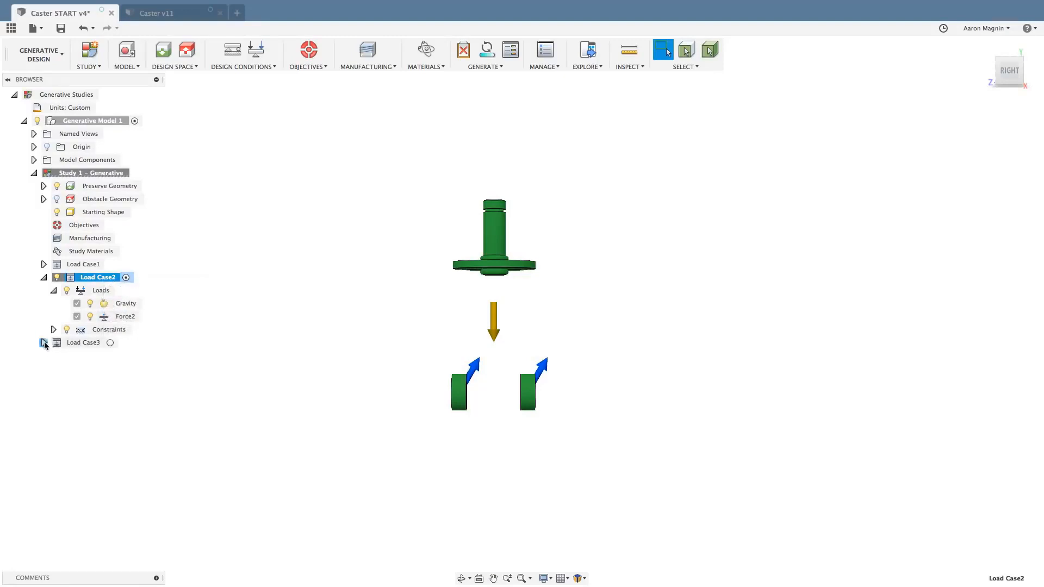
left_click(44, 343)
double_click(69, 344)
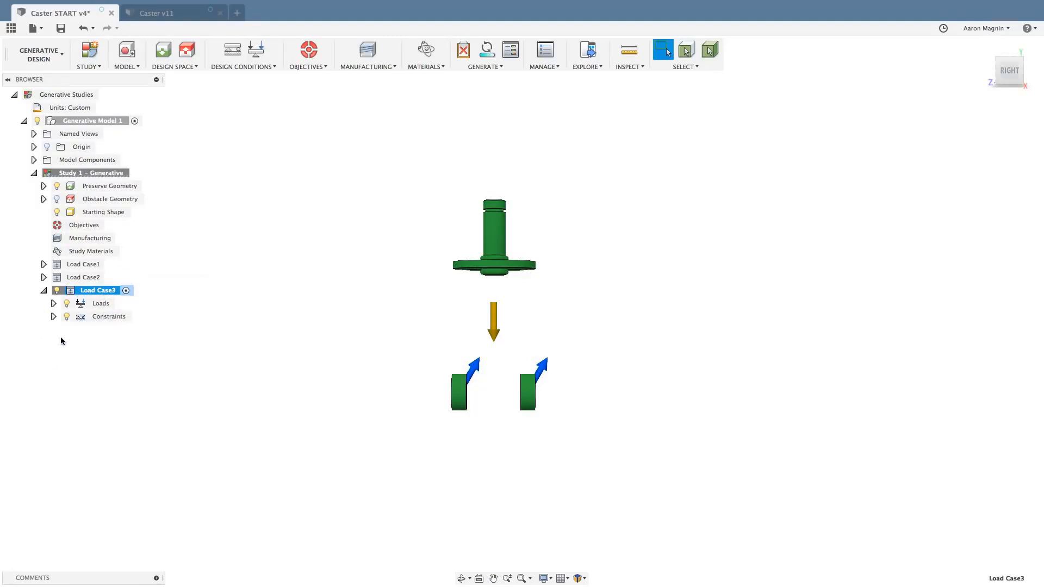
Edit the force in Load Case3, turning its direction to an X angle of -60 degrees.
left_click(53, 317)
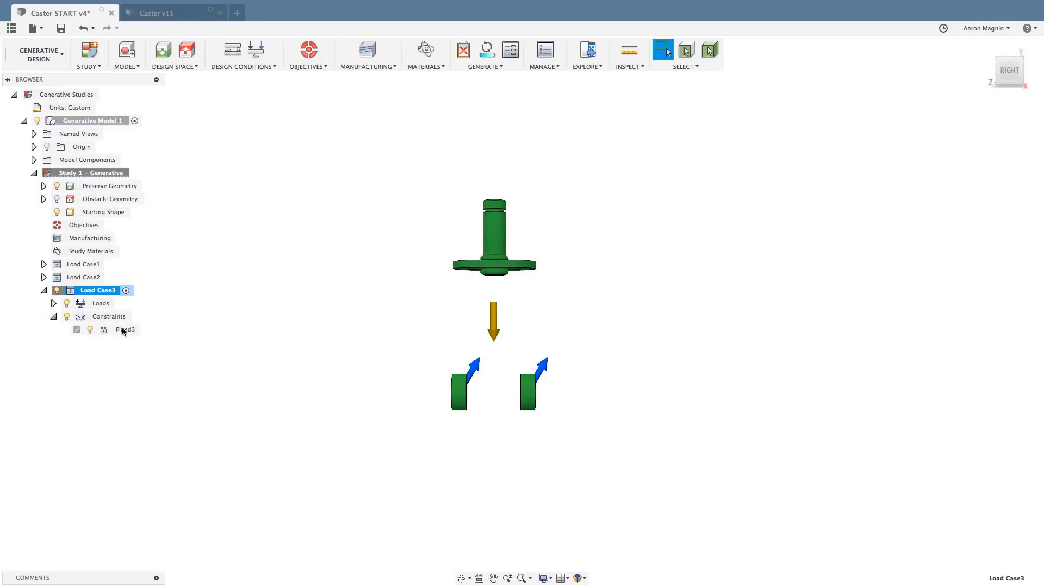
left_click(53, 303)
left_click(113, 330)
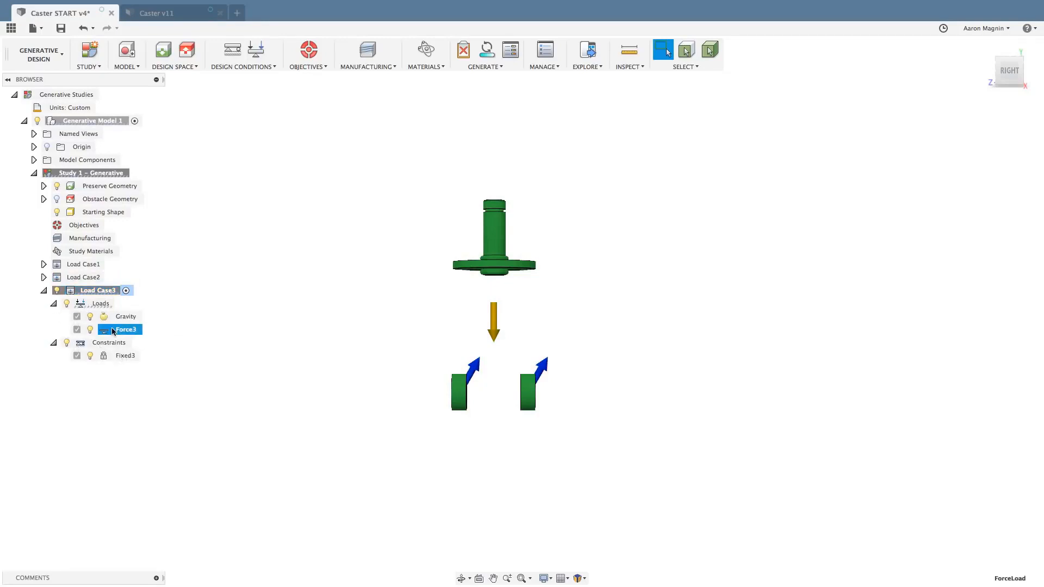
double_click(113, 330)
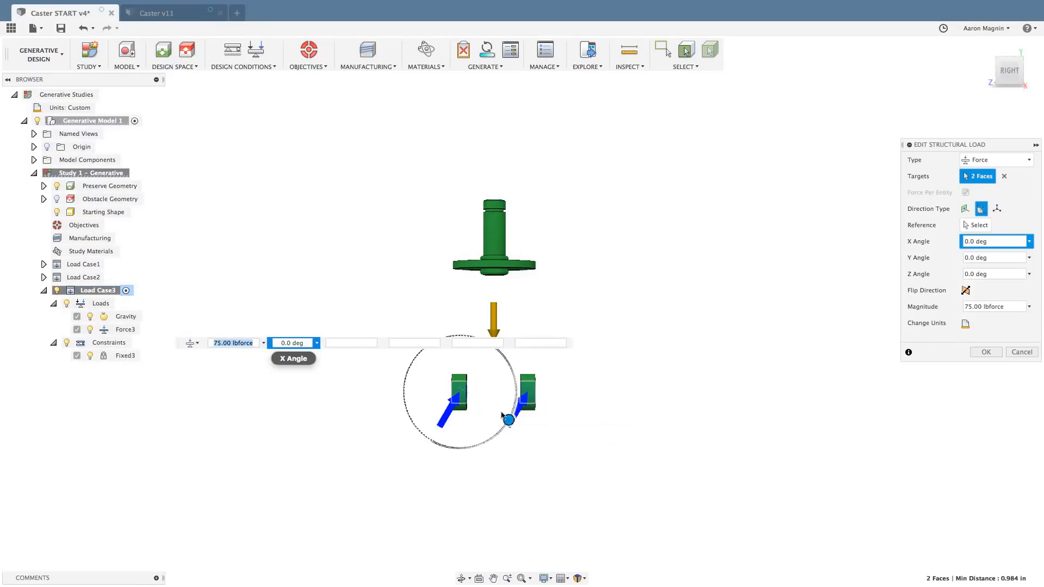
left_click_drag(502, 416, 533, 350)
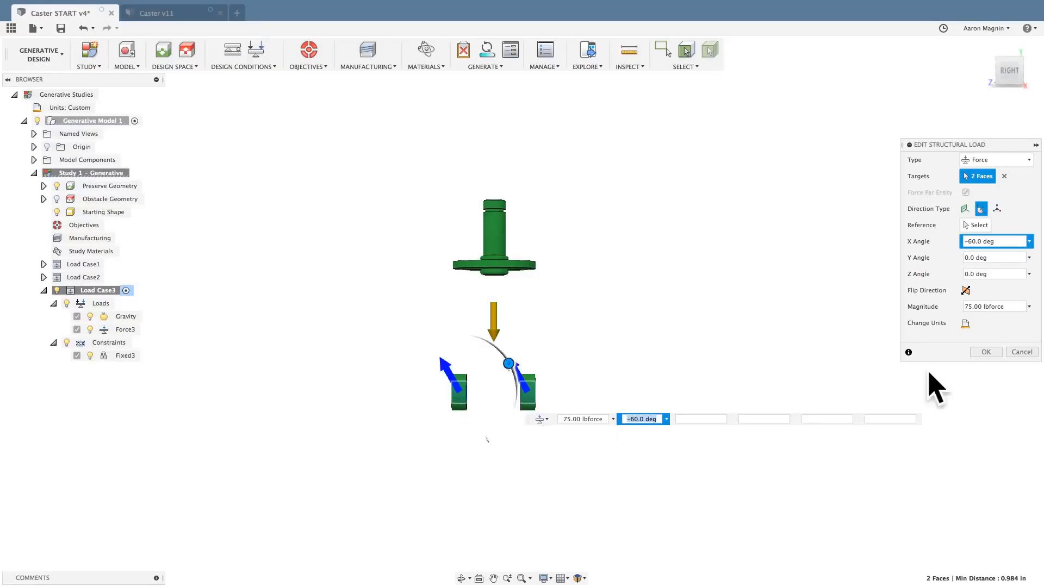
left_click(986, 352)
Set the study objective to Minimize Mass with a safety factor of 3.
middle_click_drag(691, 345, 613, 270, "shift")
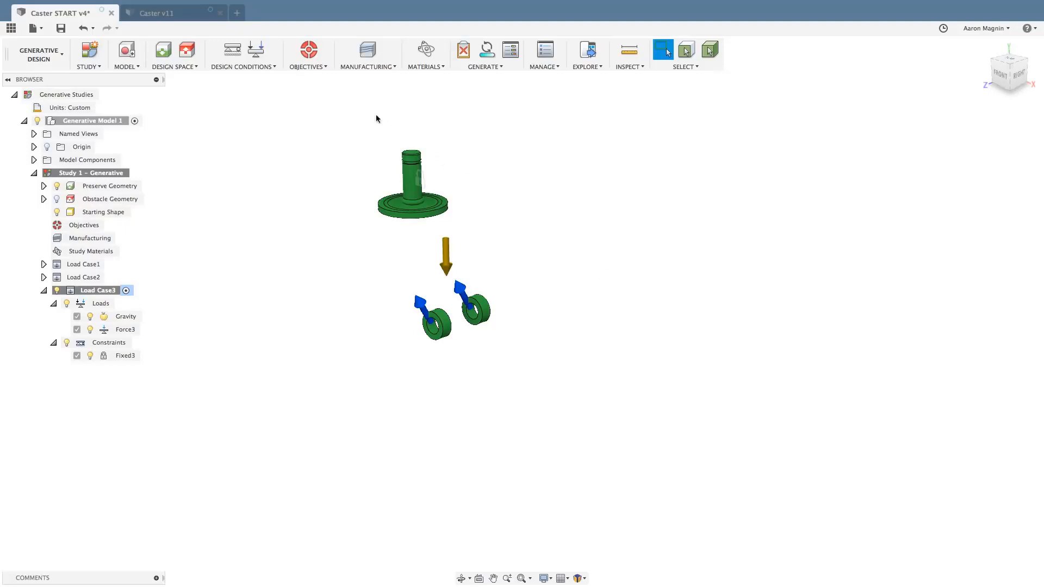
left_click(310, 48)
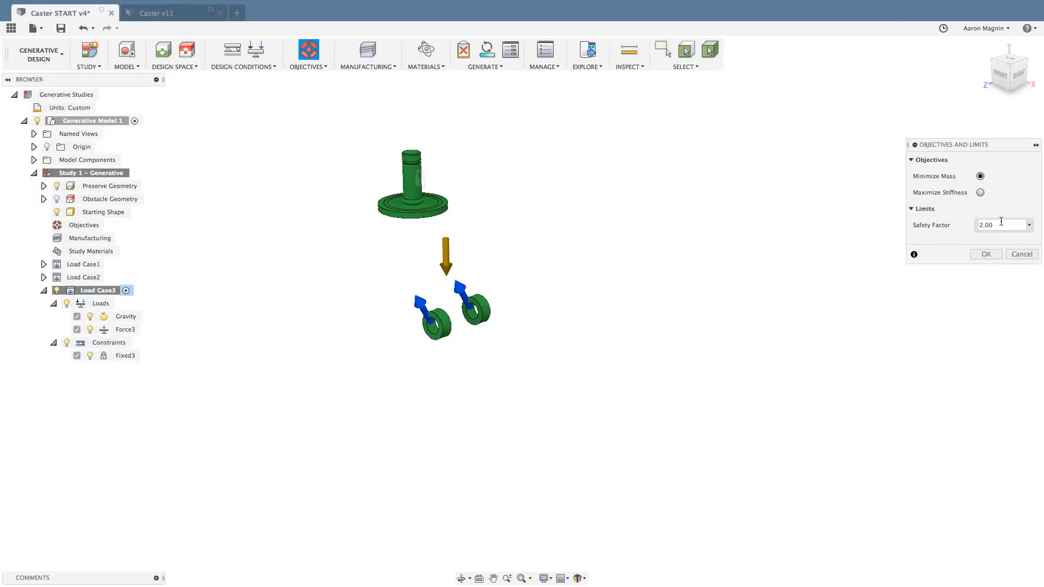
left_click(978, 224)
type("5")
left_click(980, 193)
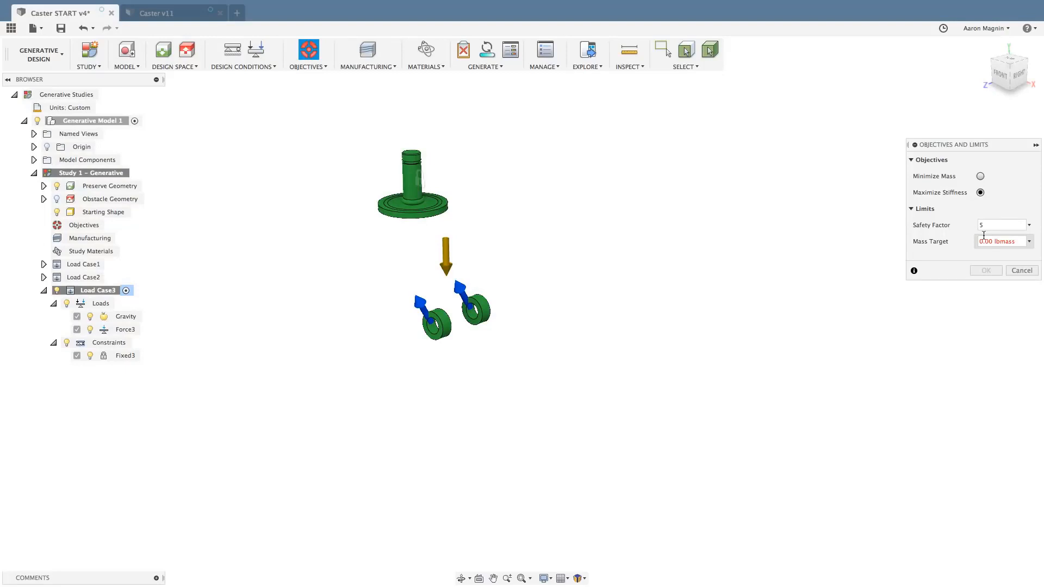
left_click(980, 176)
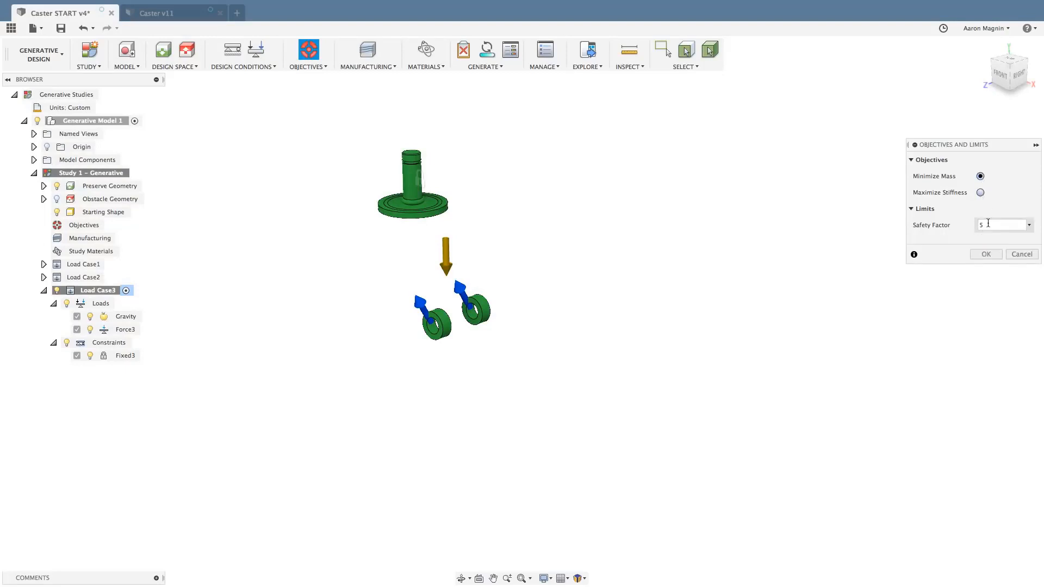
left_click(985, 255)
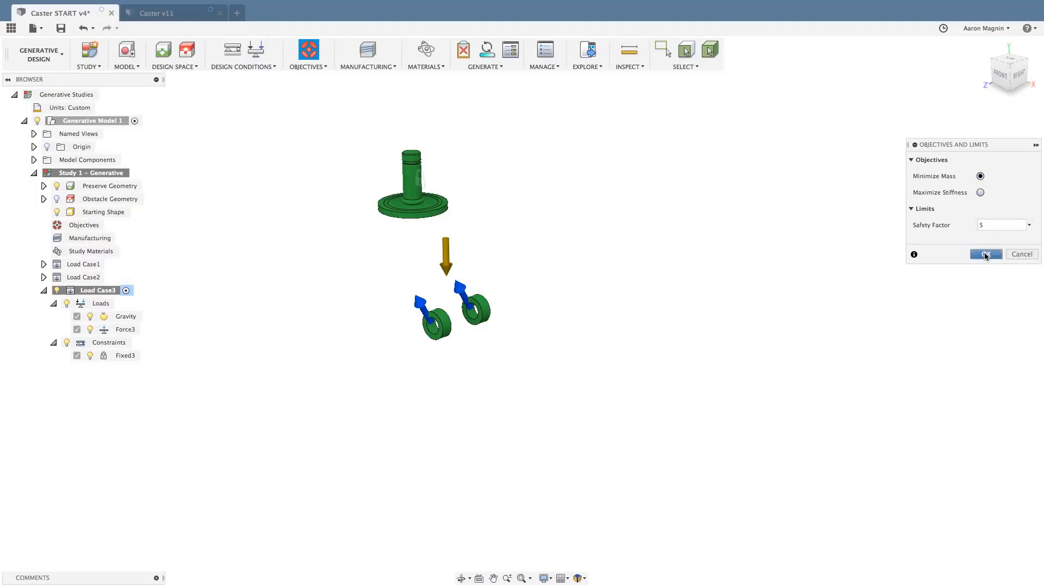
left_click(984, 224)
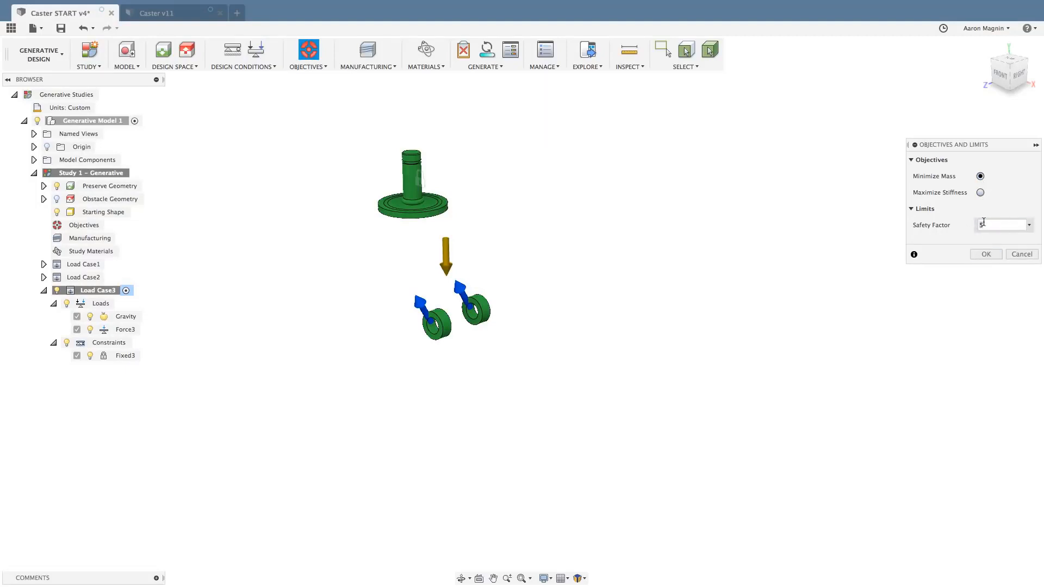
key("BackSpace")
type("3")
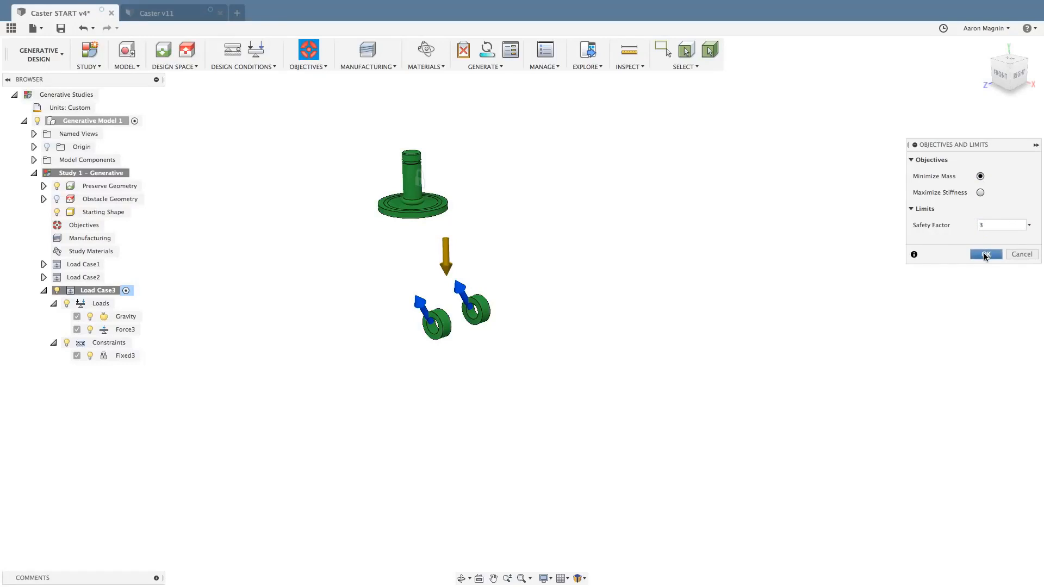
left_click(985, 254)
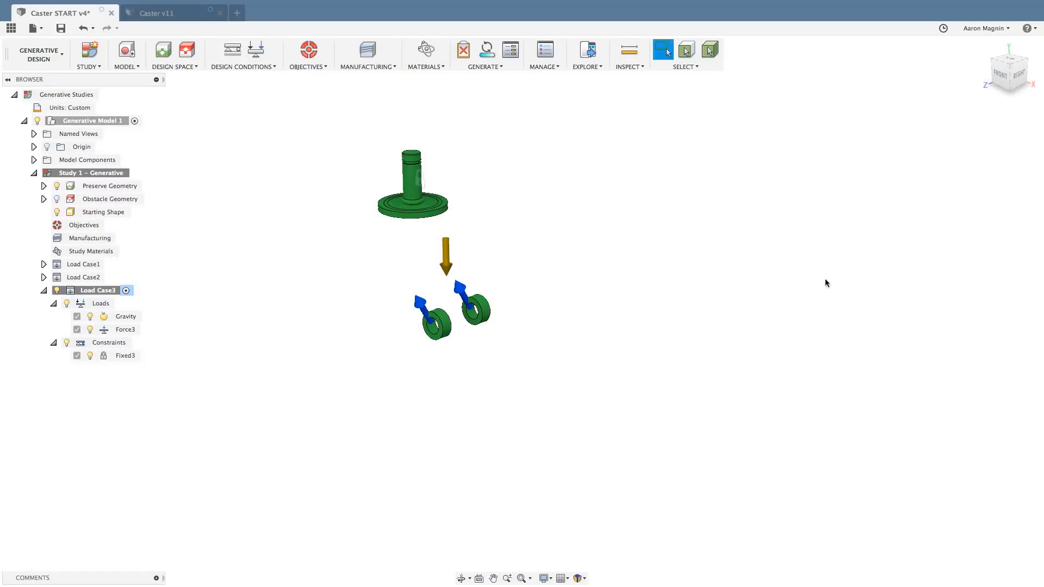
Add a second 3-axis milling configuration to the manufacturing methods with Y+, Y-, Z+ and Z- setup orientations.
left_click(368, 49)
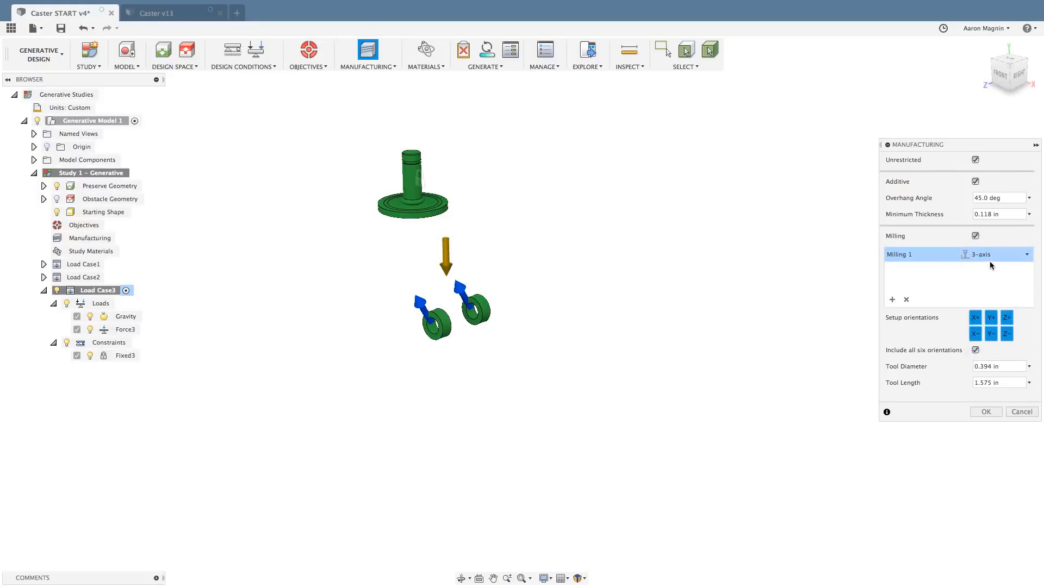
left_click(891, 300)
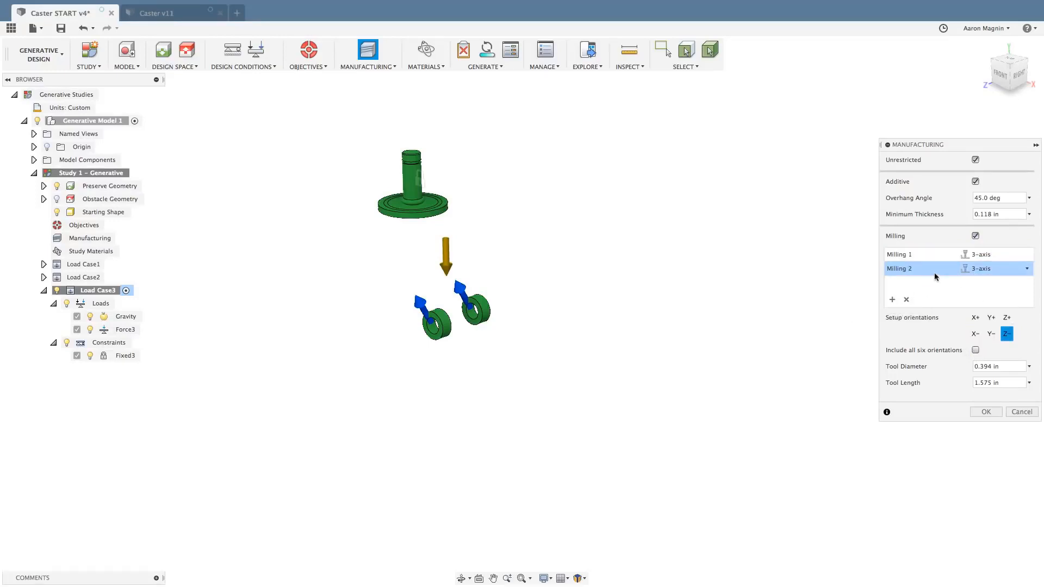
left_click(990, 318)
left_click(1006, 318)
left_click(992, 334)
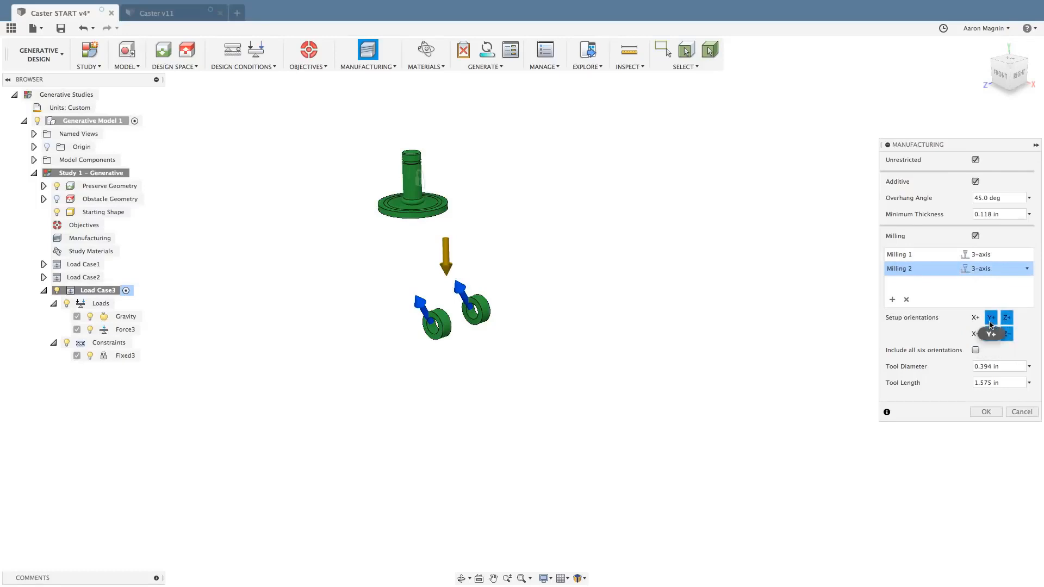
Add a third milling configuration, make it 5-axis, and apply the manufacturing settings.
left_click(892, 303)
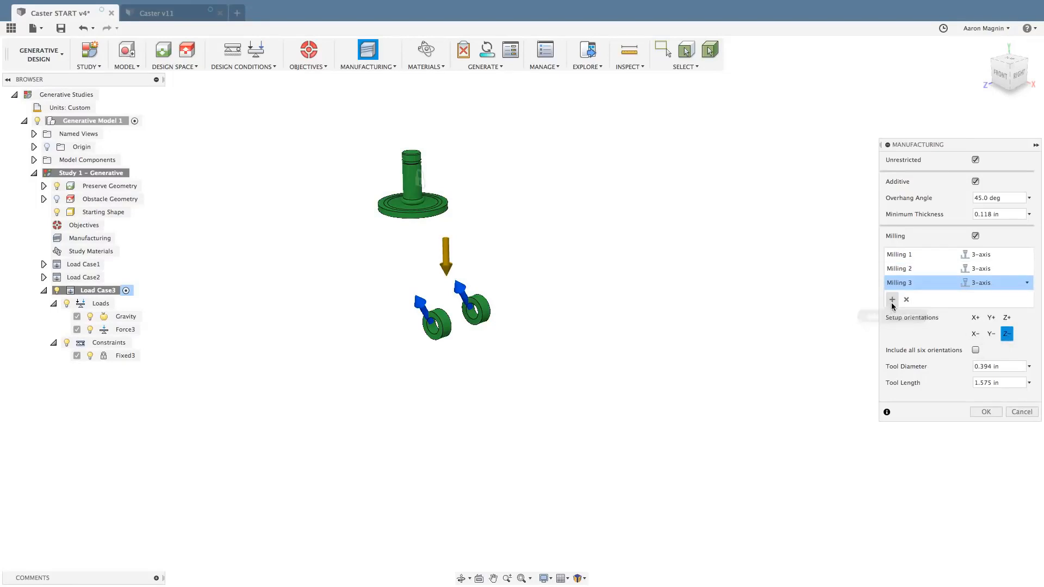
left_click(991, 283)
left_click(985, 309)
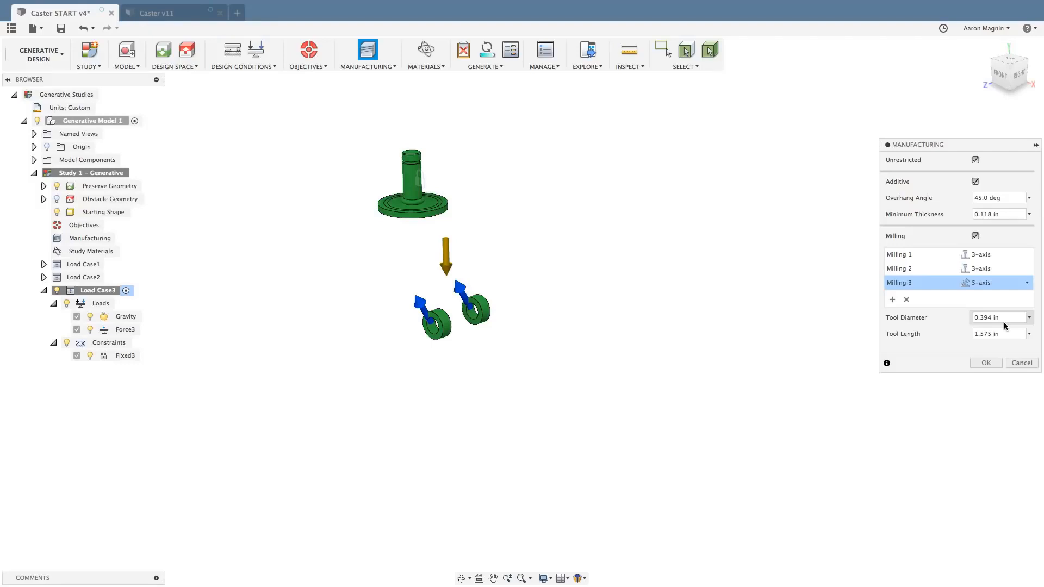
left_click(989, 364)
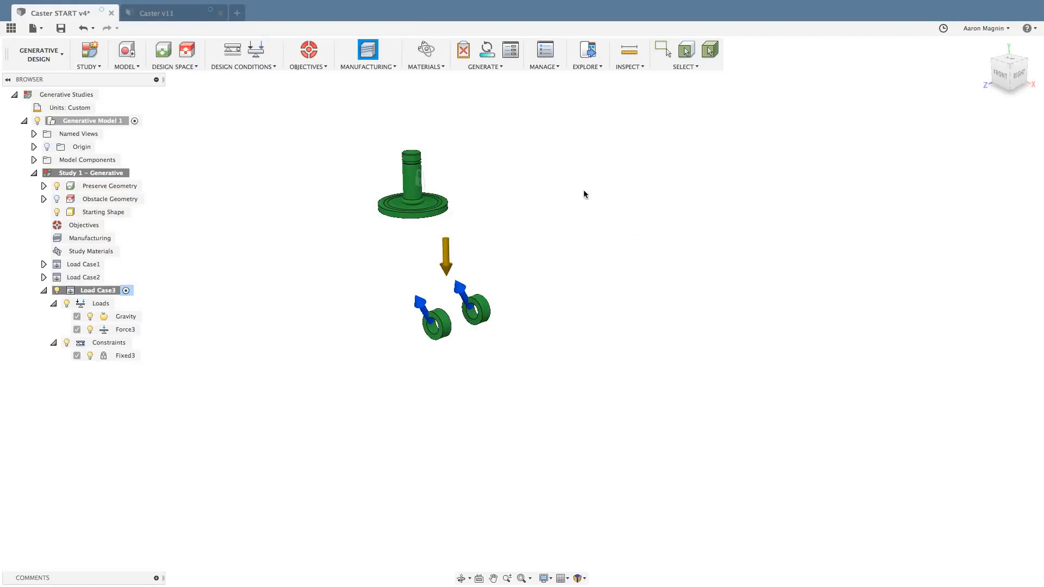
Add Air from the Gas category of the Fusion 360 Material Library to the study materials.
left_click(426, 50)
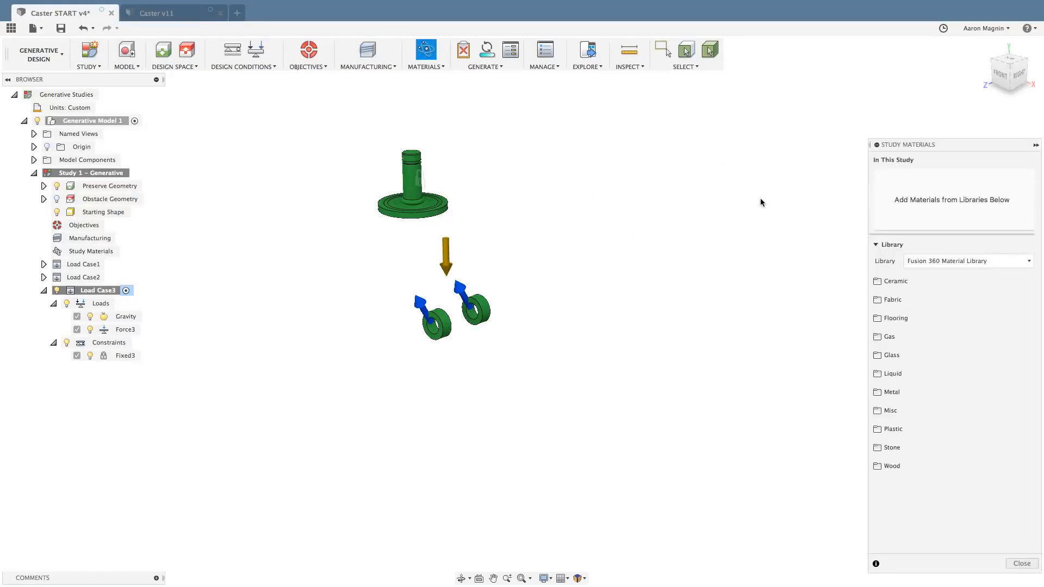
left_click(928, 393)
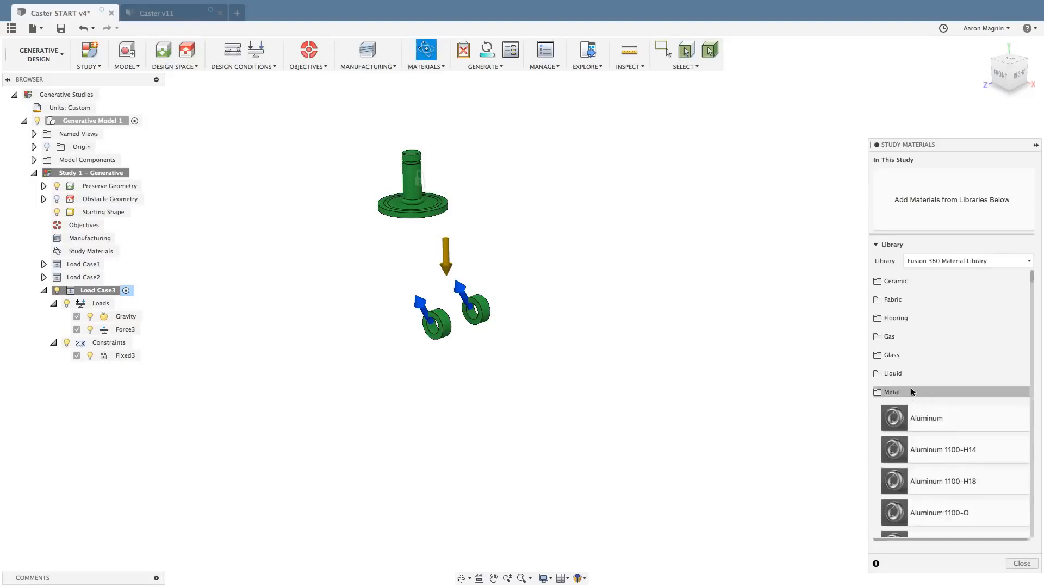
left_click(892, 336)
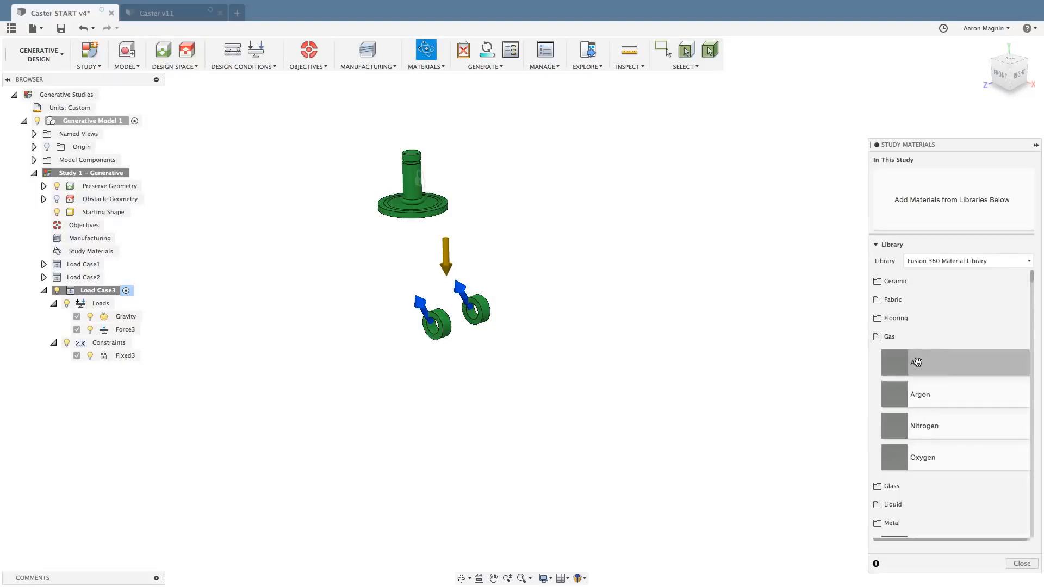
left_click_drag(917, 362, 948, 218)
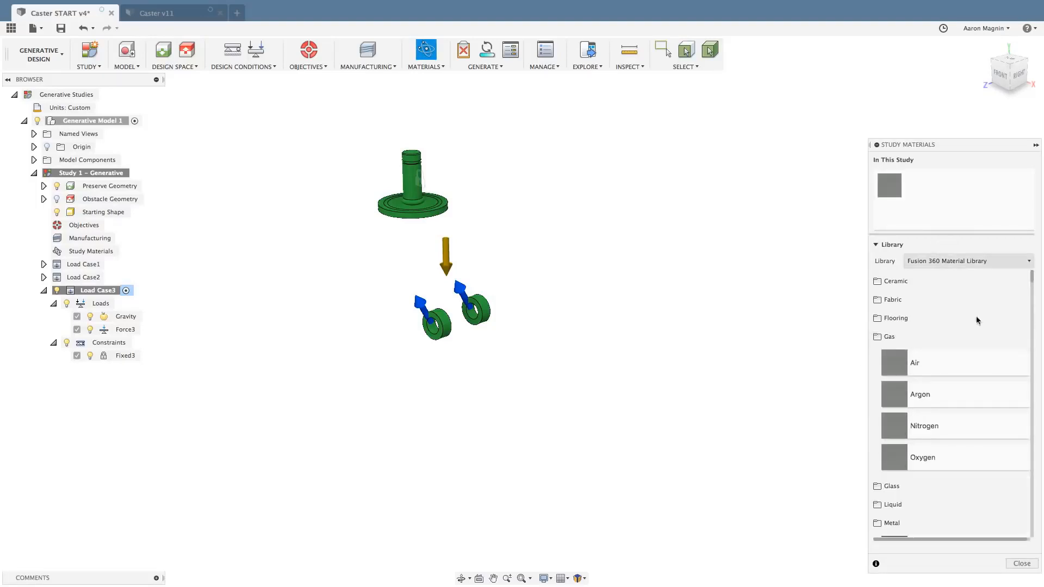
left_click(1021, 564)
Run the pre-check on the study, inspect the reported issues, and follow the suggestion to select Study Materials.
left_click(465, 52)
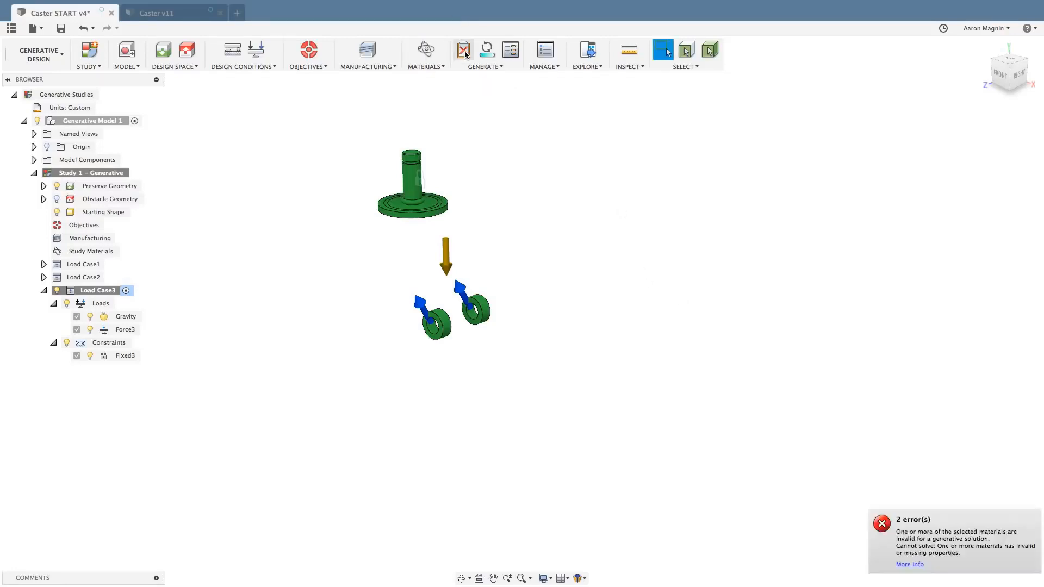
left_click(465, 53)
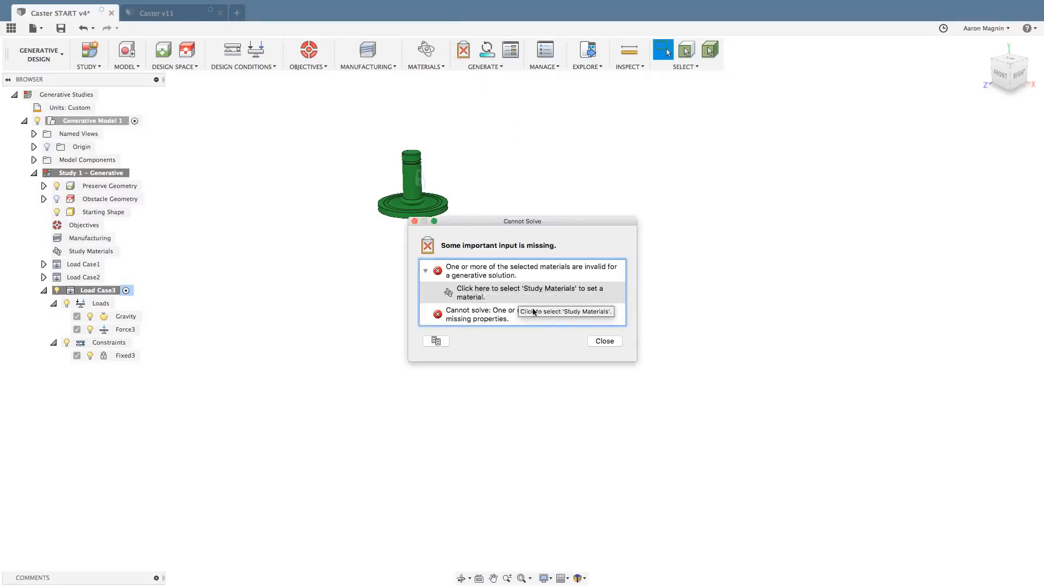
left_click(462, 293)
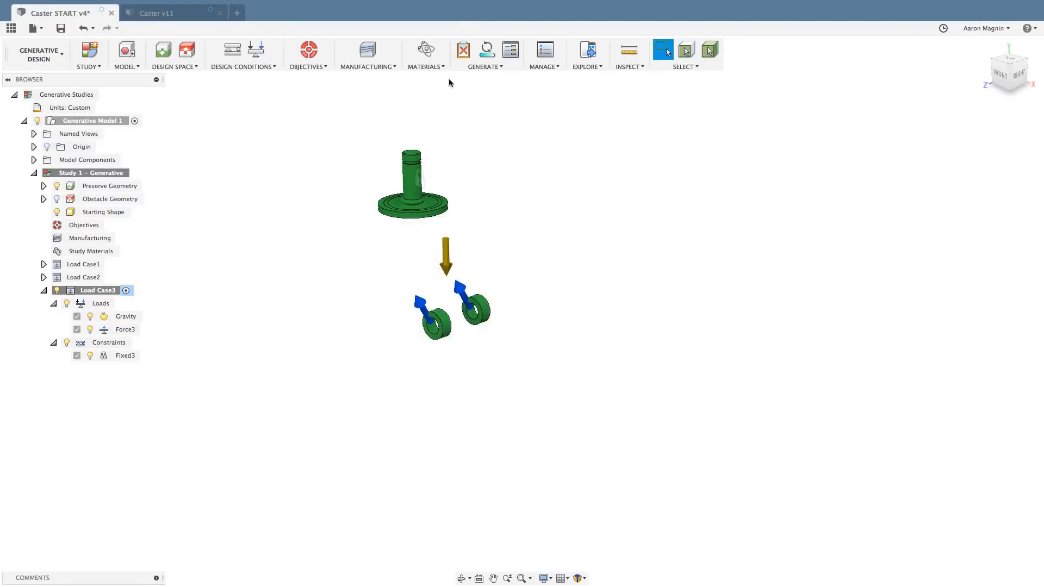
Reopen the study materials and remove Air from the materials in this study.
left_click(424, 49)
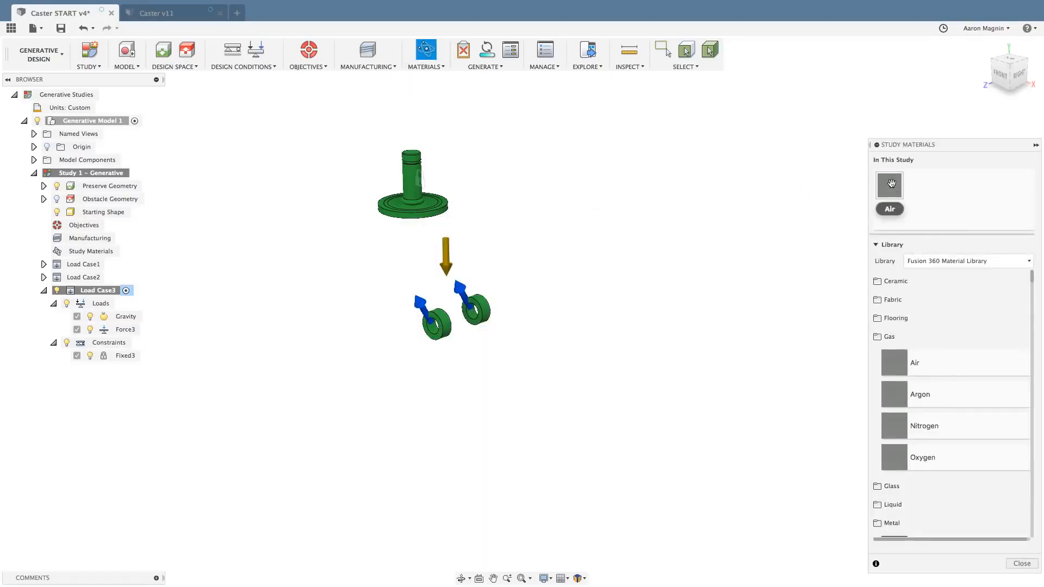
right_click(892, 186)
left_click(909, 201)
Add Aluminum 6061 from the Metal category of the Fusion 360 Material Library to the study materials.
left_click(892, 334)
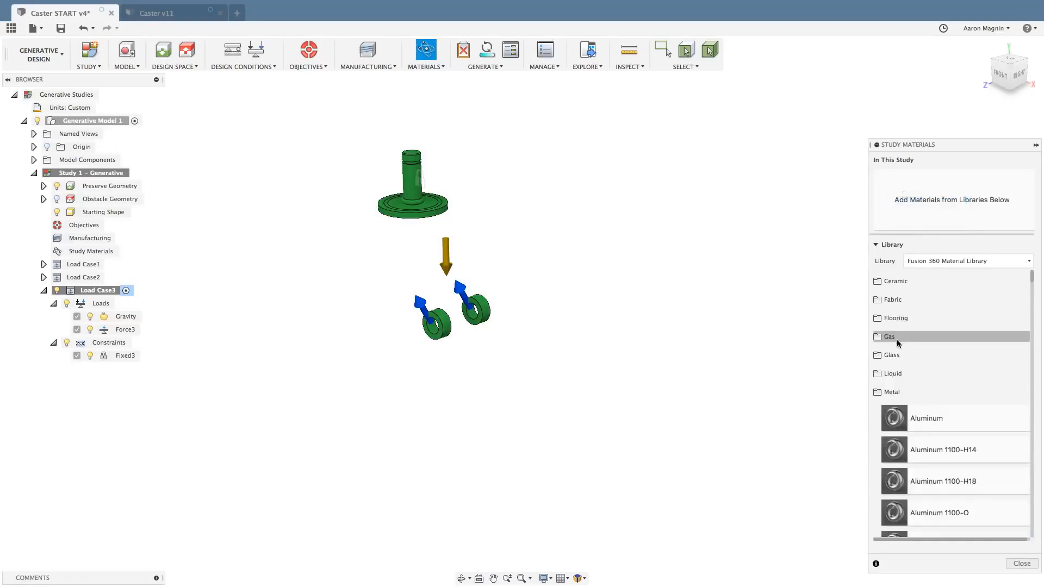
scroll(898, 359, "down", 2)
scroll(902, 390, "down", 15)
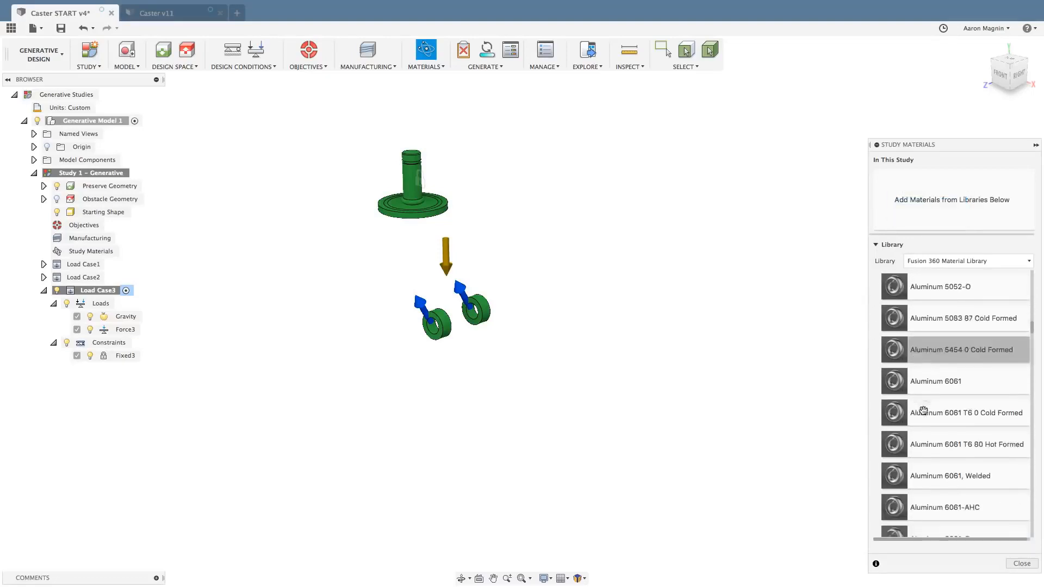
scroll(926, 407, "up", 10)
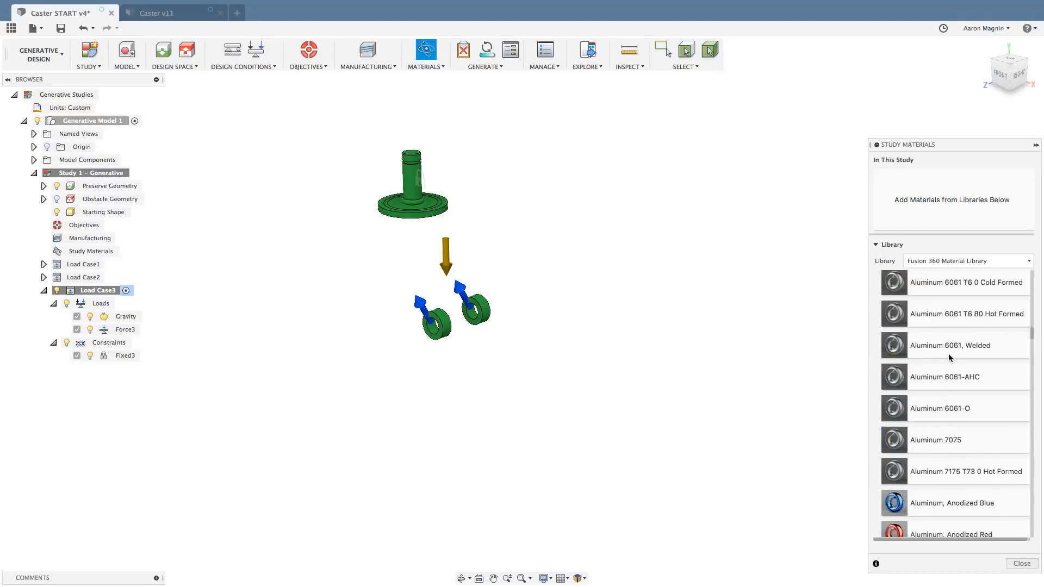
left_click_drag(949, 342, 941, 200)
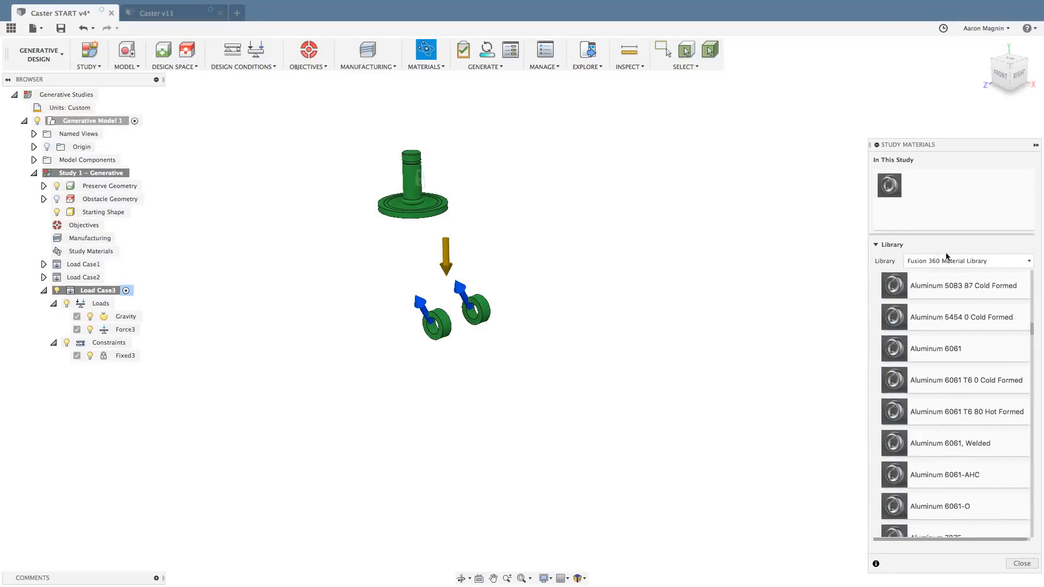
Add Steel, Alloy from the Metal category as a second study material.
scroll(948, 396, "down", 4)
scroll(948, 396, "down", 20)
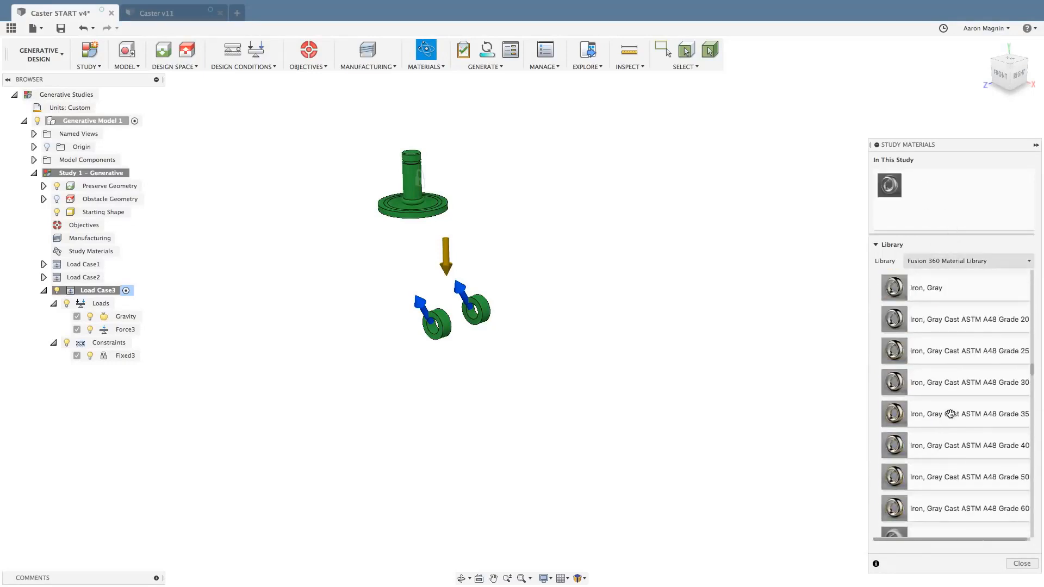
scroll(950, 415, "down", 15)
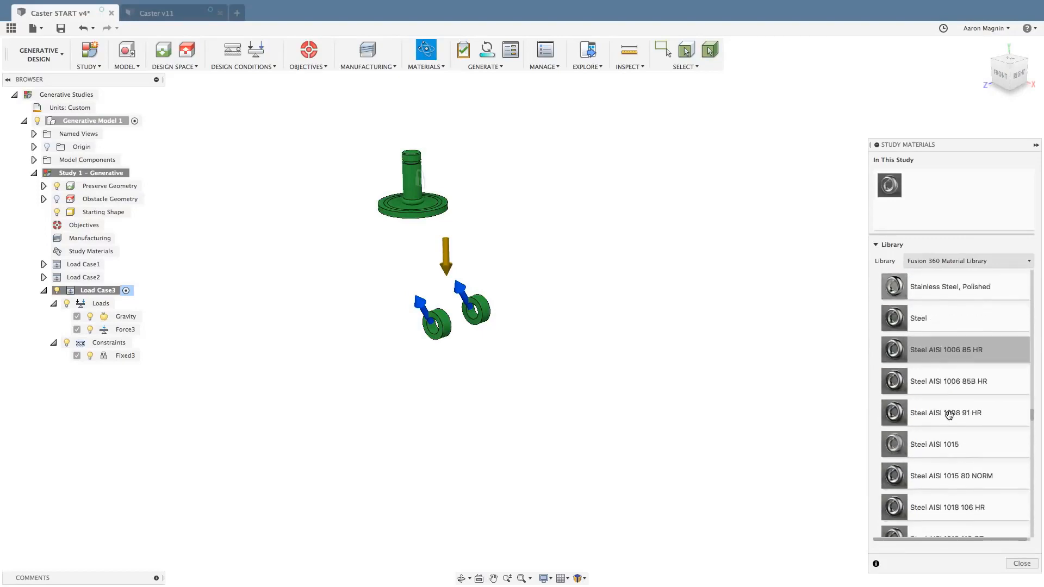
scroll(948, 417, "down", 15)
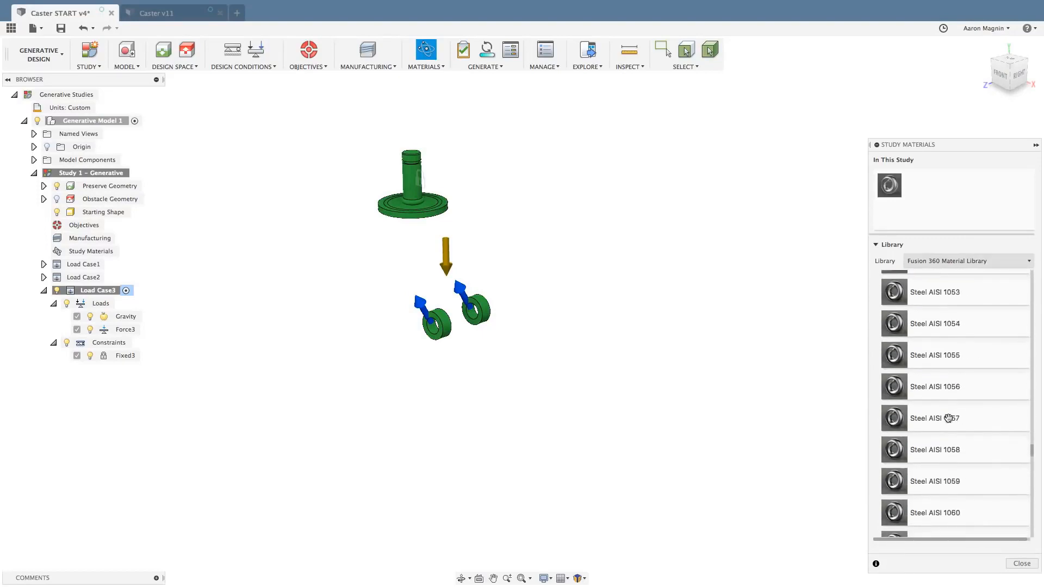
scroll(947, 417, "down", 15)
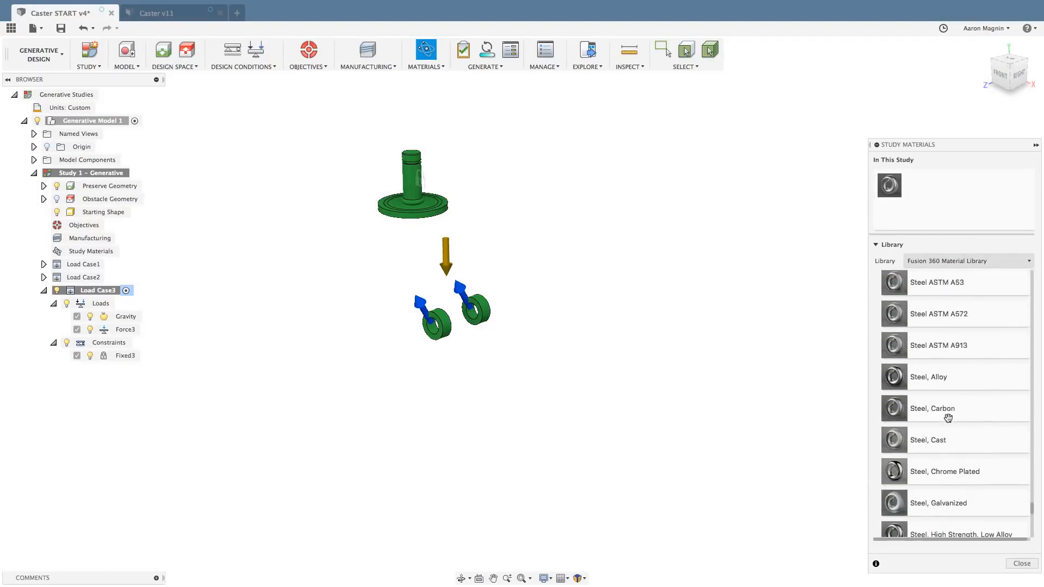
left_click_drag(946, 280, 943, 215)
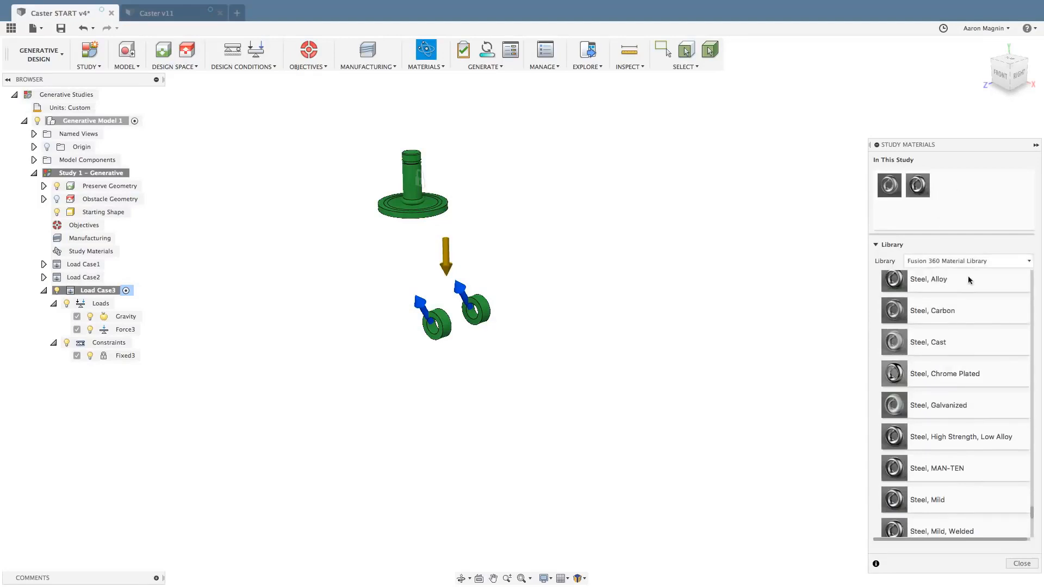
Add Titanium 6Al-4V from the Metal category as a third study material and finish the material selection.
scroll(974, 402, "down", 10)
scroll(975, 401, "down", 5)
left_click_drag(948, 418, 949, 206)
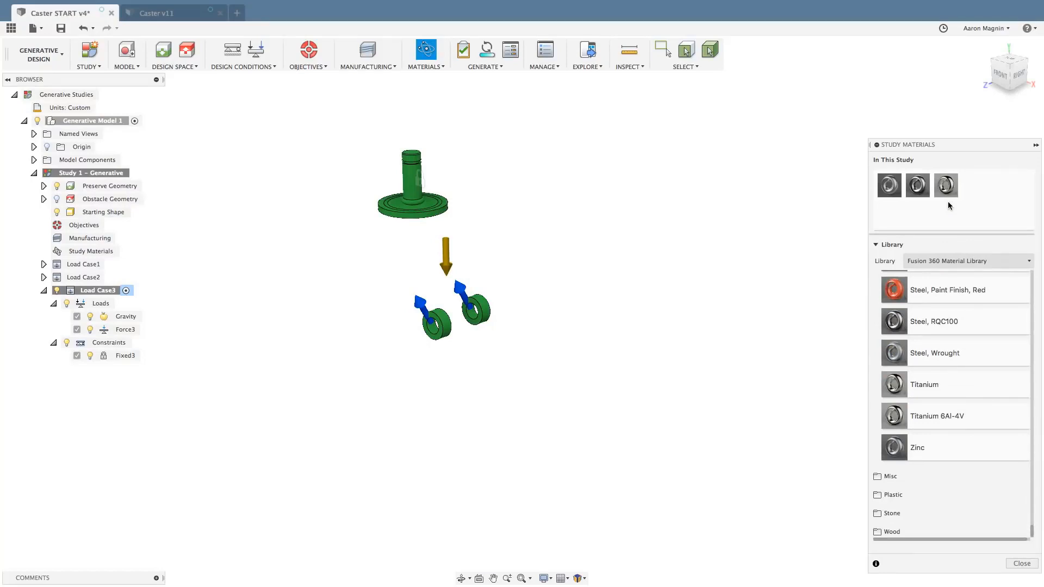
left_click(1019, 564)
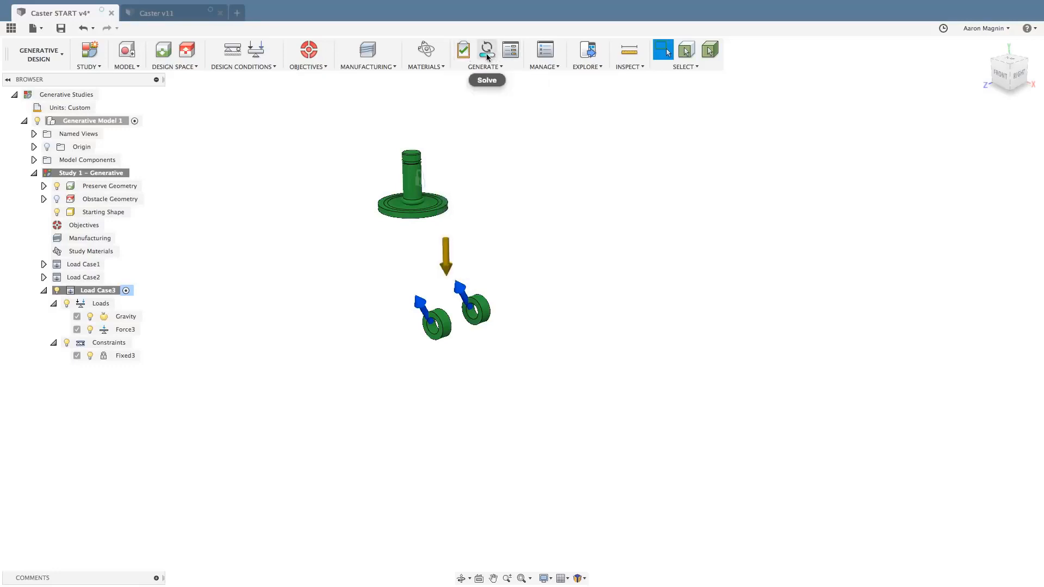
Start the Solve command to bring up the generation options for Study 1 - Generative.
left_click(487, 55)
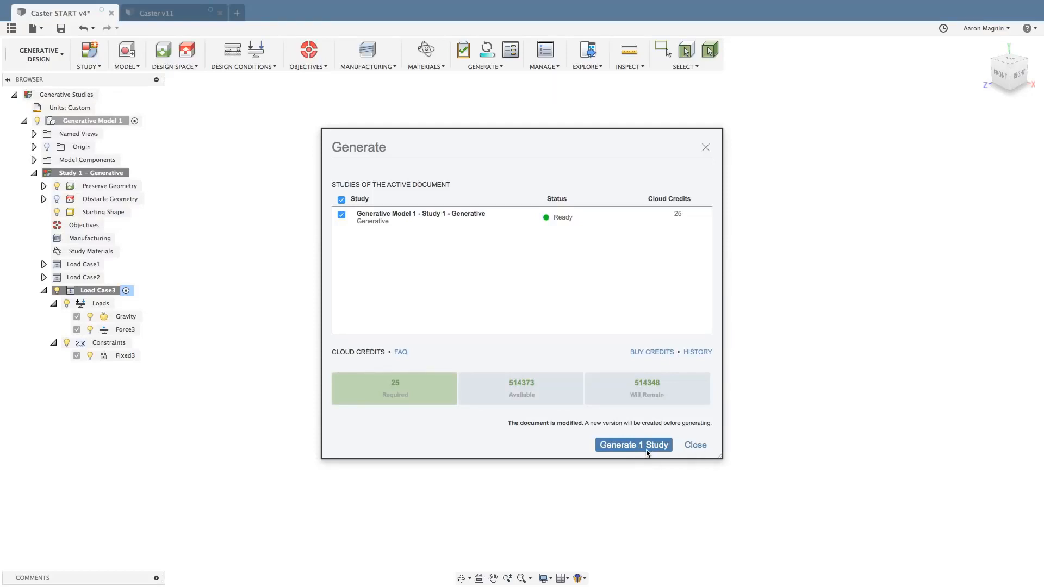
Close the generation options without generating and set the study's synthesis resolution close to Coarse.
left_click(696, 445)
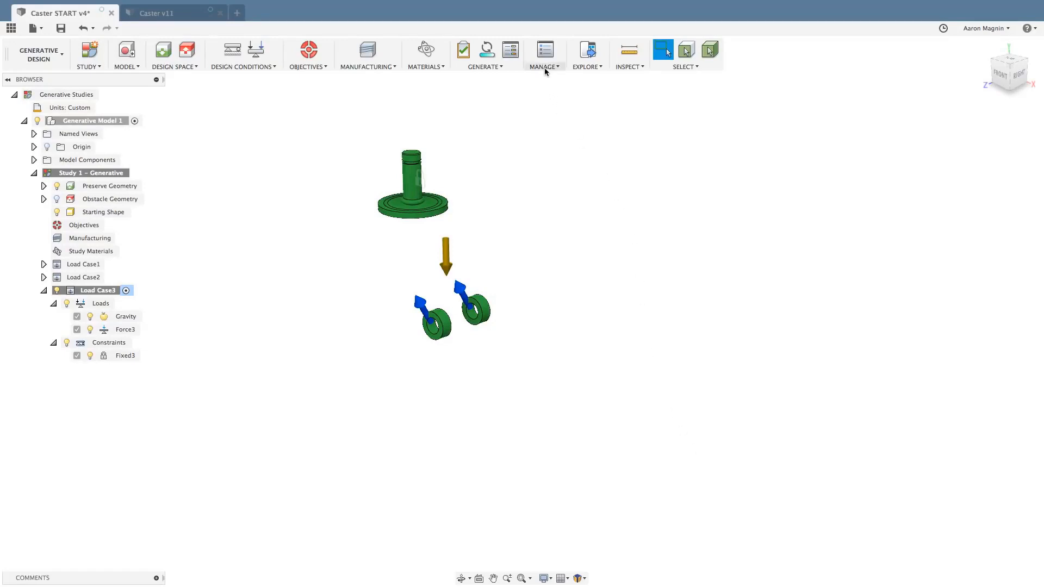
left_click(546, 51)
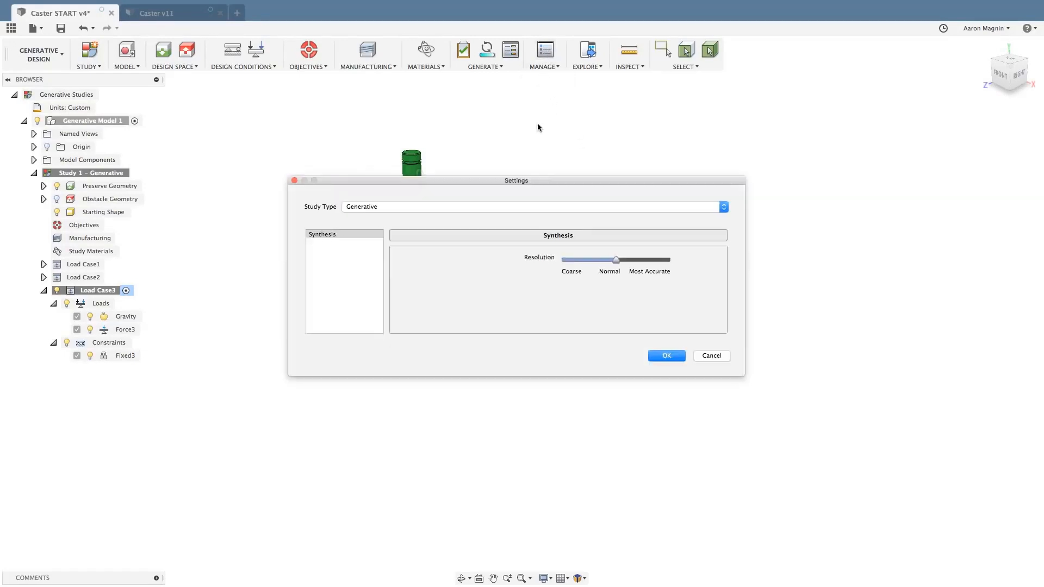
left_click_drag(617, 264, 618, 264)
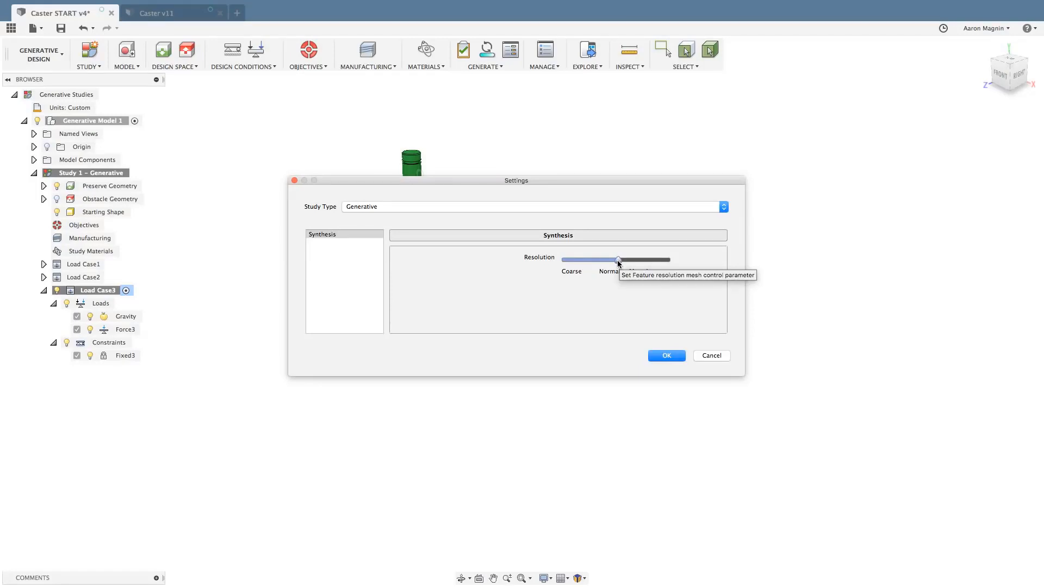
left_click_drag(618, 264, 572, 271)
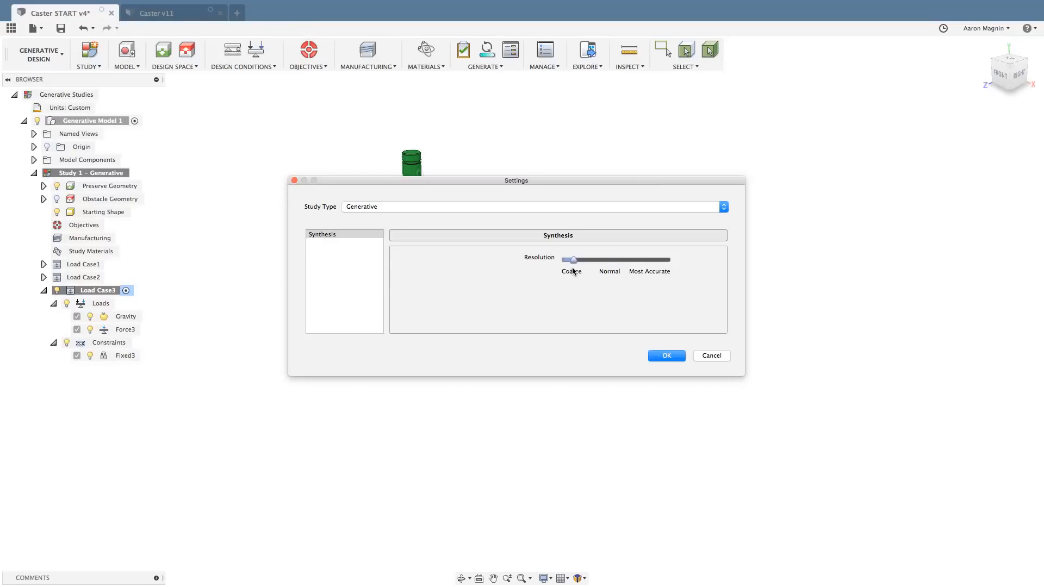
left_click(664, 356)
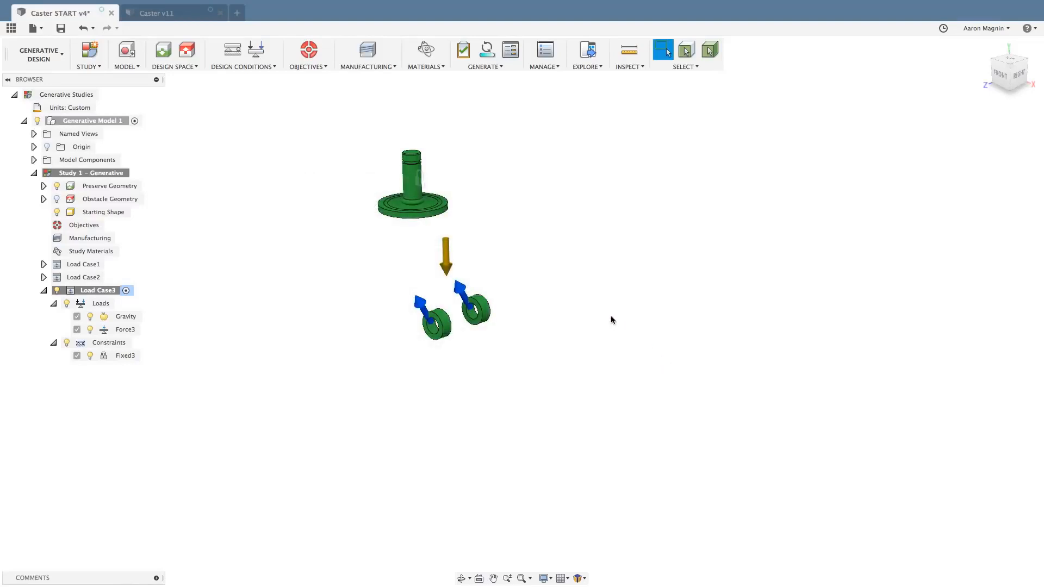
Open Generative Model 1 for editing and clone it together with Study 1 - Generative.
middle_click_drag(584, 308, 687, 318)
scroll(592, 326, "up", 4)
key("Escape")
scroll(687, 319, "down", 1)
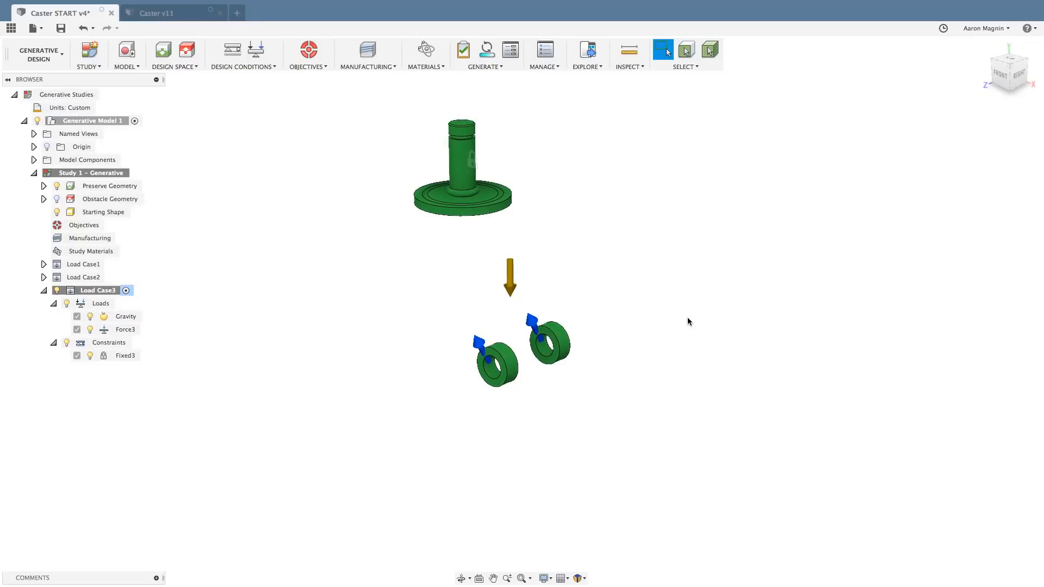
left_click(130, 53)
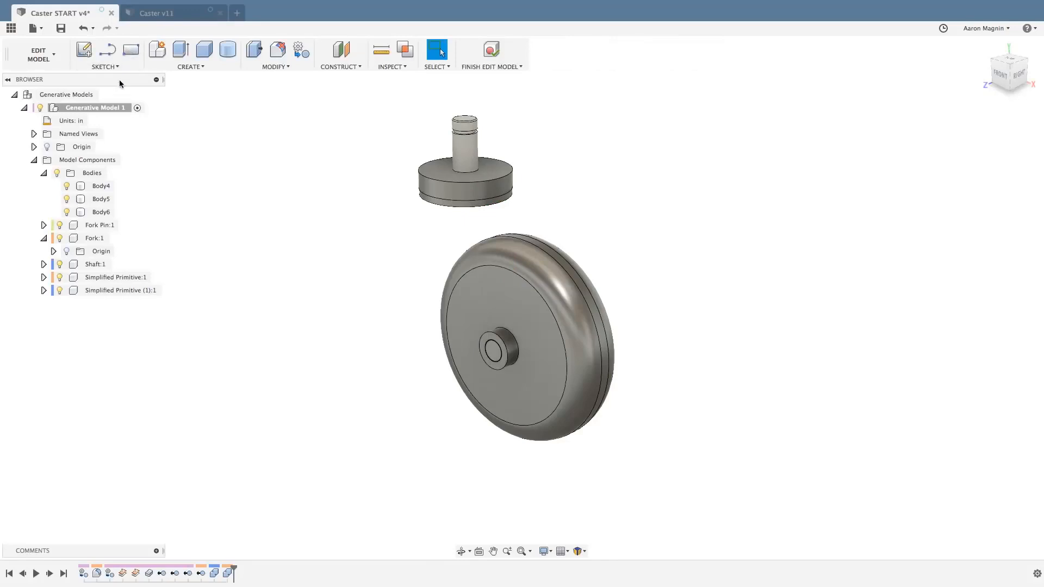
right_click(112, 110)
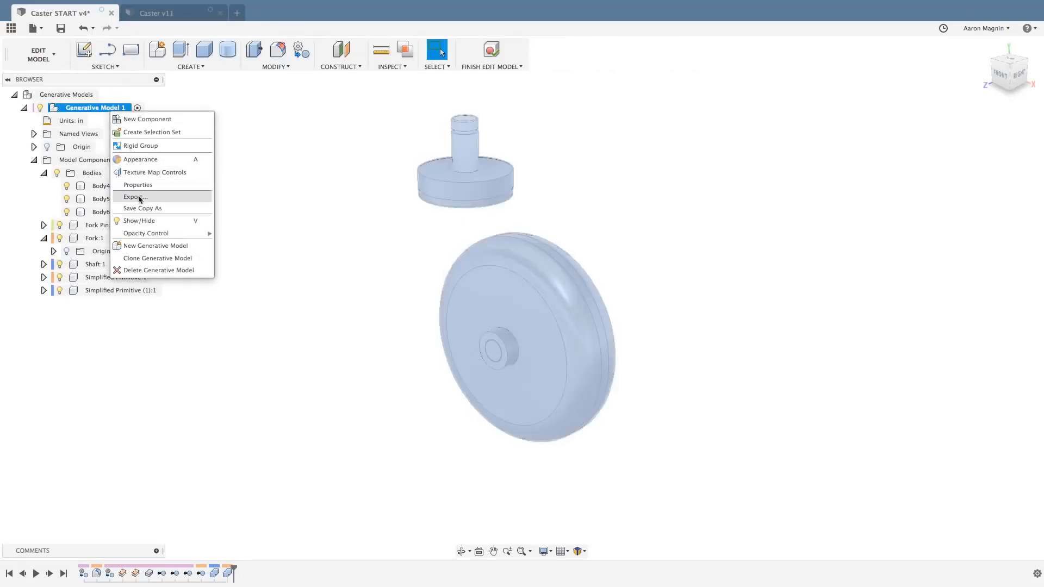
left_click(139, 260)
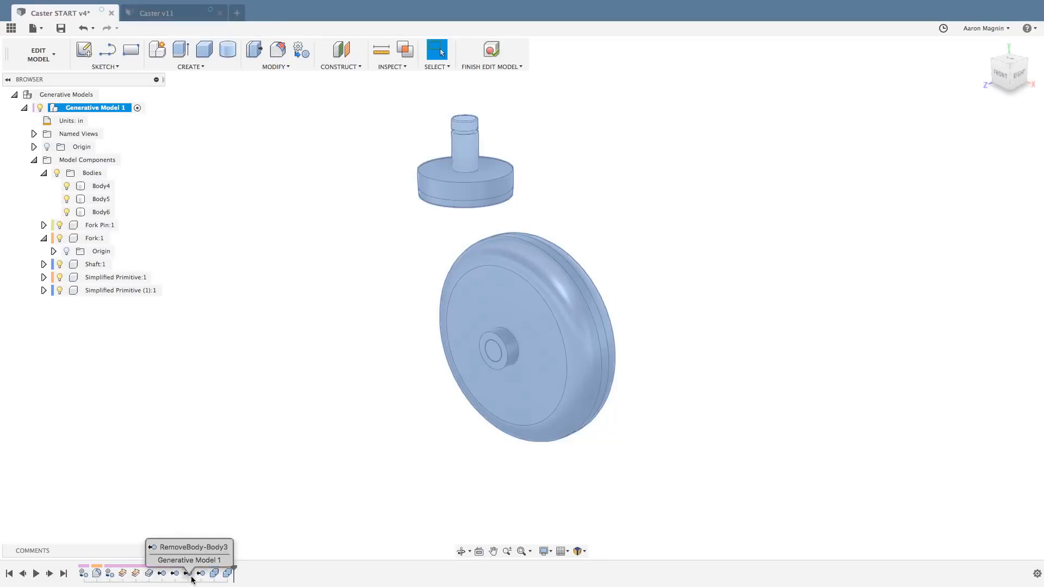
right_click(99, 106)
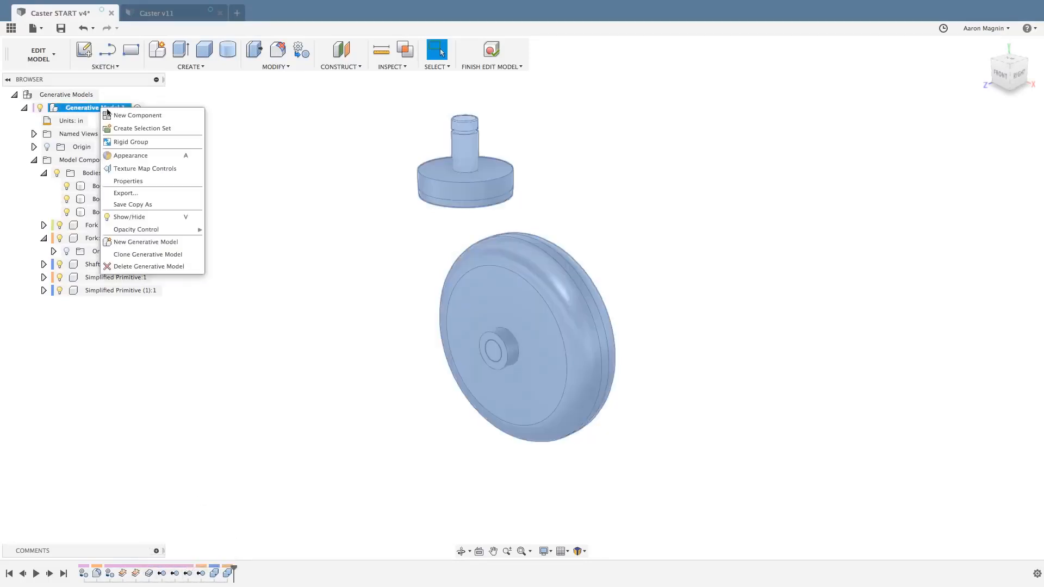
left_click(149, 254)
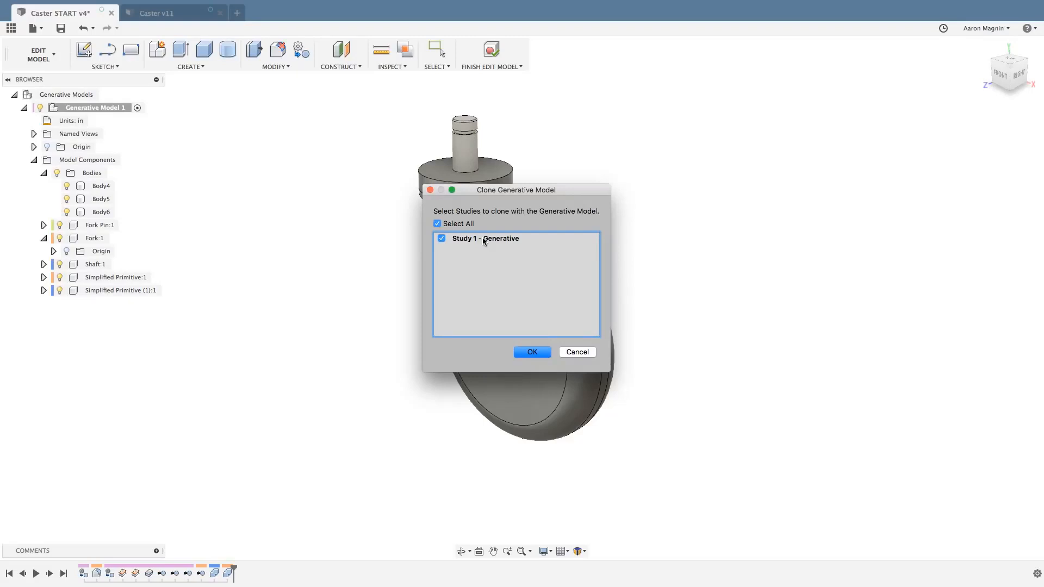
left_click(536, 351)
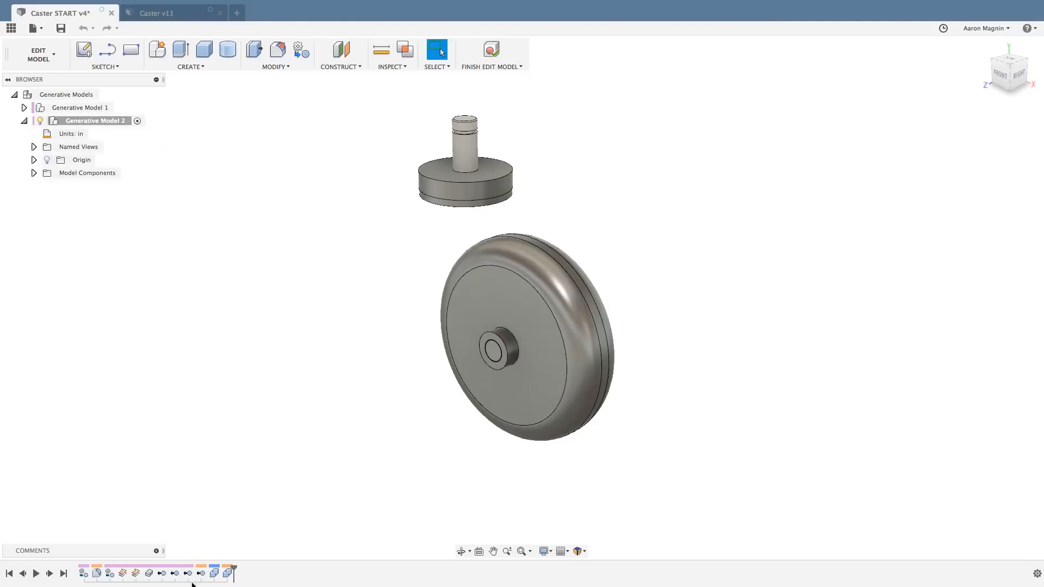
Suppress the last Remove feature in the cloned model's history to bring back the original fork, and finish editing the model.
left_click(200, 575)
right_click(201, 577)
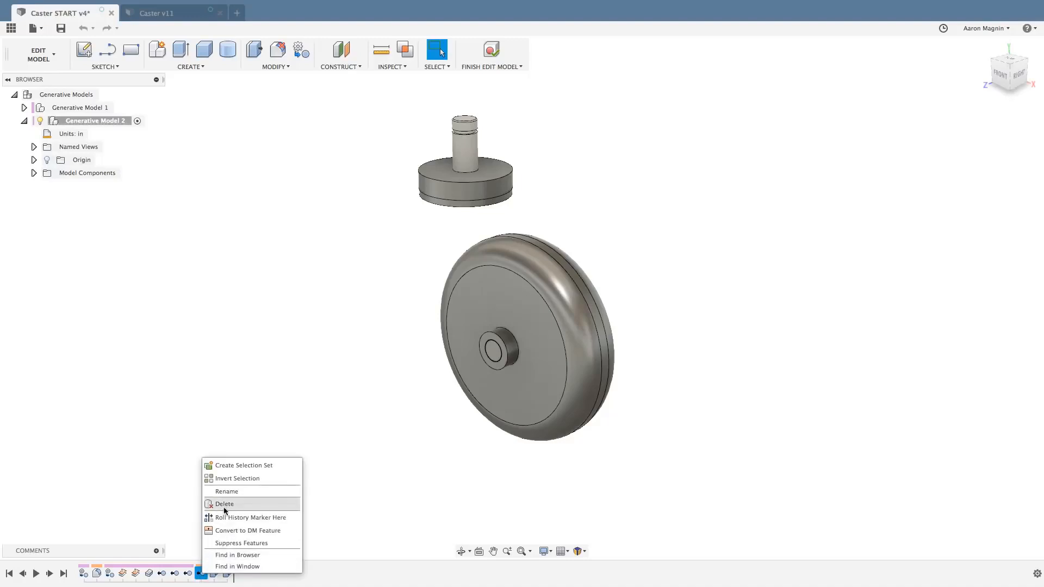
left_click(227, 543)
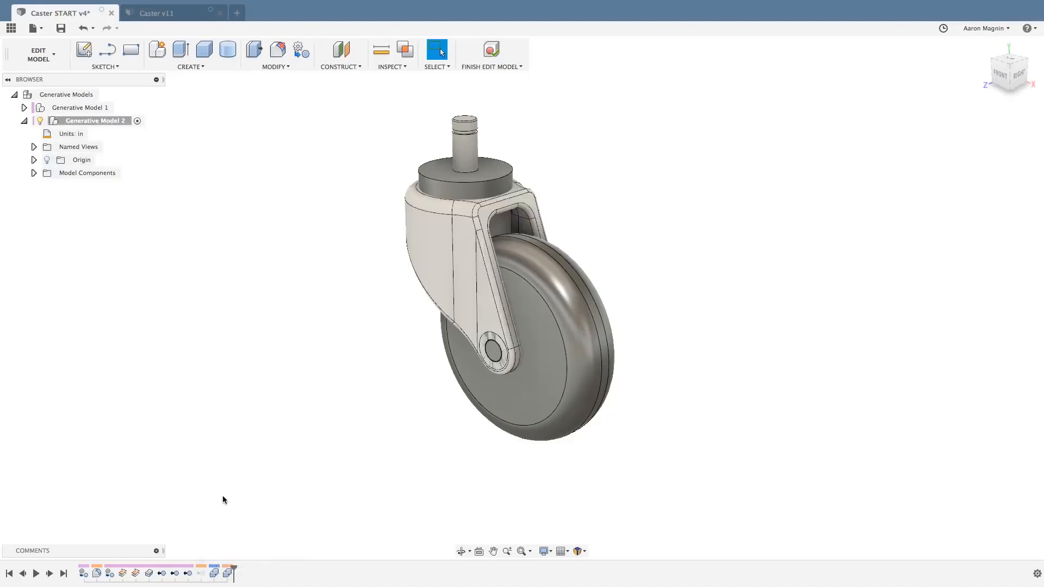
left_click(439, 256)
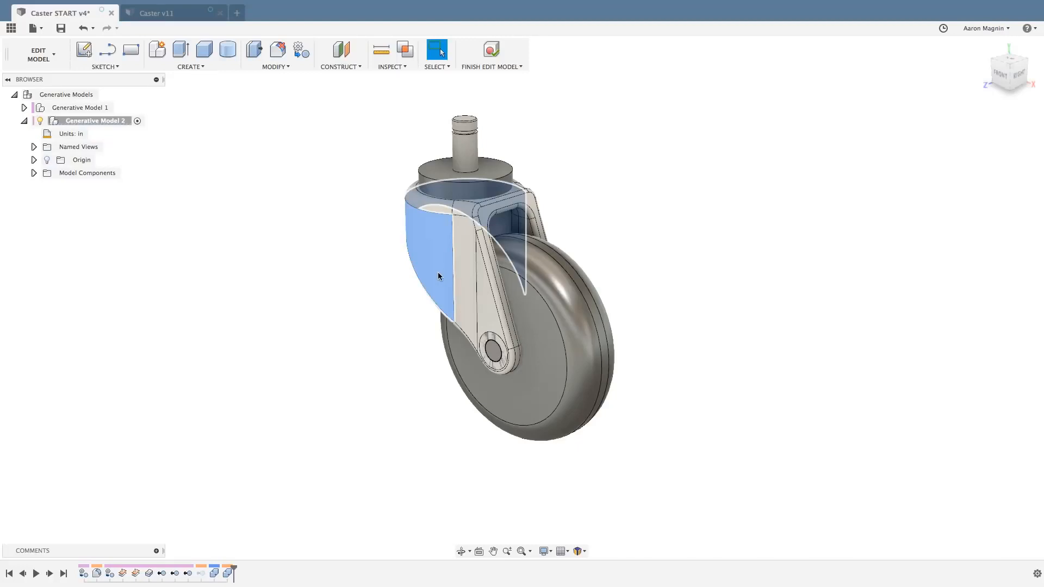
left_click(439, 275)
left_click(491, 50)
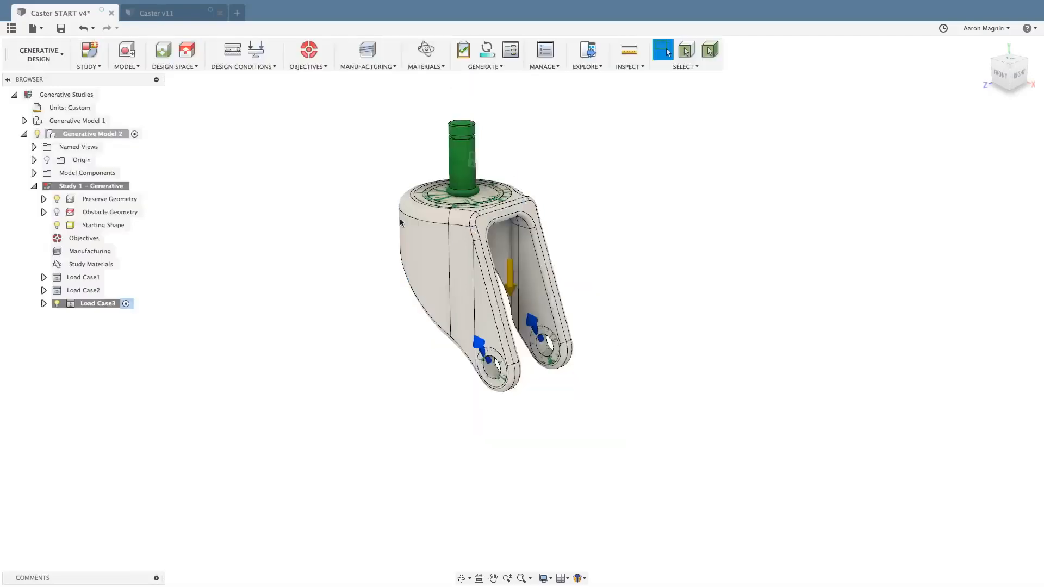
Assign the original fork body as the starting shape of the study in Generative Model 2.
middle_click_drag(337, 278, 389, 352, "shift")
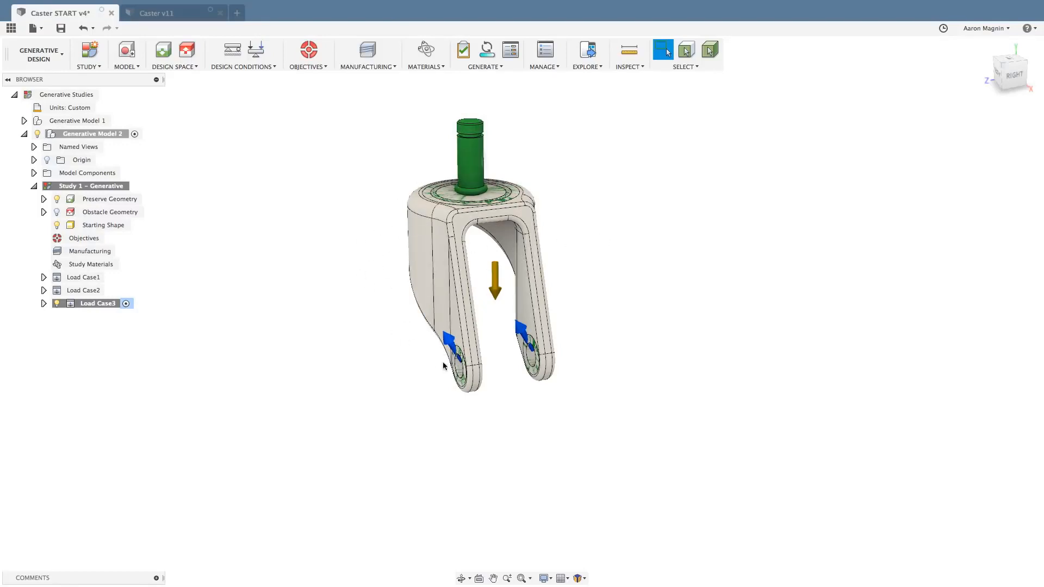
middle_click_drag(350, 345, 378, 353, "shift")
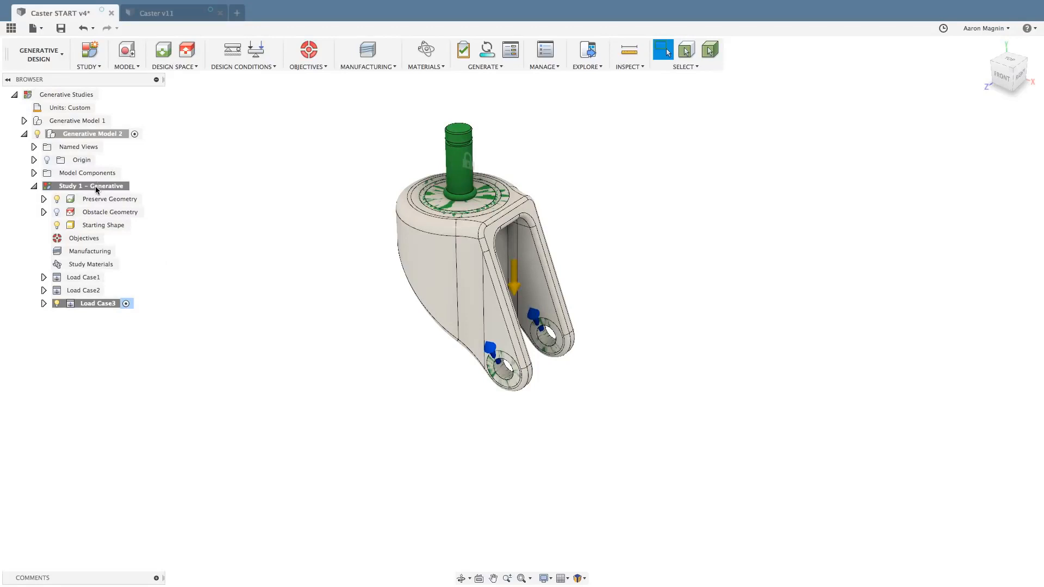
left_click(174, 67)
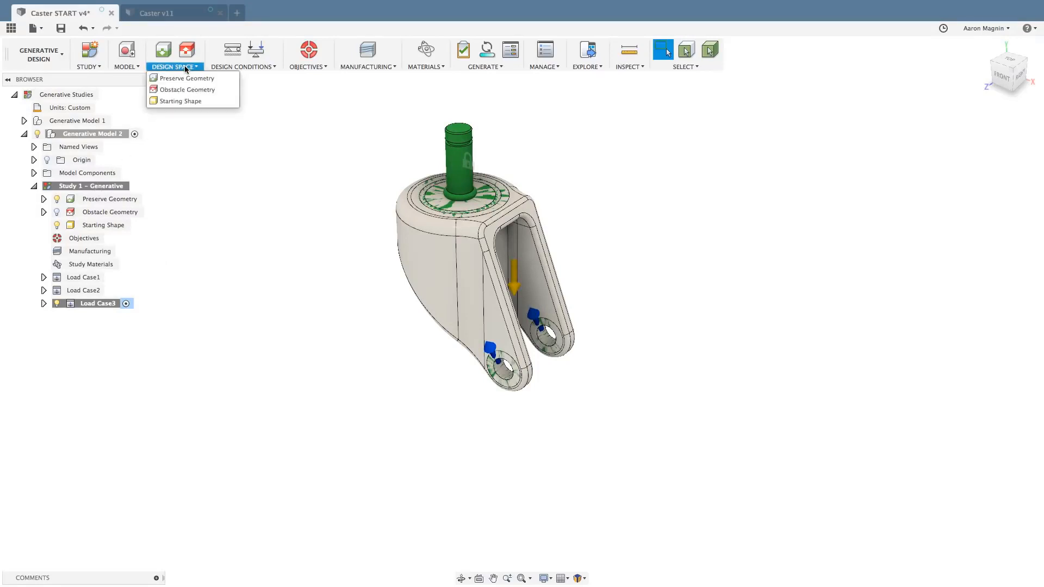
left_click(180, 101)
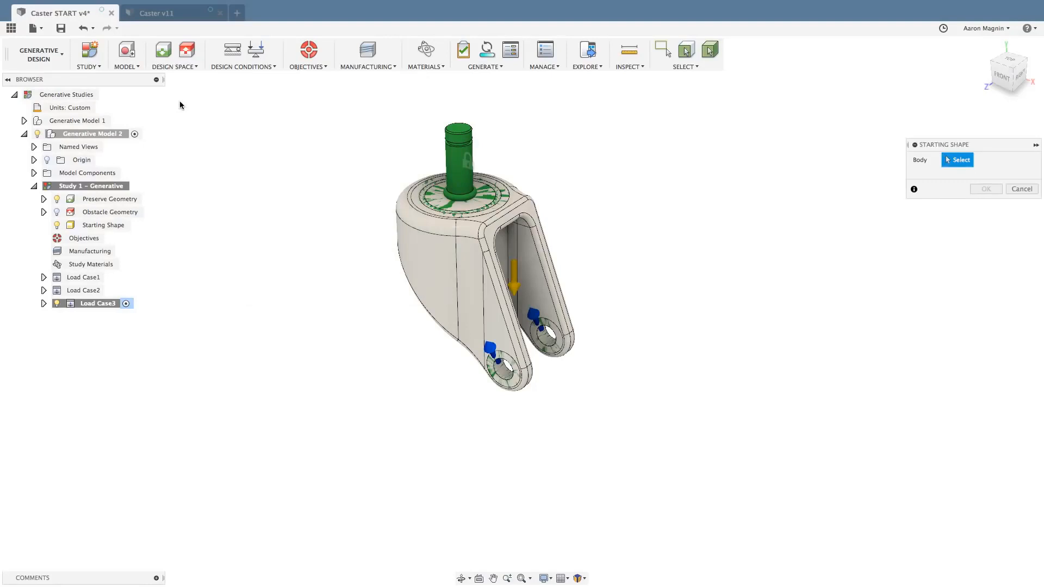
left_click(427, 250)
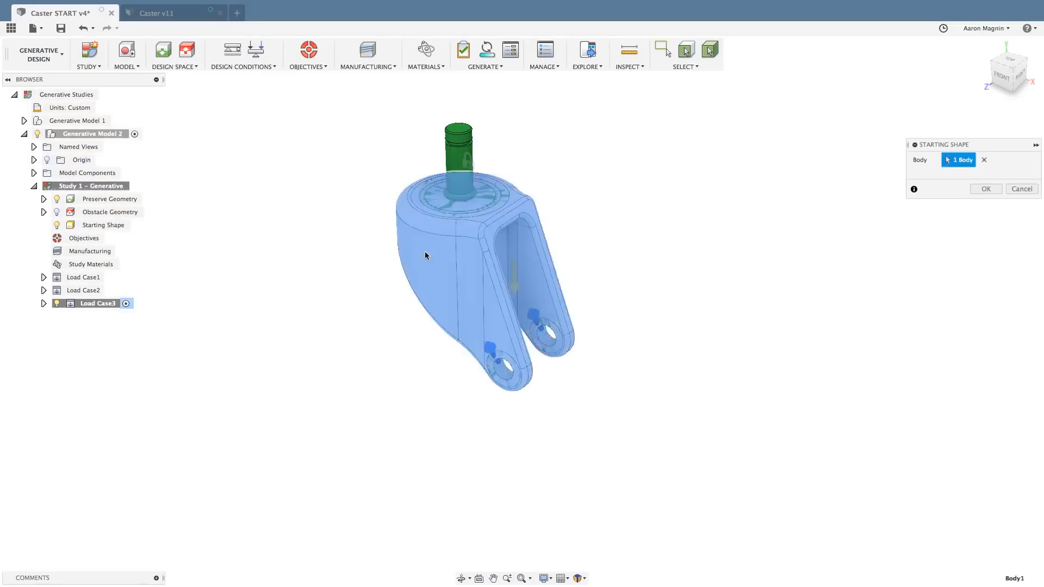
left_click(986, 189)
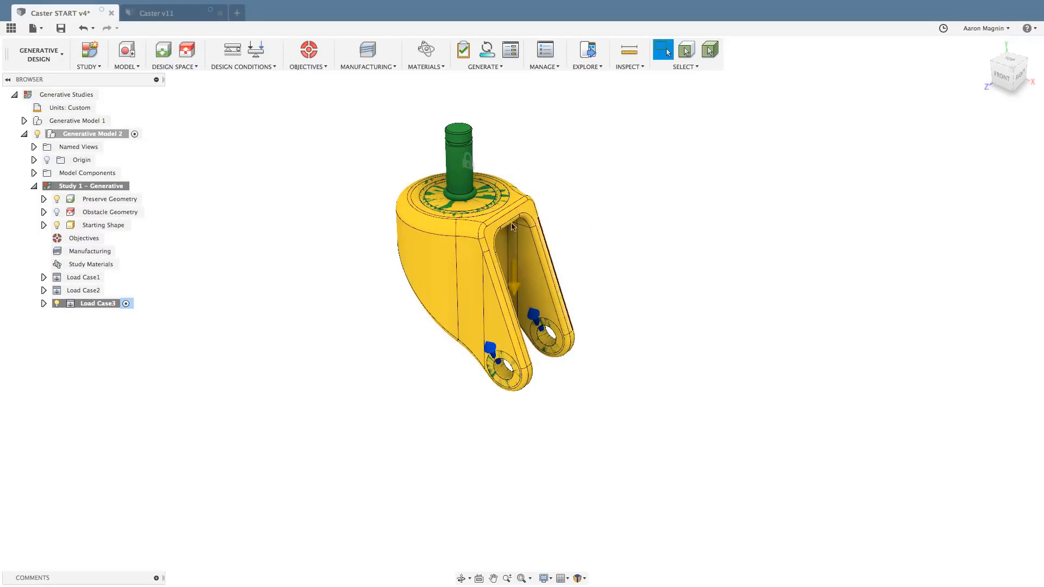
Rename the study under Generative Model 2 to "Study WITH STARTING - Generative".
left_click(85, 189)
left_click(84, 189)
left_click(85, 186)
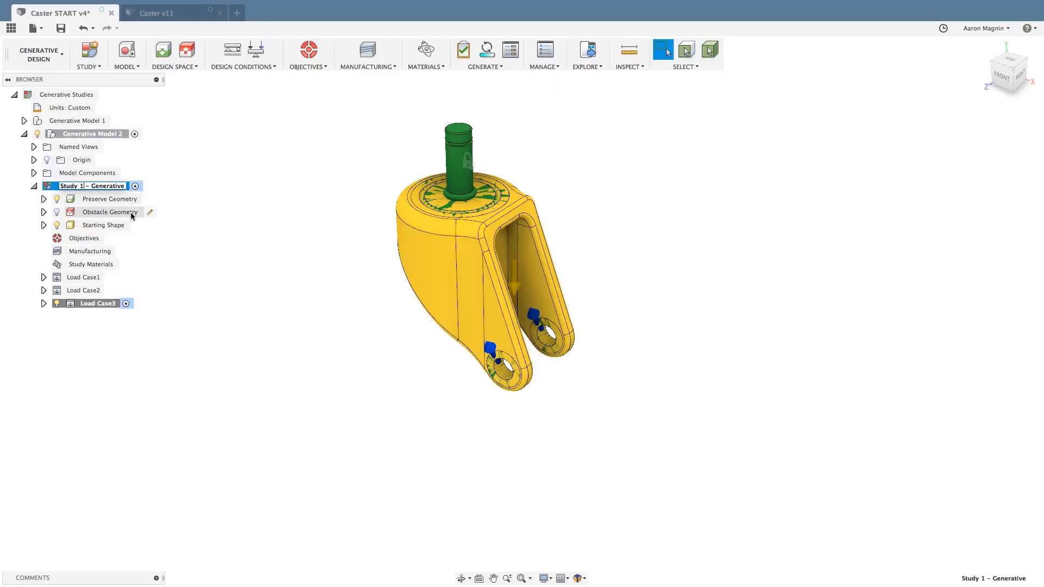
key("BackSpace")
type("WITH STARTING")
key("Return")
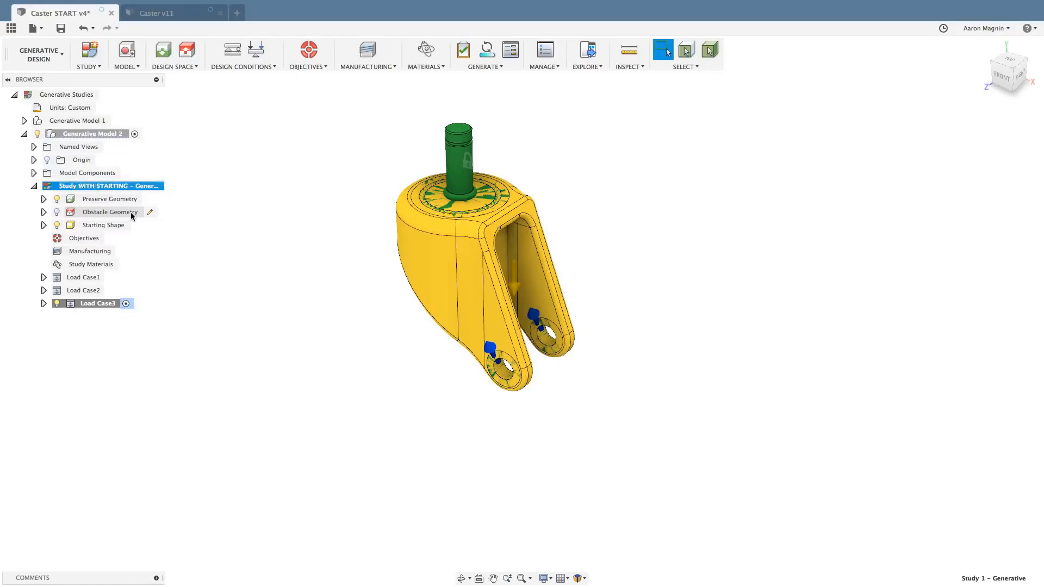
left_click(168, 208)
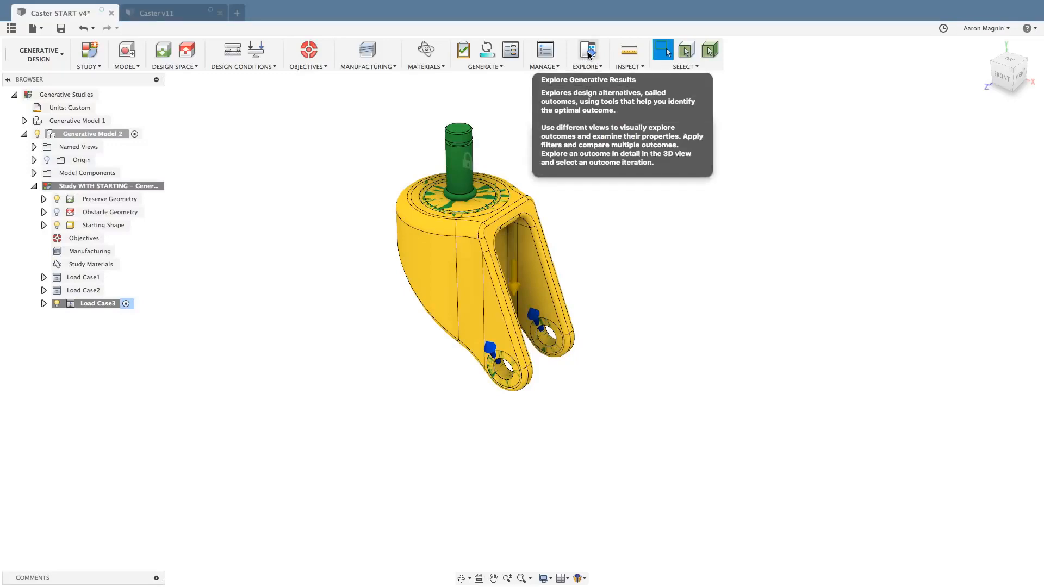
Switch to the Caster v11 outcomes and show only those with the Unrestricted manufacturing method.
left_click(169, 13)
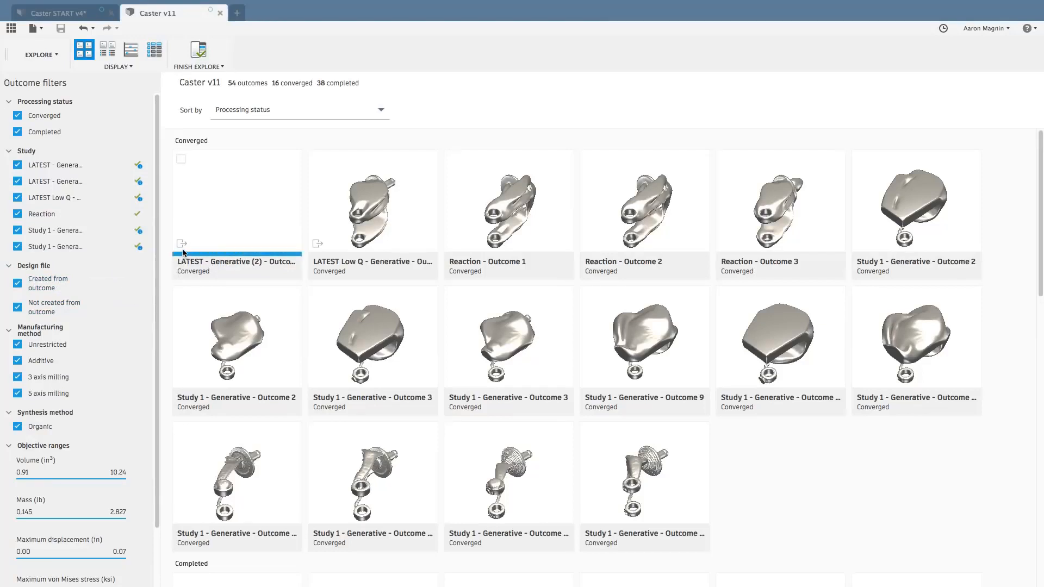
mouse_move(181, 246)
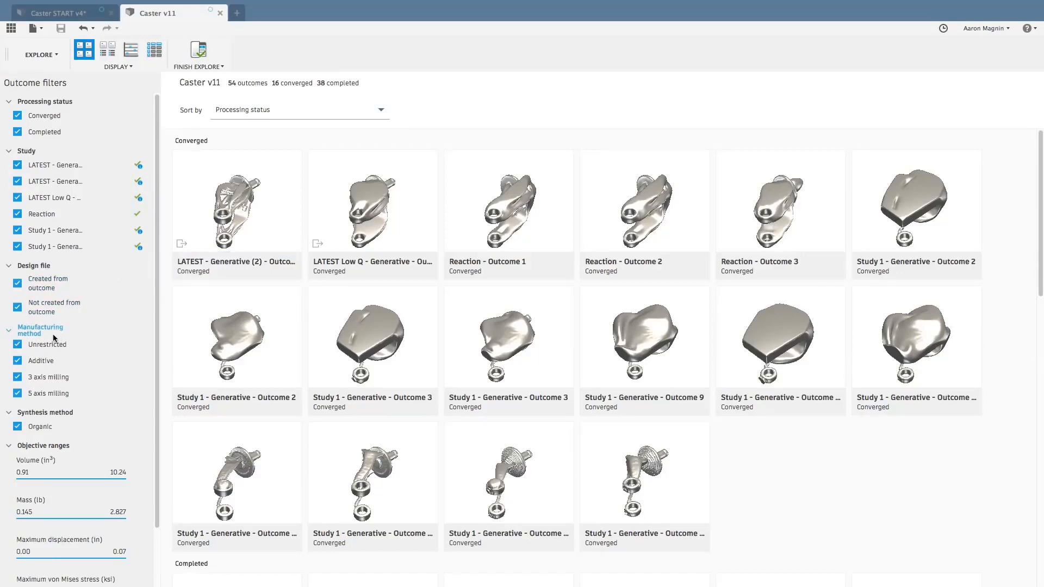
left_click(100, 343)
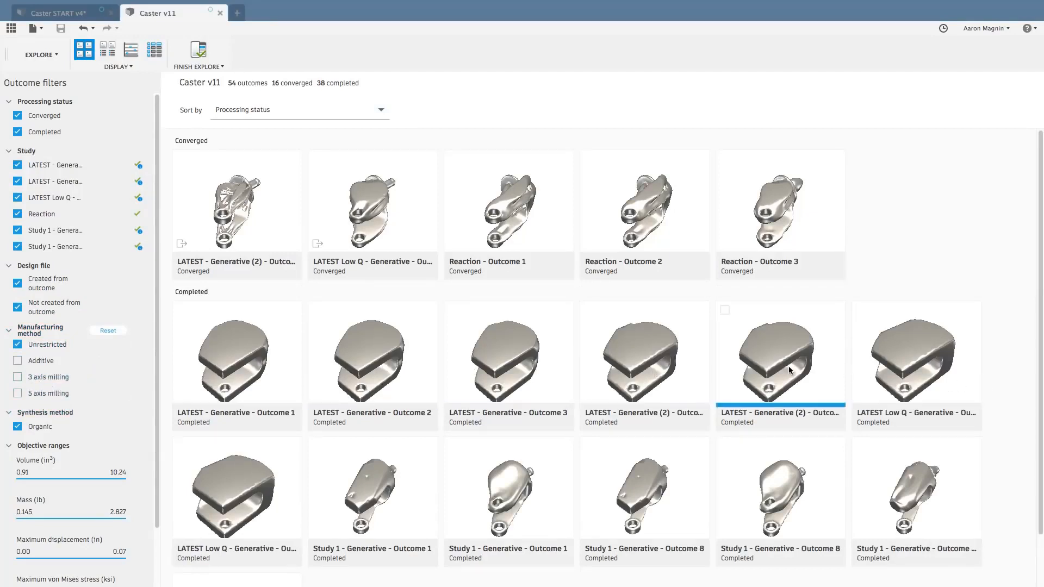
mouse_move(789, 370)
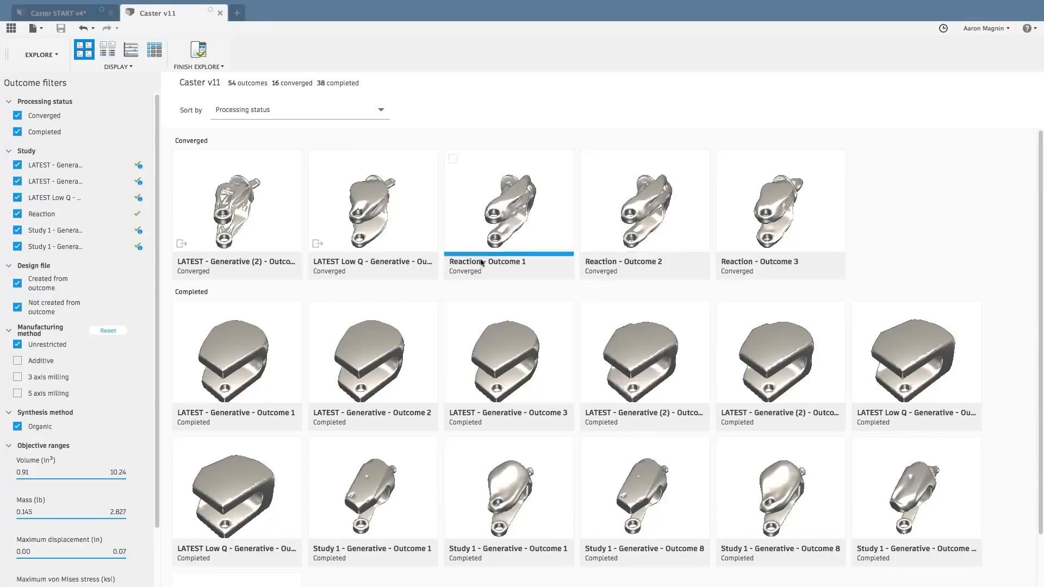
Review the criteria available for sorting the outcomes, keeping Processing status as the sort order.
left_click(347, 111)
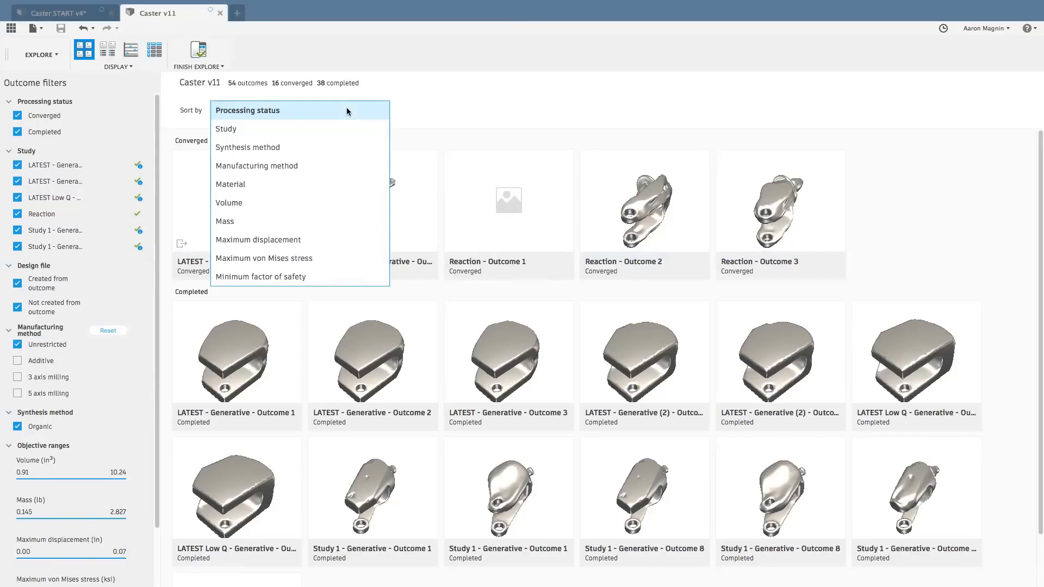
left_click(347, 110)
left_click(333, 112)
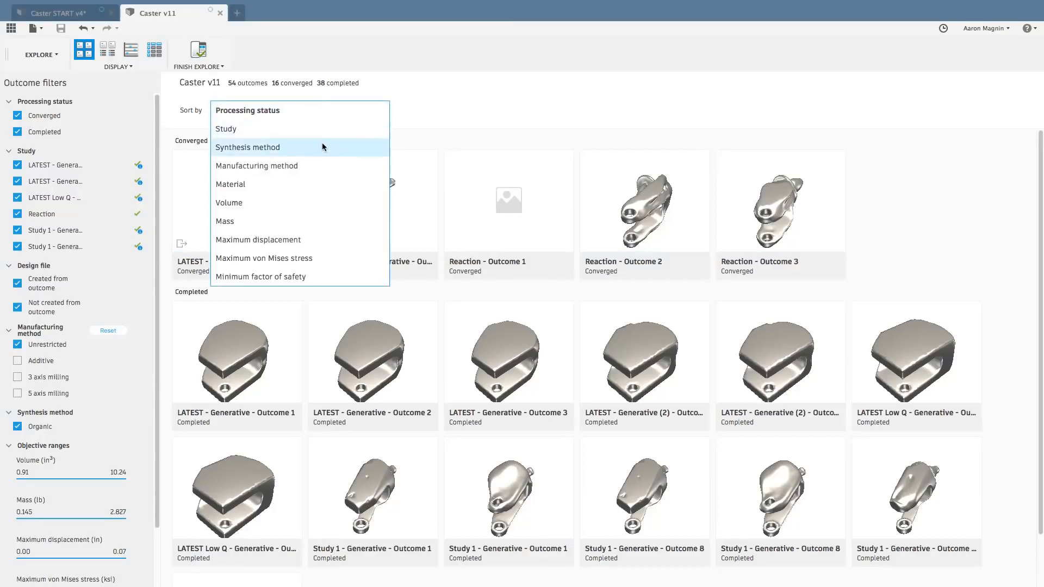
left_click(467, 107)
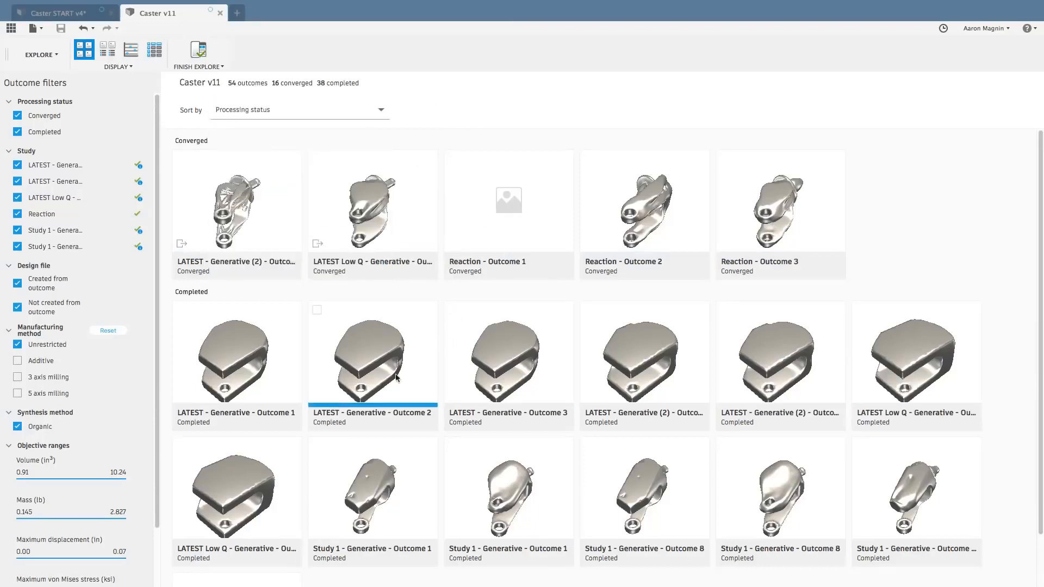
mouse_move(361, 373)
Reset the manufacturing method filter and limit the outcomes to a maximum mass of 1.871 lb.
left_click(108, 331)
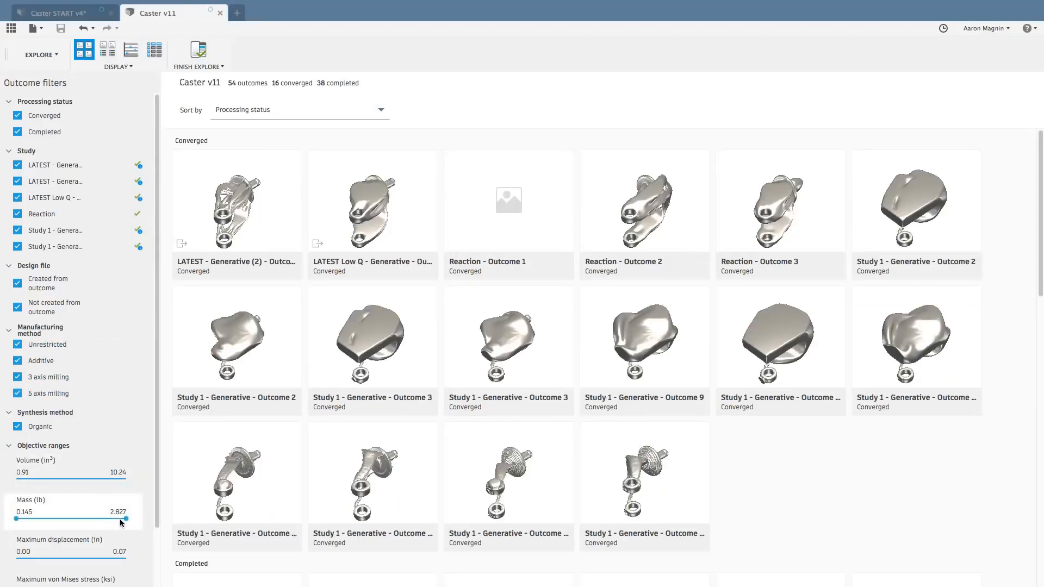
scroll(117, 511, "down", 3)
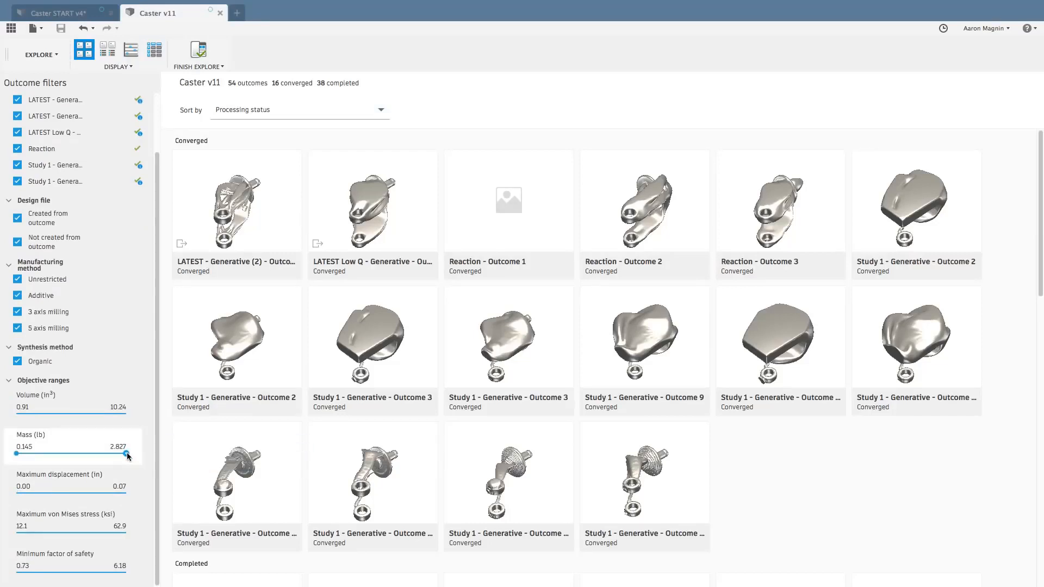
left_click_drag(126, 452, 87, 456)
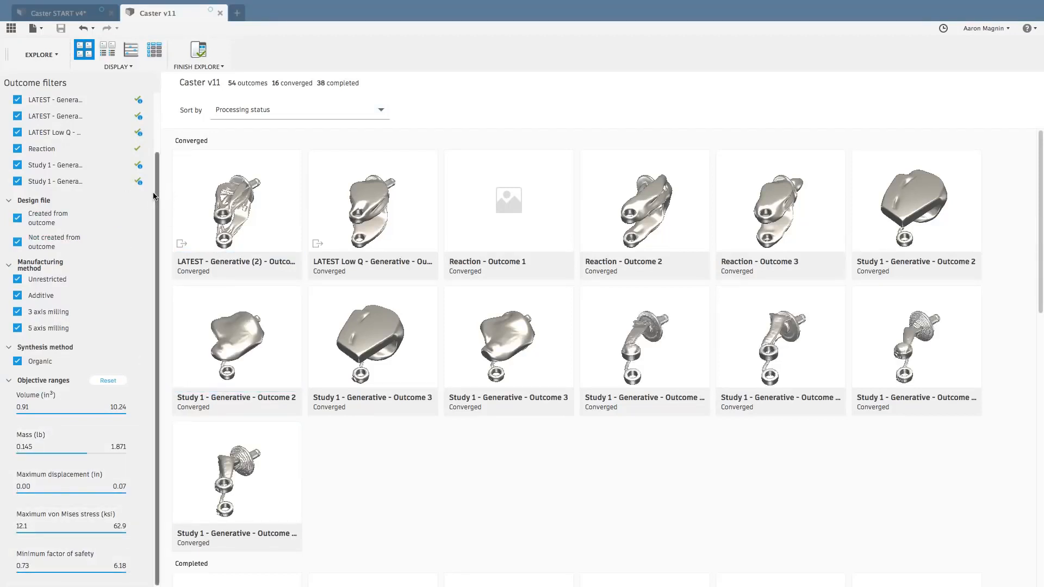
Review the outcomes with their individual properties, and as a table sorted by volume.
left_click(107, 51)
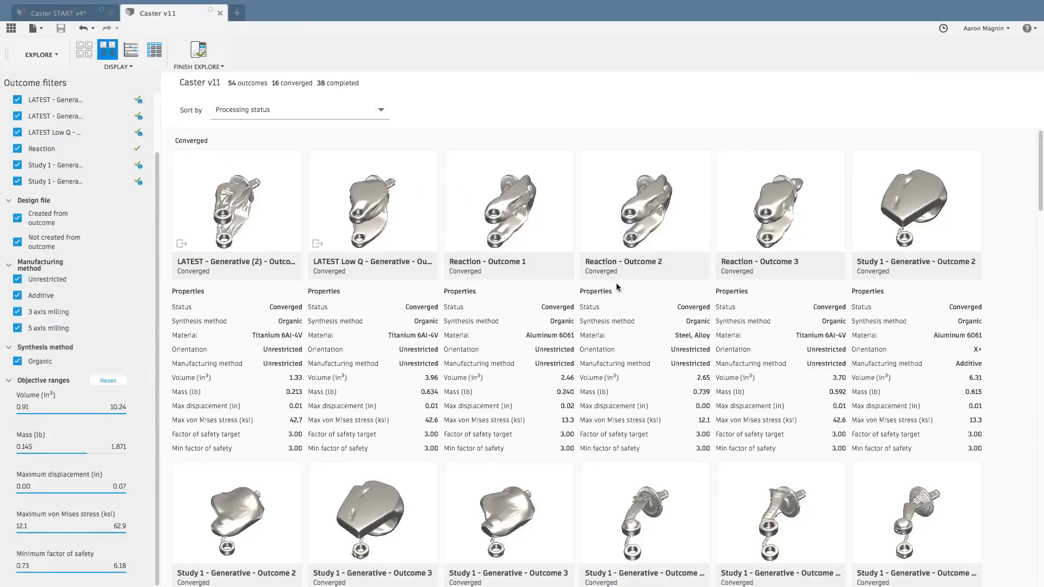
scroll(621, 304, "down", 3)
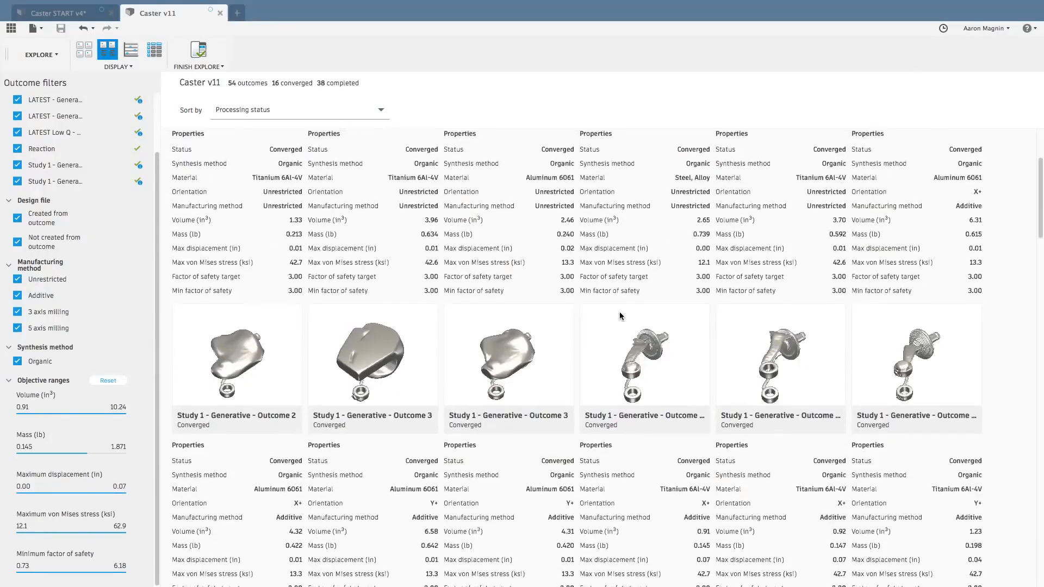
scroll(619, 311, "up", 3)
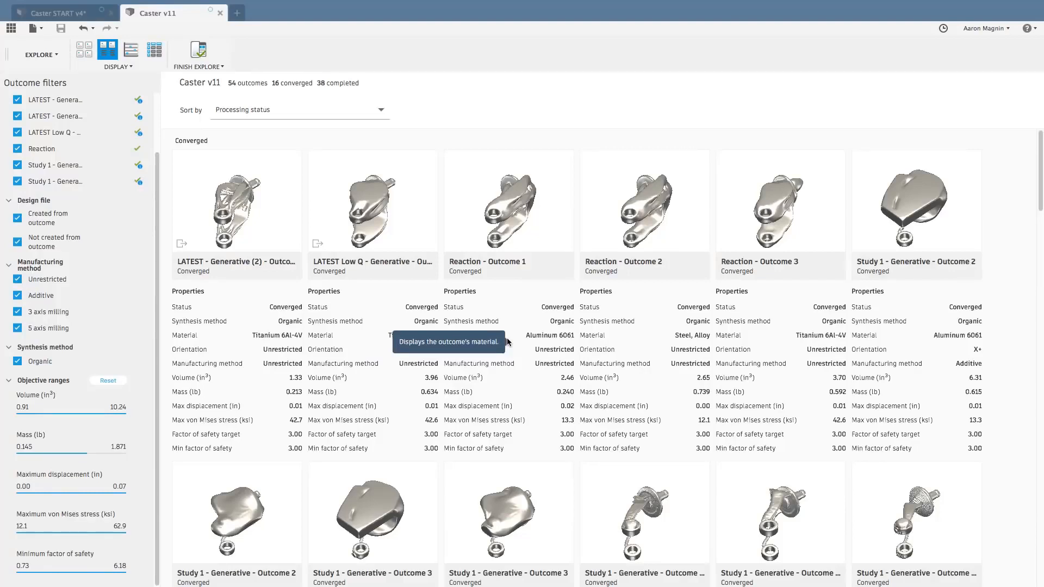
left_click(153, 51)
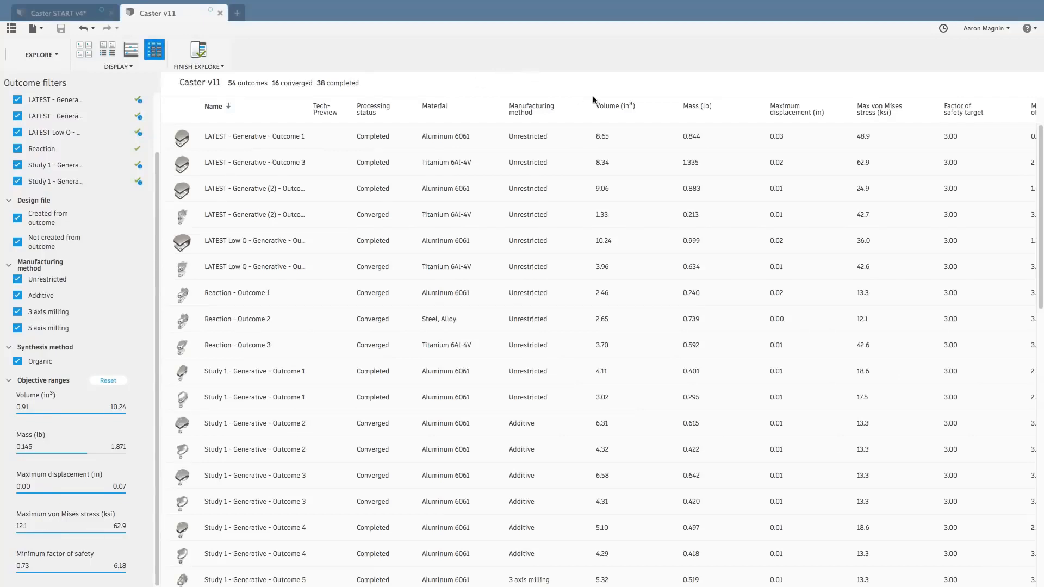
left_click(609, 107)
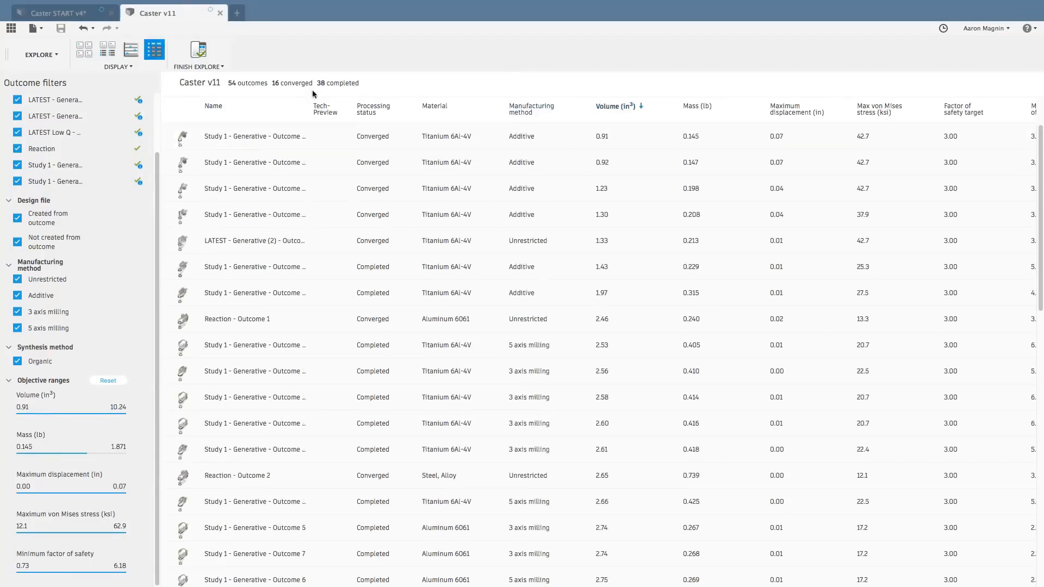
Plot the outcomes by minimum factor of safety against mass and inspect the properties of individual titanium and steel points.
left_click(135, 54)
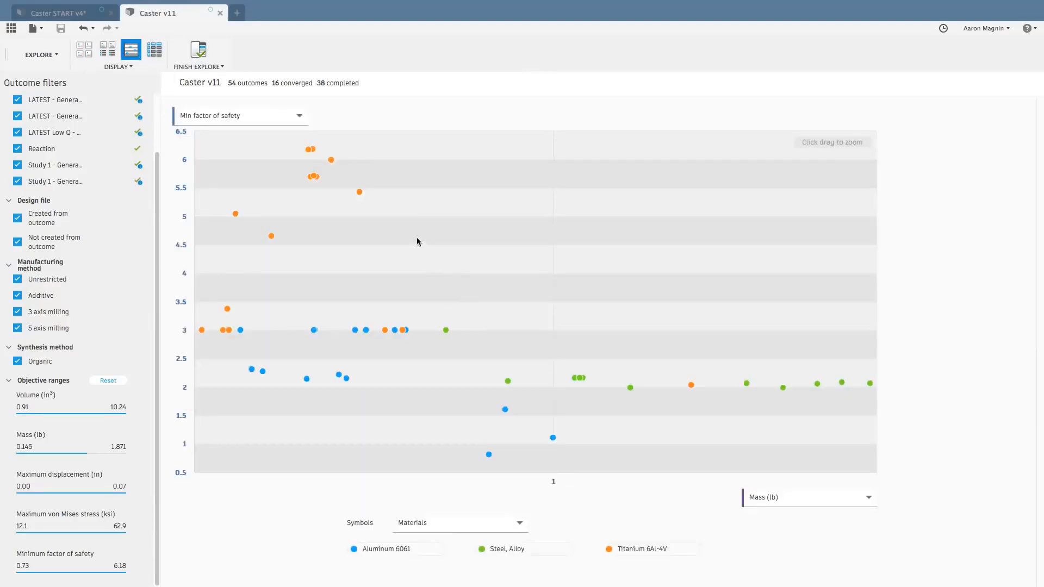
mouse_move(360, 193)
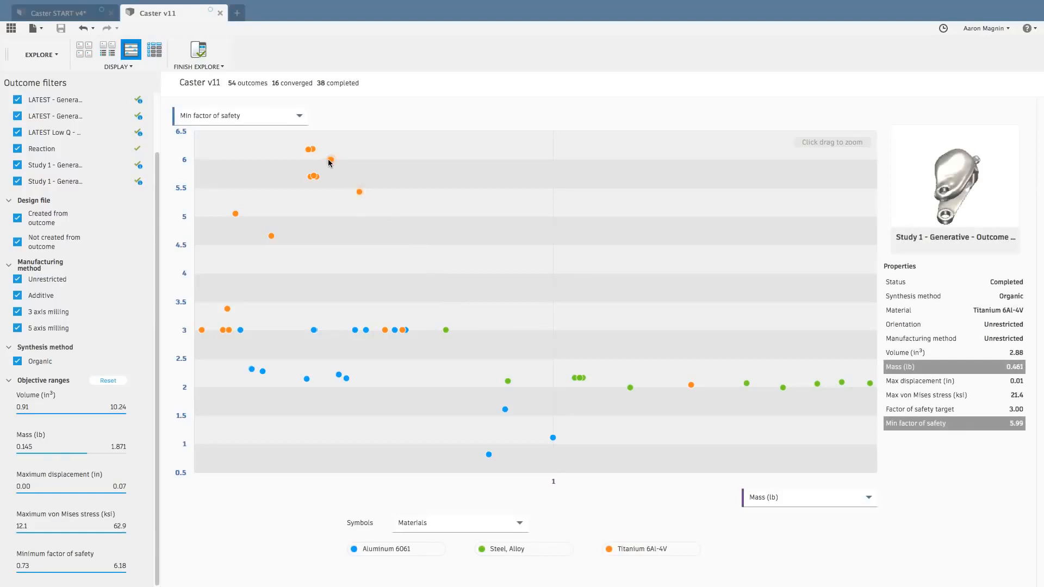
left_click(271, 236)
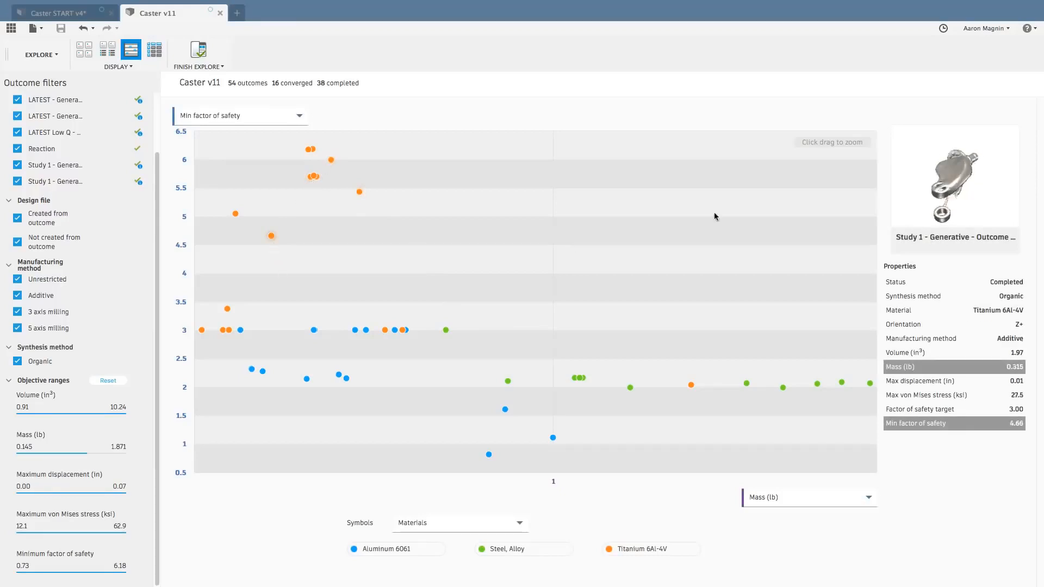
left_click(746, 384)
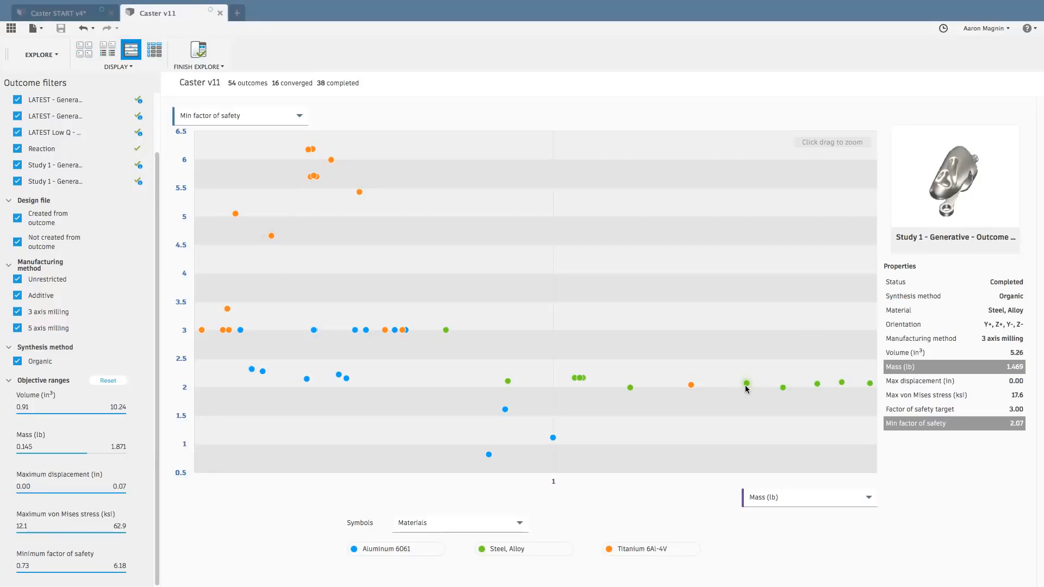
left_click(747, 384)
Zoom the scatter plot into the low-mass region with a safety factor of about 1.75 to 4, and restore the full plot.
left_click_drag(745, 387, 717, 356)
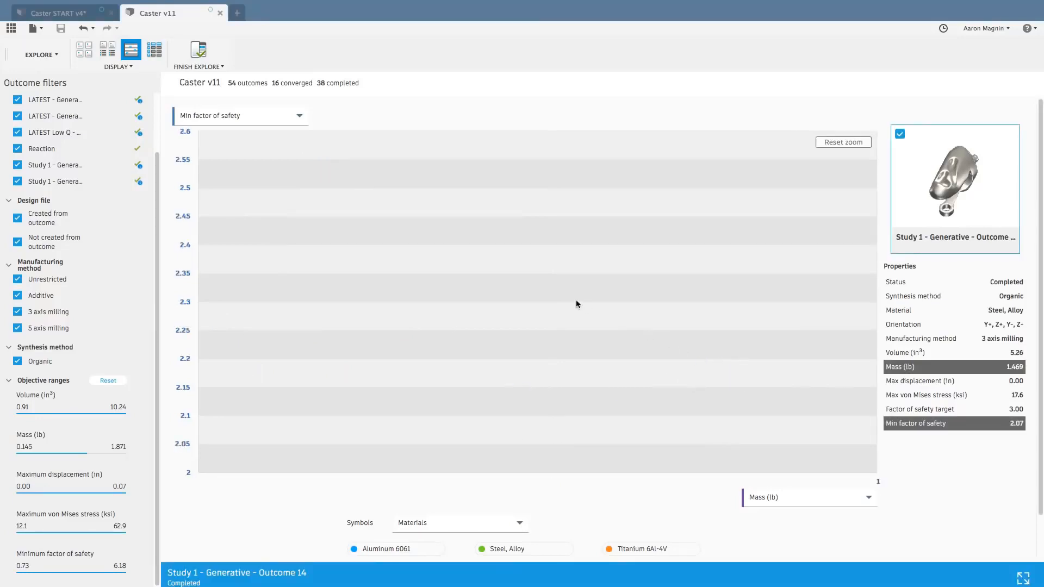
left_click(843, 142)
left_click_drag(432, 287, 198, 402)
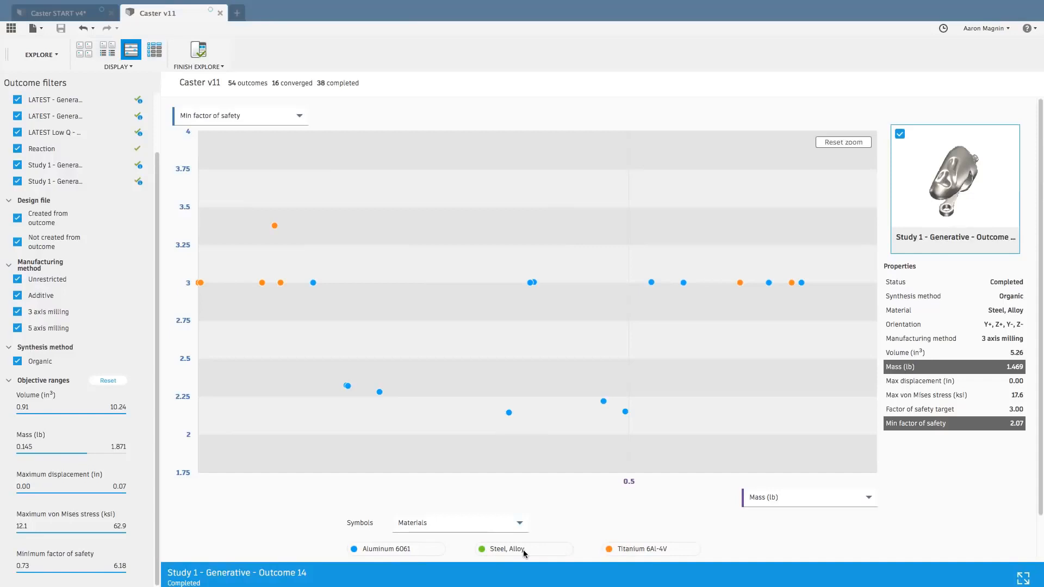
left_click(856, 140)
left_click(261, 370, "super")
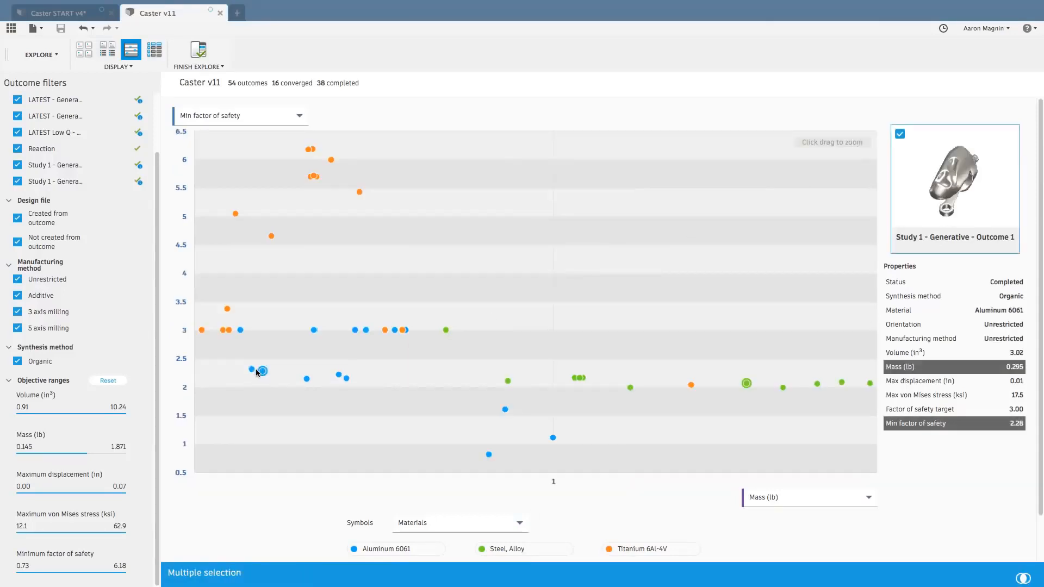
left_click(251, 369, "super")
left_click(241, 330, "super")
left_click(229, 329, "super")
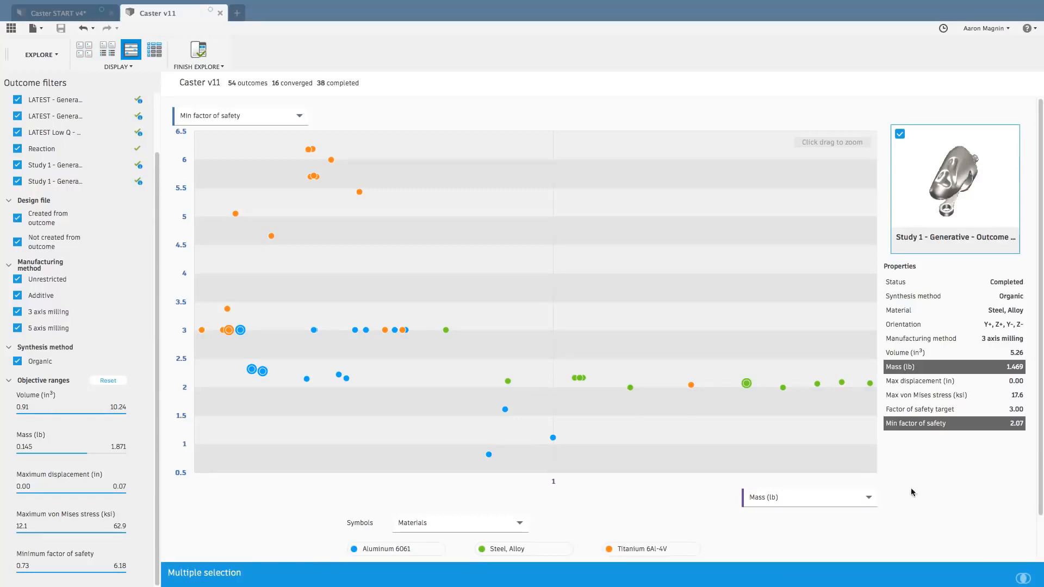
Compare Study 1's unrestricted aluminum Outcome 1 with 5 axis milling Outcome 6 side by side, viewing both from several angles.
left_click(255, 371)
left_click(253, 370, "ctrl")
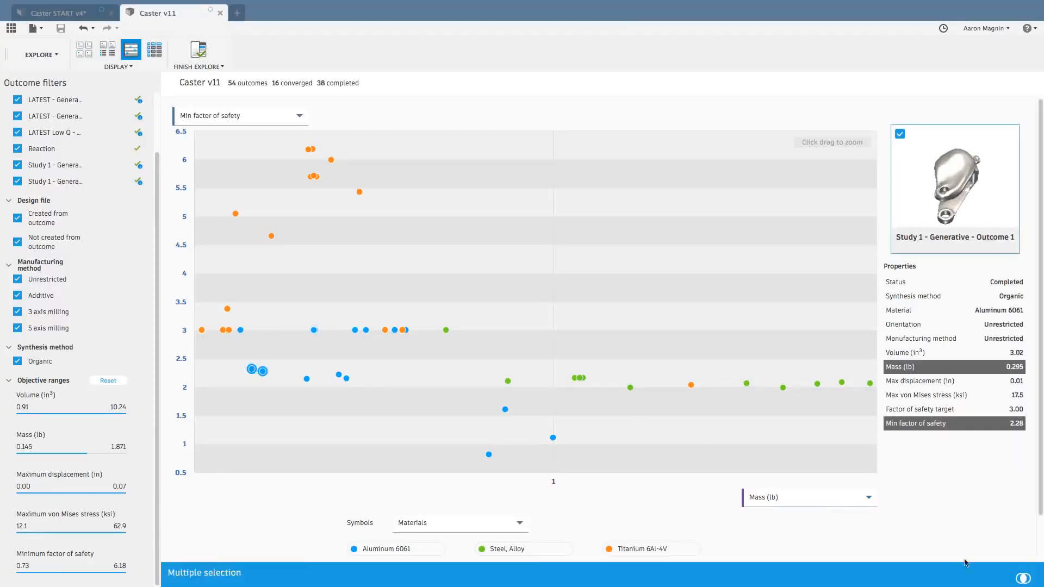
left_click(1028, 580)
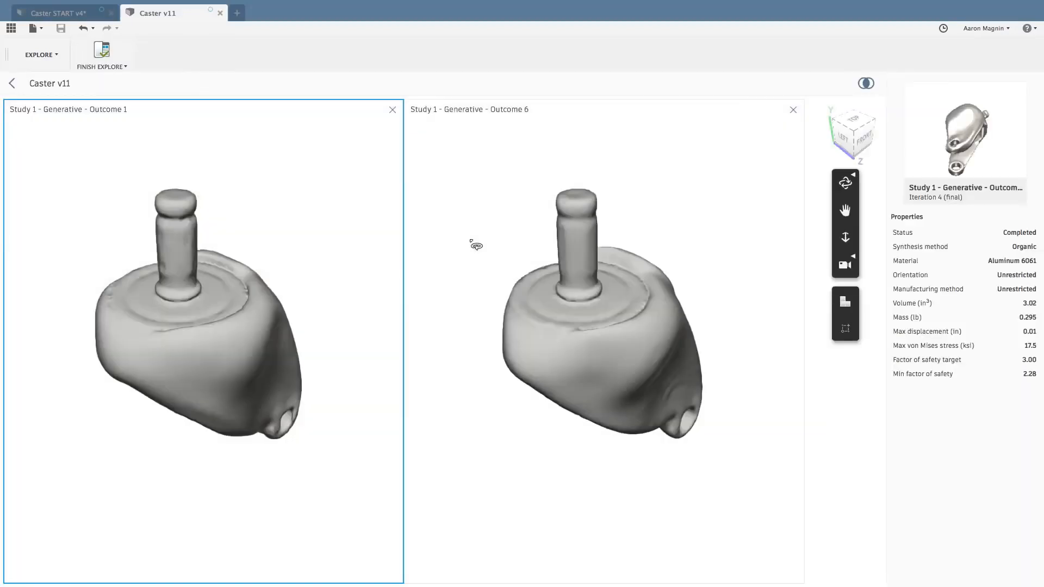
left_click(476, 245)
left_click_drag(475, 245, 982, 409)
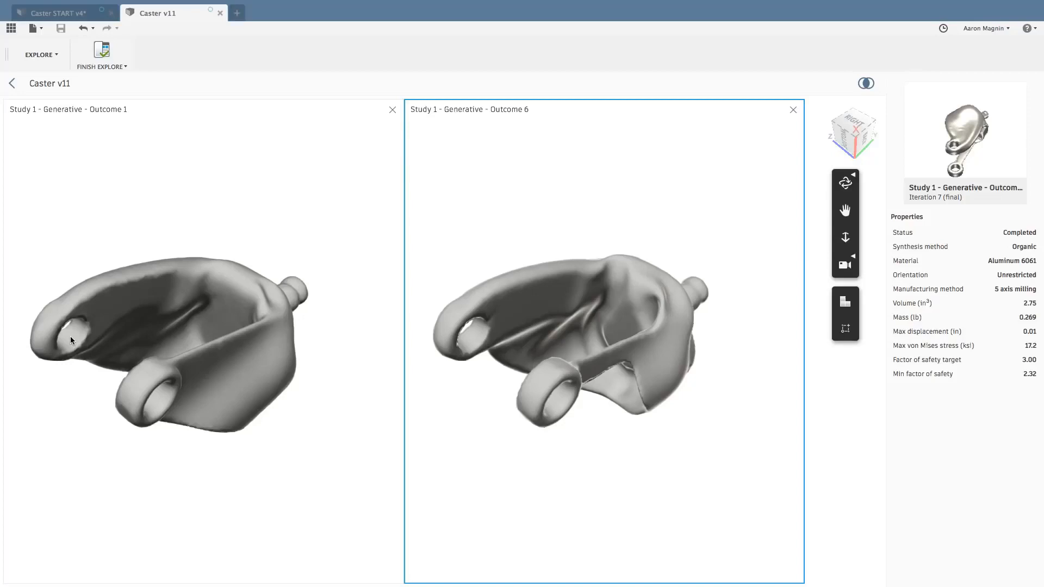
middle_click_drag(404, 250, 530, 377, "shift")
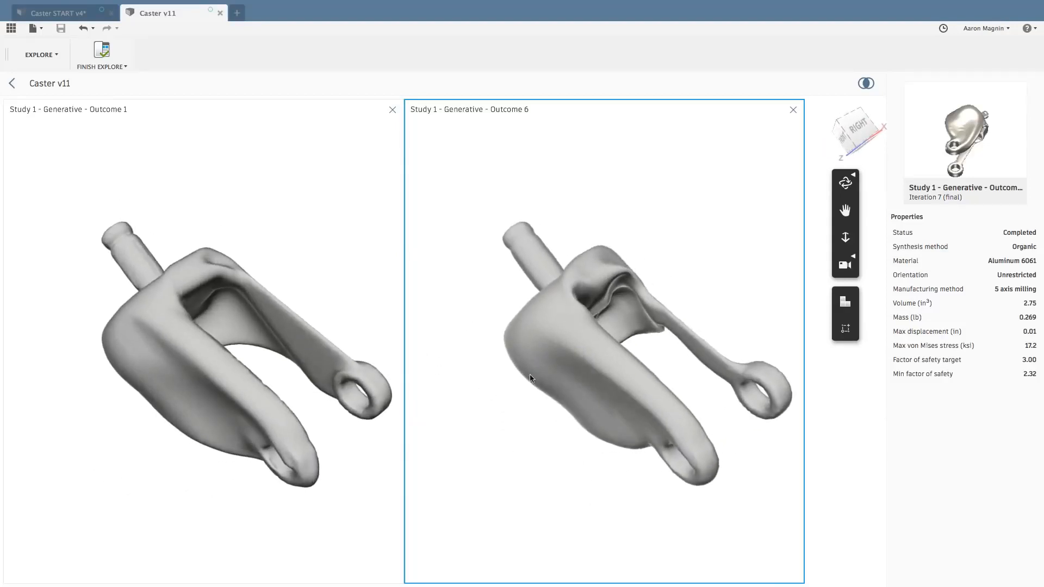
Show the stress colouring plus the preserve and obstacle geometry on both compared outcomes and examine them from different angles.
left_click(844, 302)
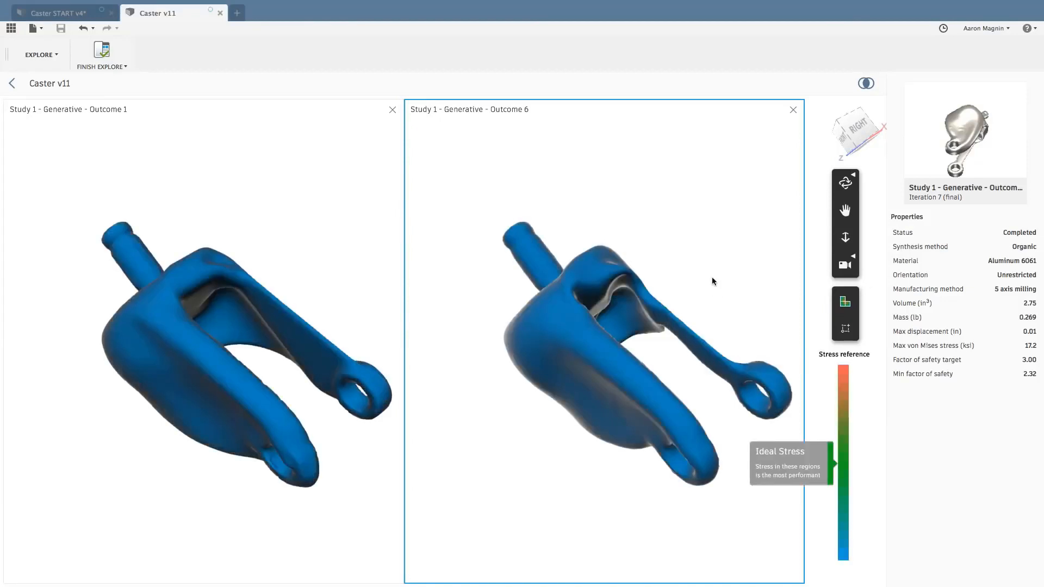
middle_click_drag(695, 289, 904, 368, "shift")
middle_click_drag(577, 337, 629, 299, "shift")
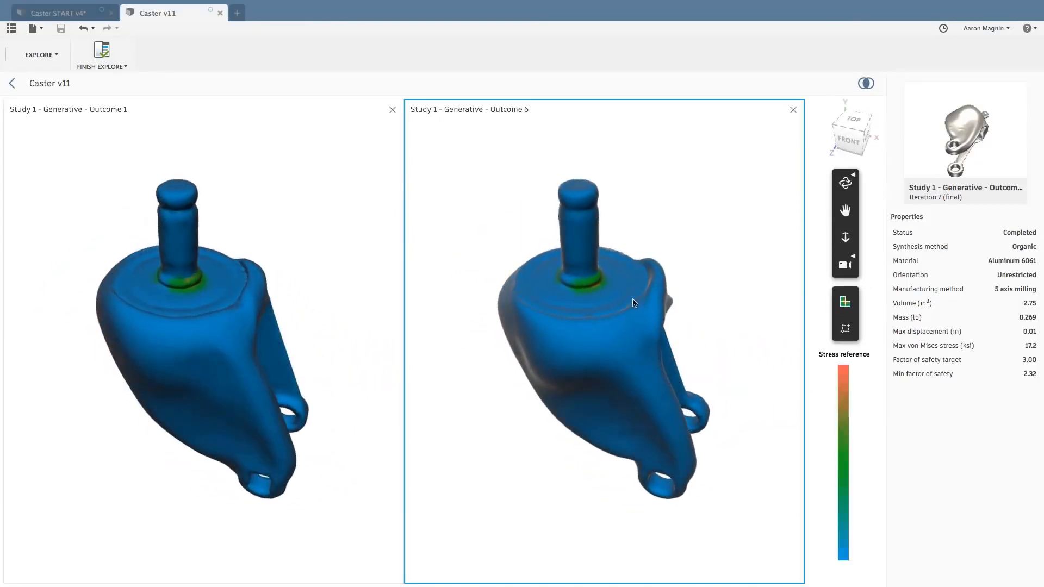
left_click(846, 329)
middle_click_drag(694, 367, 577, 176, "shift")
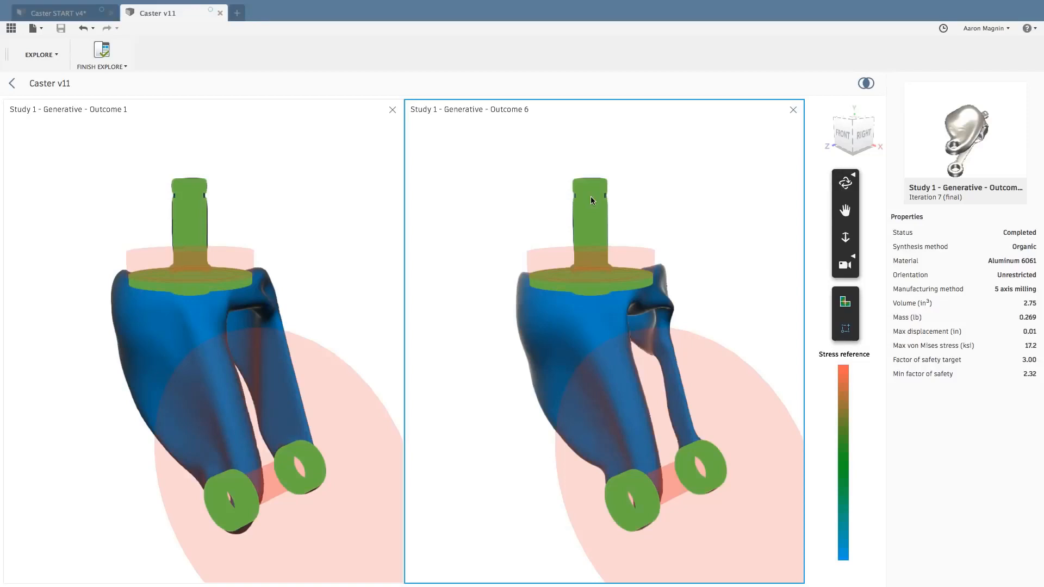
Leave the comparison and display all outcomes as thumbnails, keeping LATEST - Generative (2) deselected.
left_click(11, 83)
left_click(84, 49)
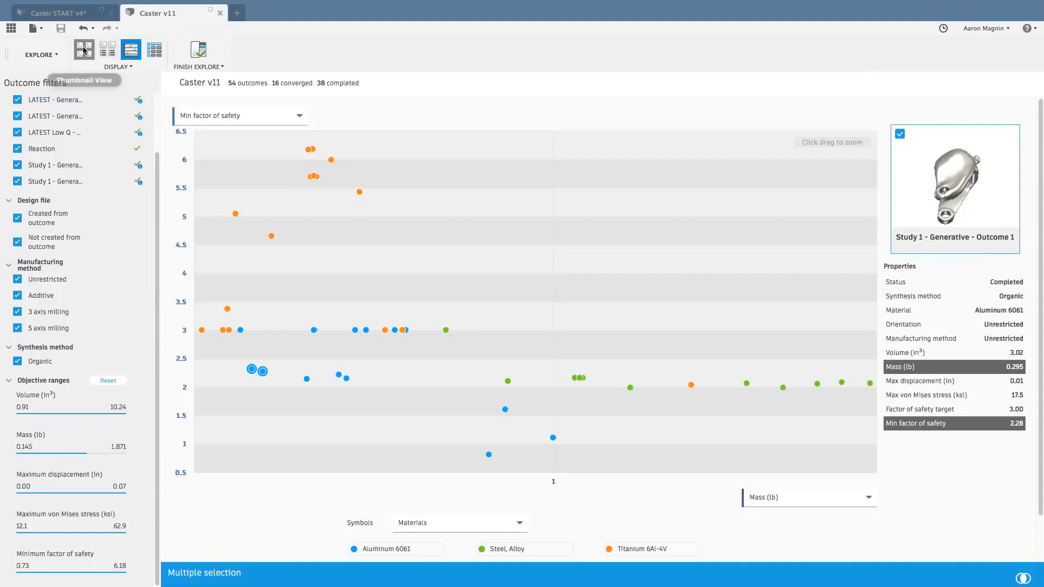
scroll(298, 282, "up", 3)
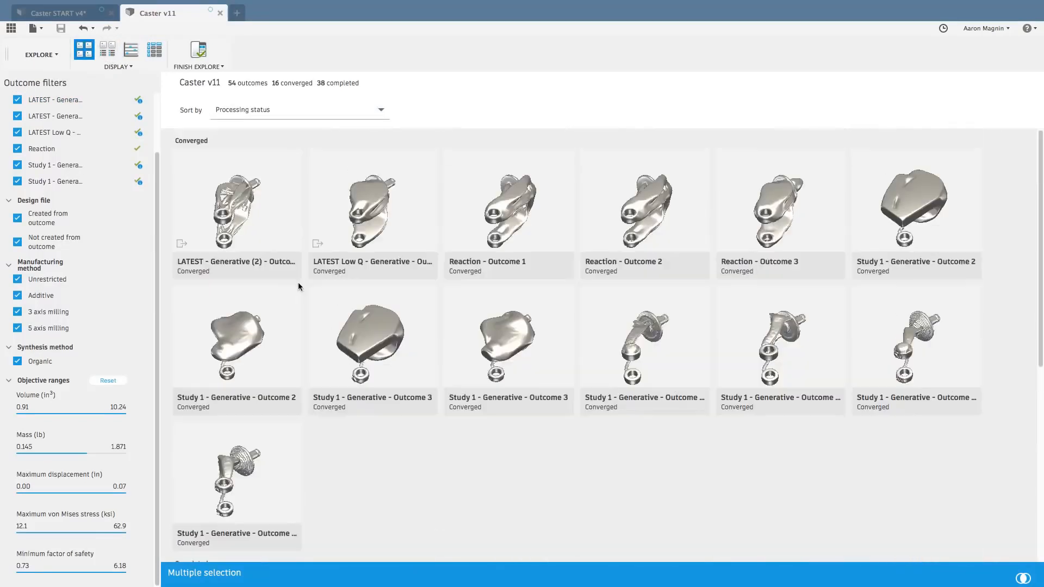
left_click(234, 209)
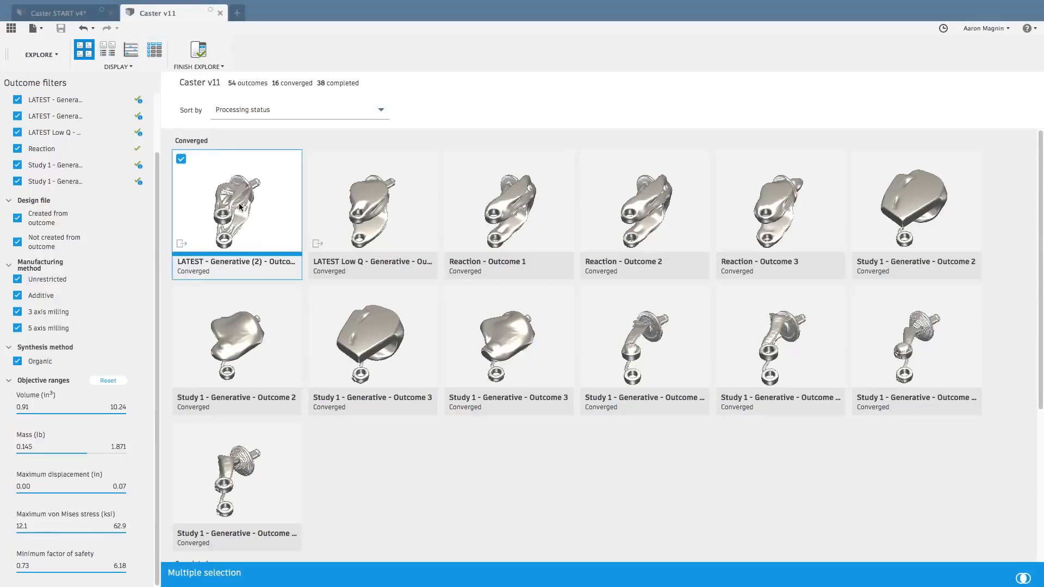
left_click(181, 159)
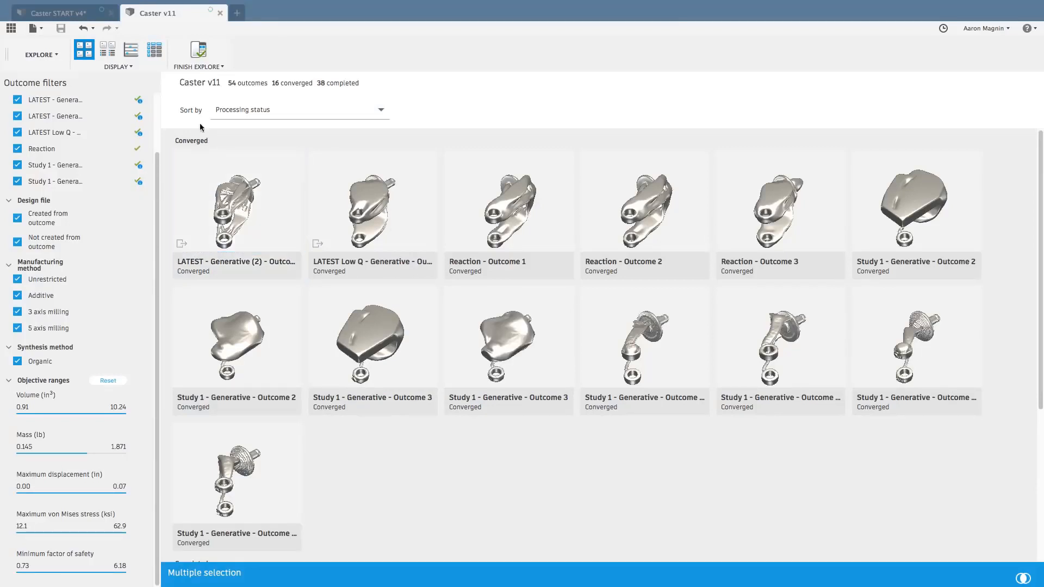
scroll(348, 338, "down", 10)
scroll(348, 335, "up", 1)
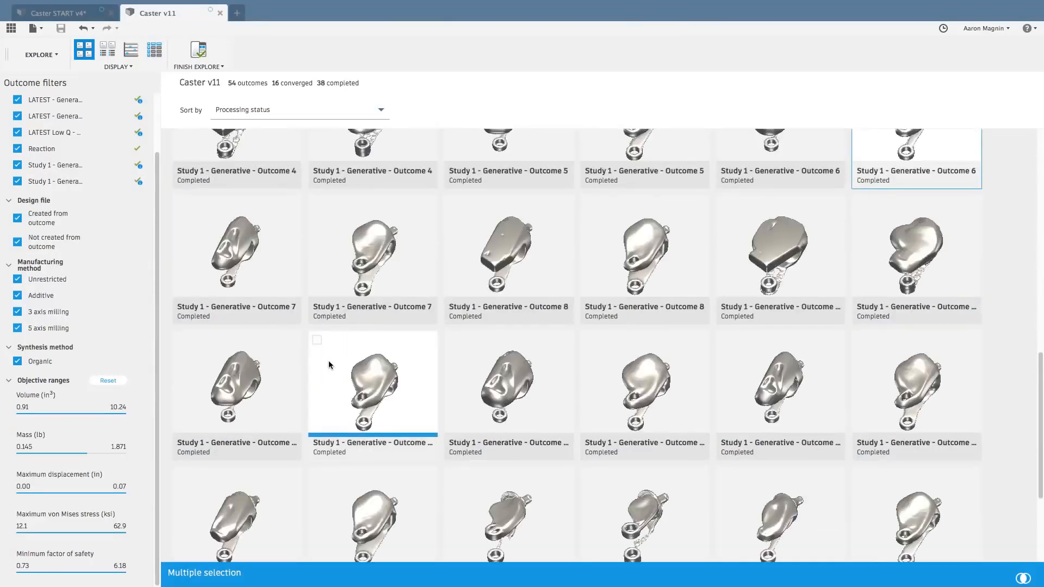
Reset the objective ranges and deselect the two compared Study 1 outcomes, Outcome 1 and Outcome 6.
left_click(105, 379)
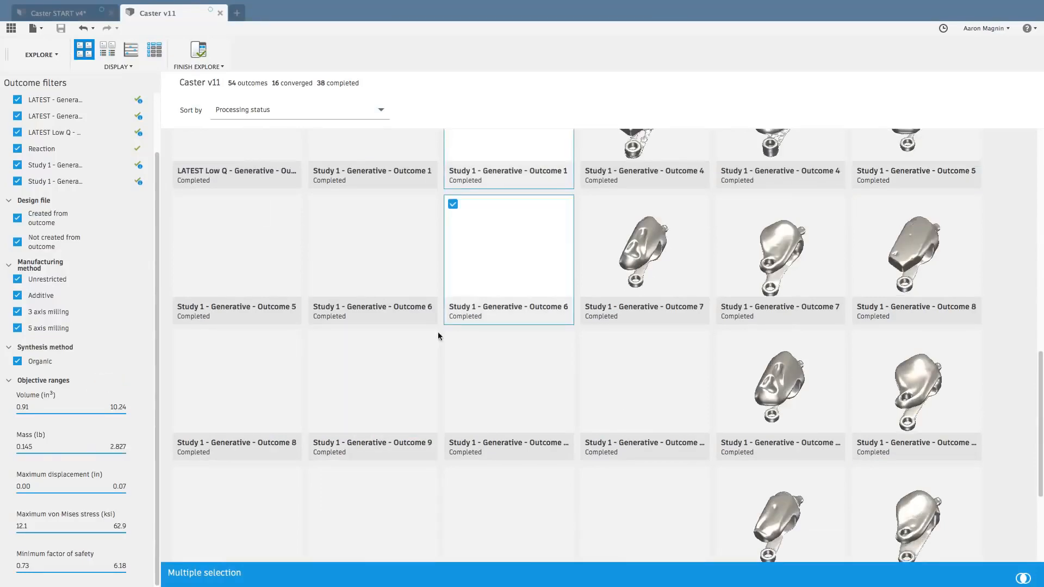
scroll(440, 335, "up", 10)
scroll(444, 339, "down", 10)
left_click(468, 197)
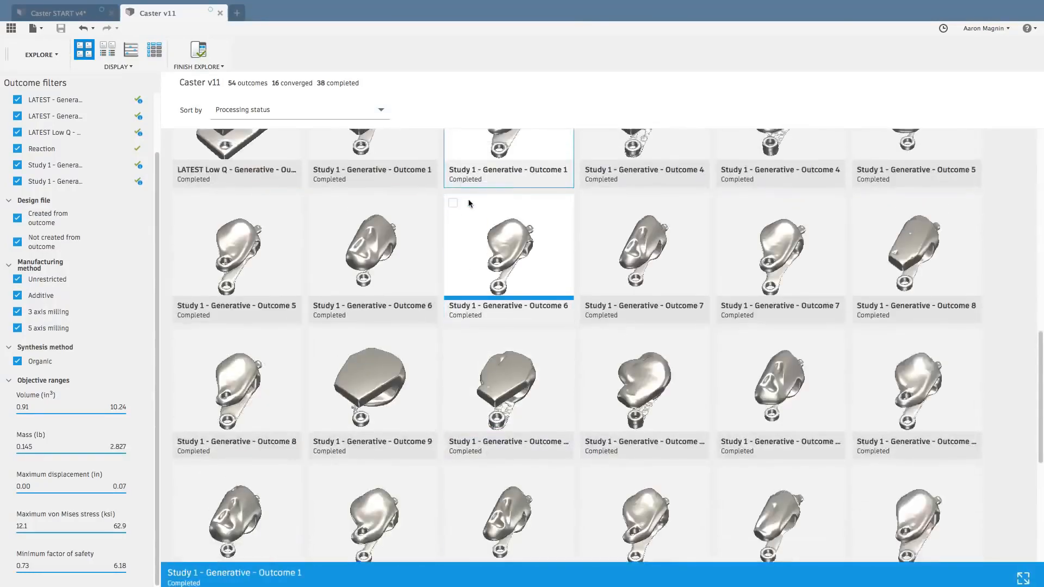
left_click(453, 197)
Open the converged outcome LATEST - Generative (2) - Outcome 3 in the 3D view and look at it from behind.
scroll(424, 224, "up", 10)
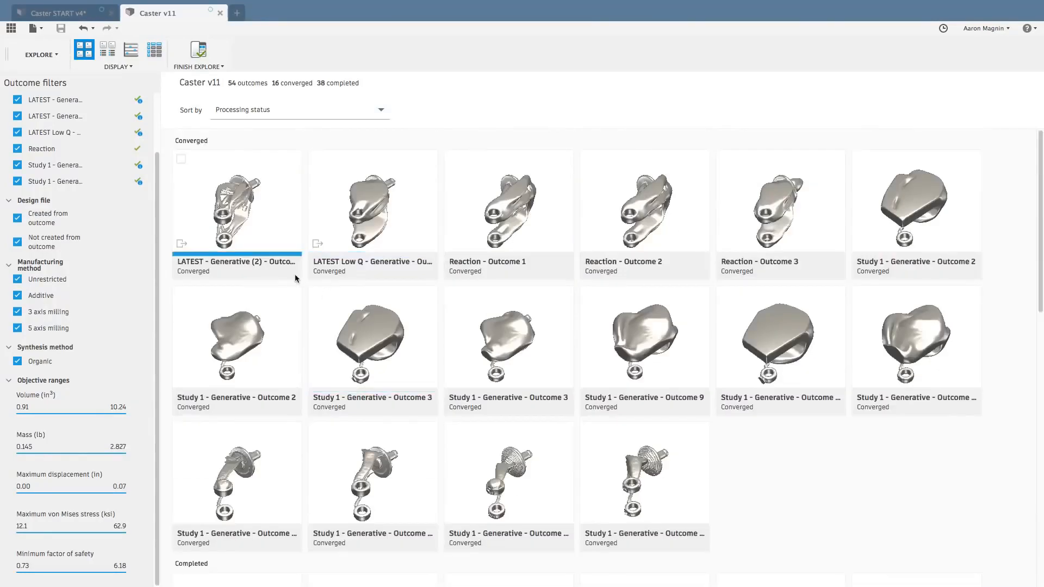
double_click(255, 210)
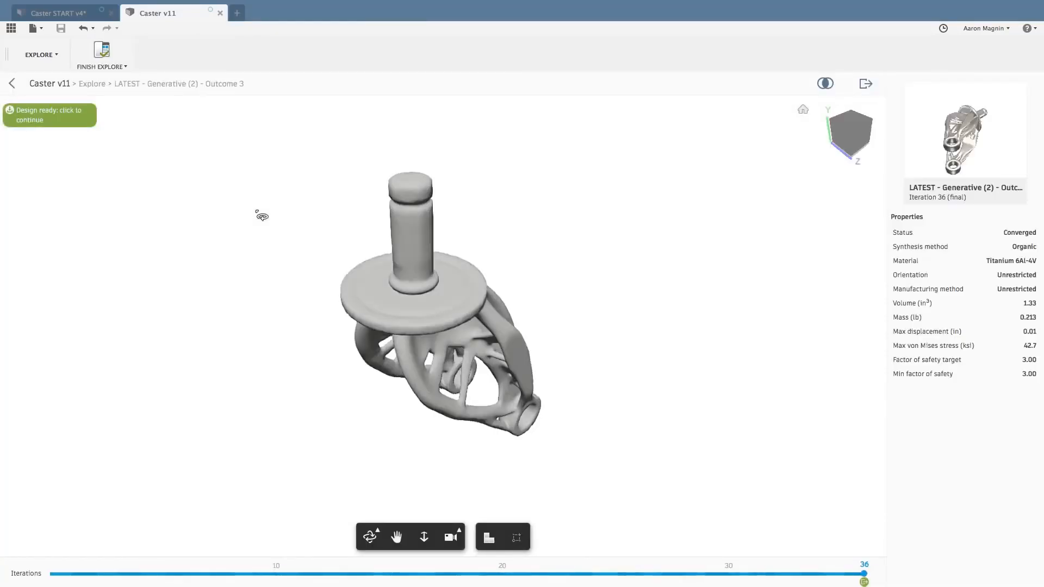
left_click_drag(262, 216, 333, 263)
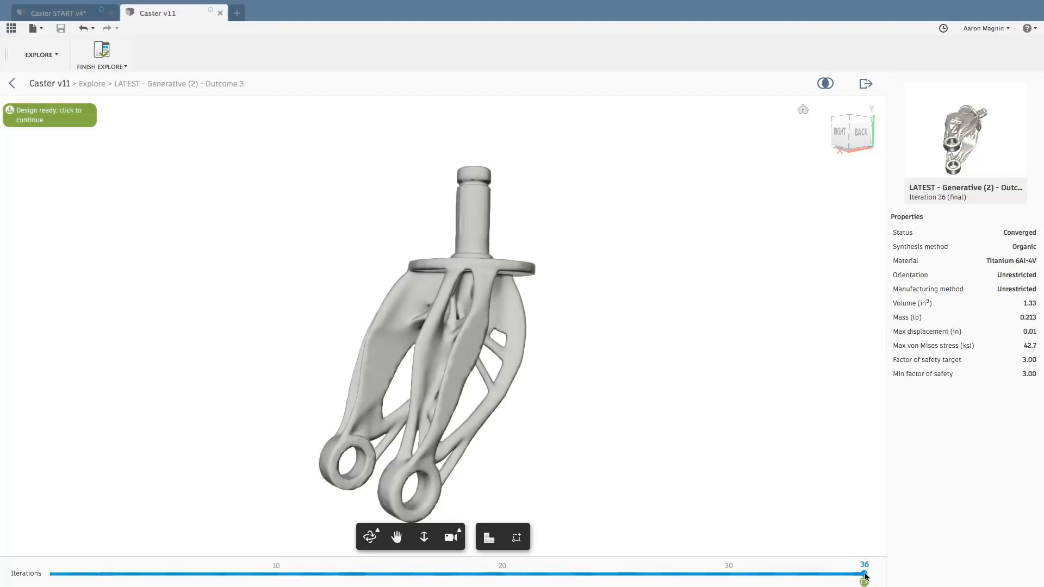
Examine how the outcome's shape evolves by stepping through iterations 2, 4, 21, 26 and 32.
left_click_drag(865, 574, 96, 576)
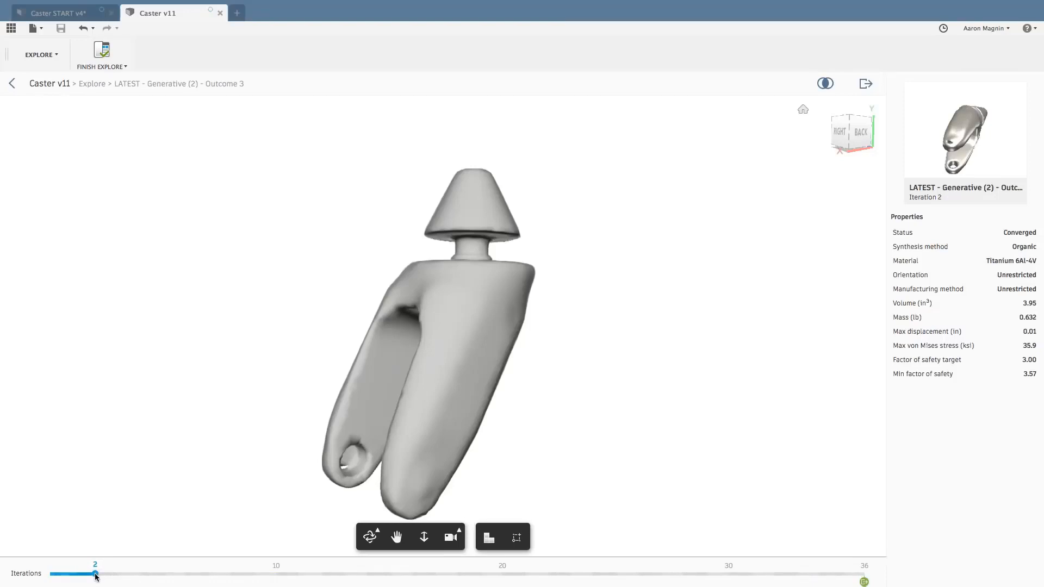
left_click_drag(96, 575, 136, 575)
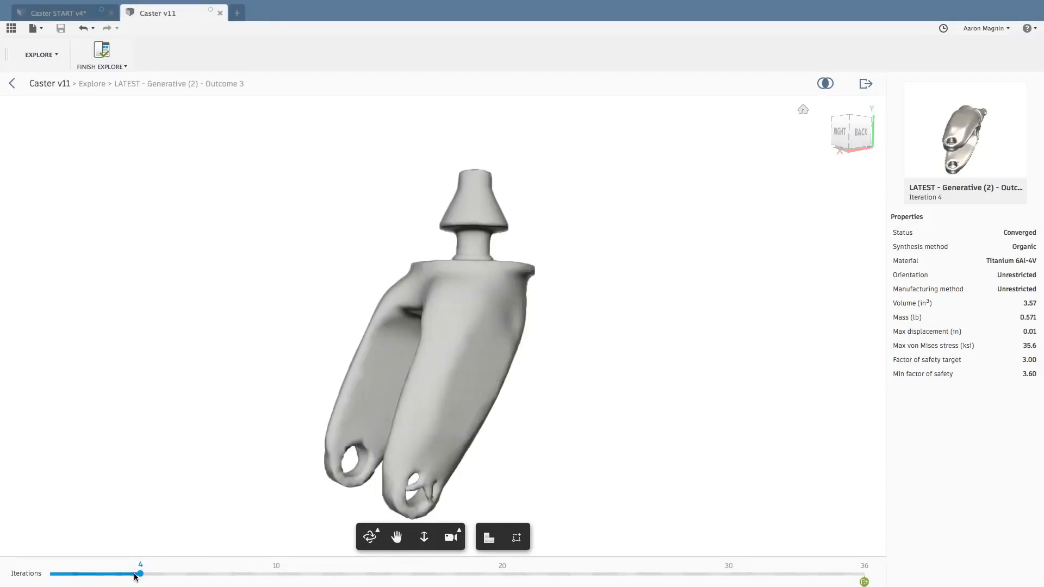
left_click_drag(141, 575, 524, 575)
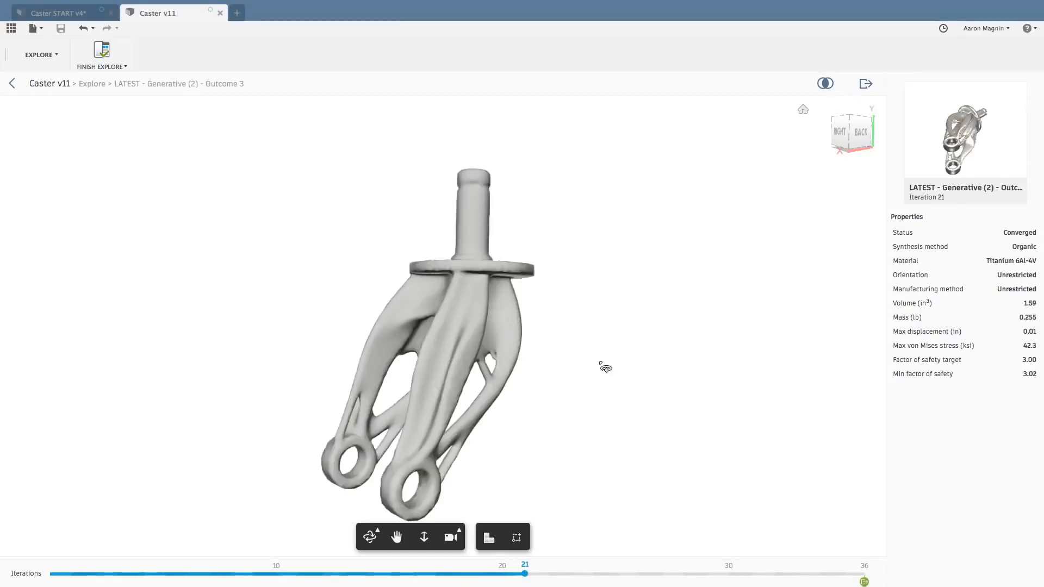
left_click_drag(525, 574, 646, 577)
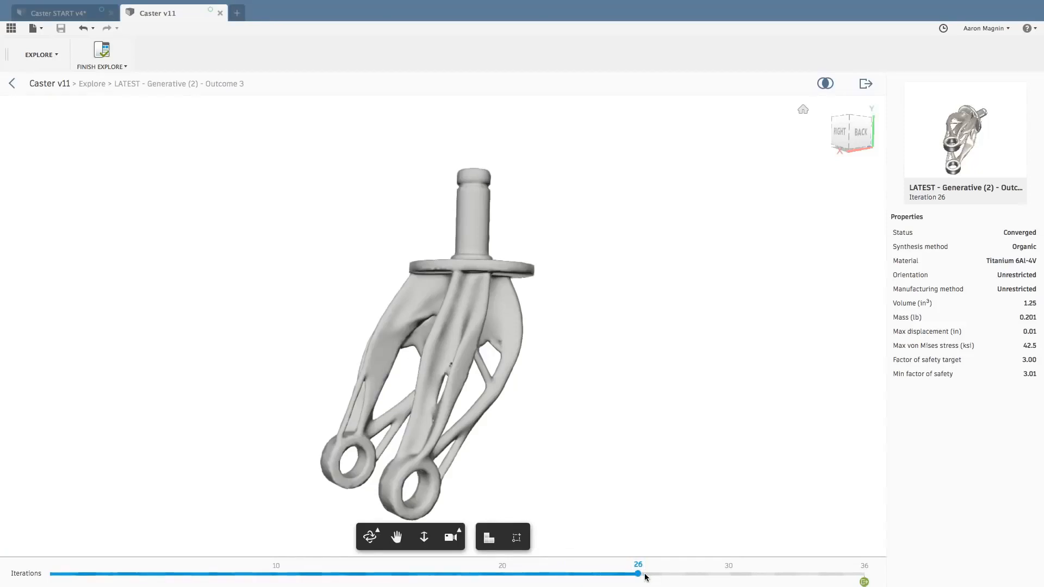
left_click_drag(639, 575, 774, 576)
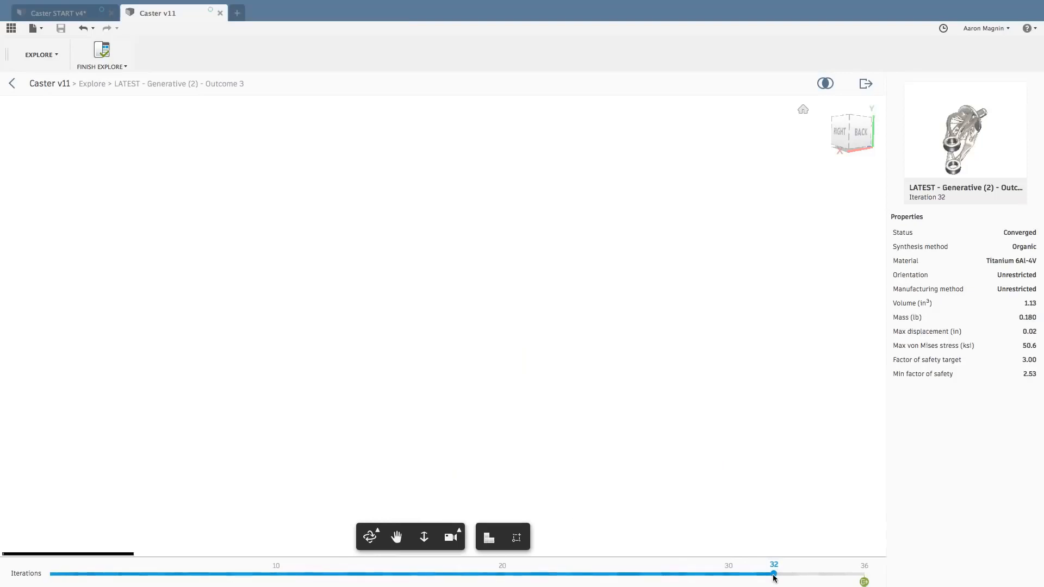
left_click(865, 83)
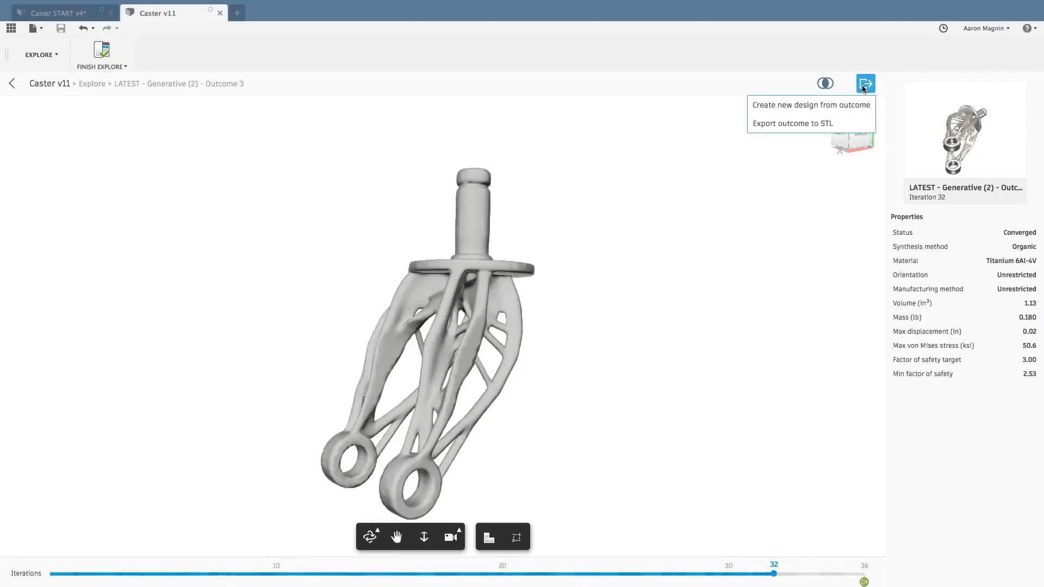
left_click(798, 104)
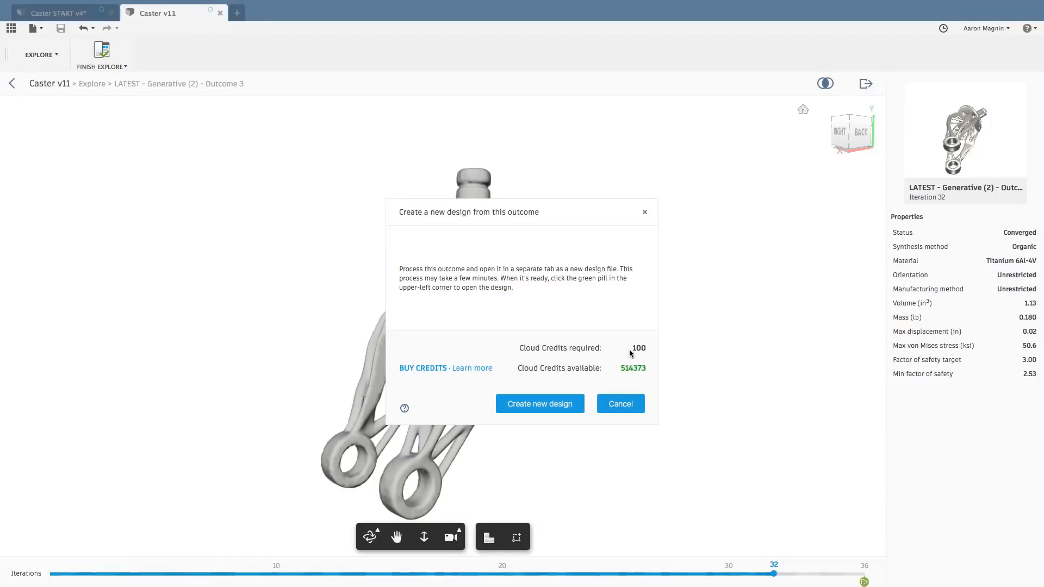
left_click(629, 407)
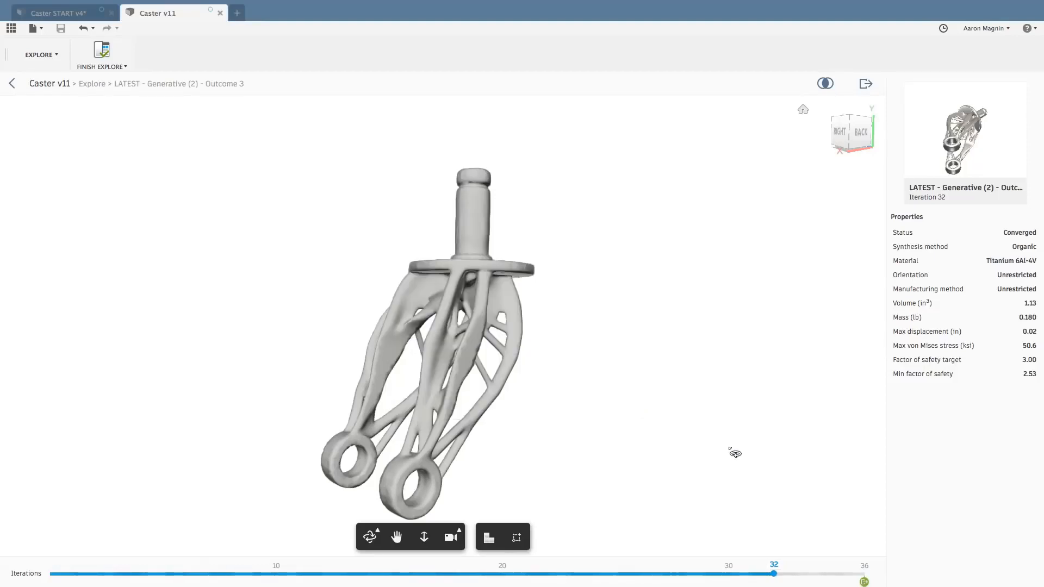
Show the outcome's final iteration 36, view it from the right side, and open the new design created from the outcome.
left_click_drag(772, 573, 862, 573)
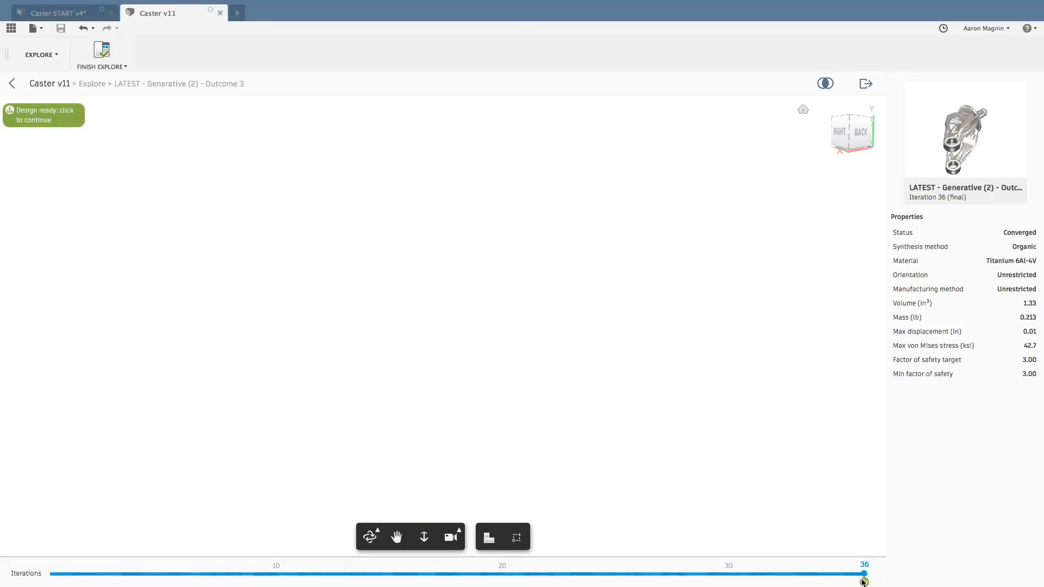
left_click_drag(330, 294, 472, 271)
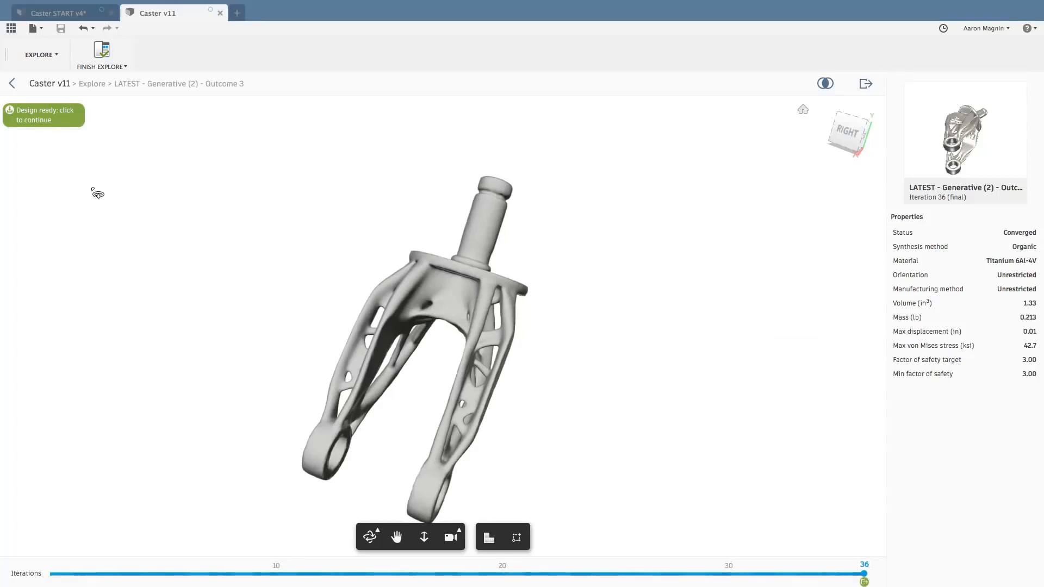
left_click(51, 122)
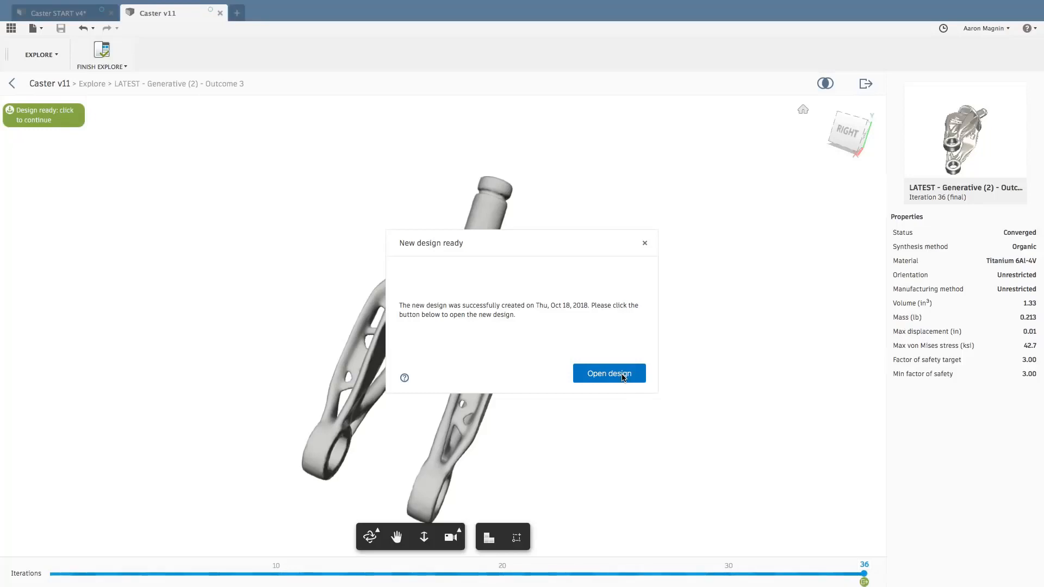
left_click(623, 377)
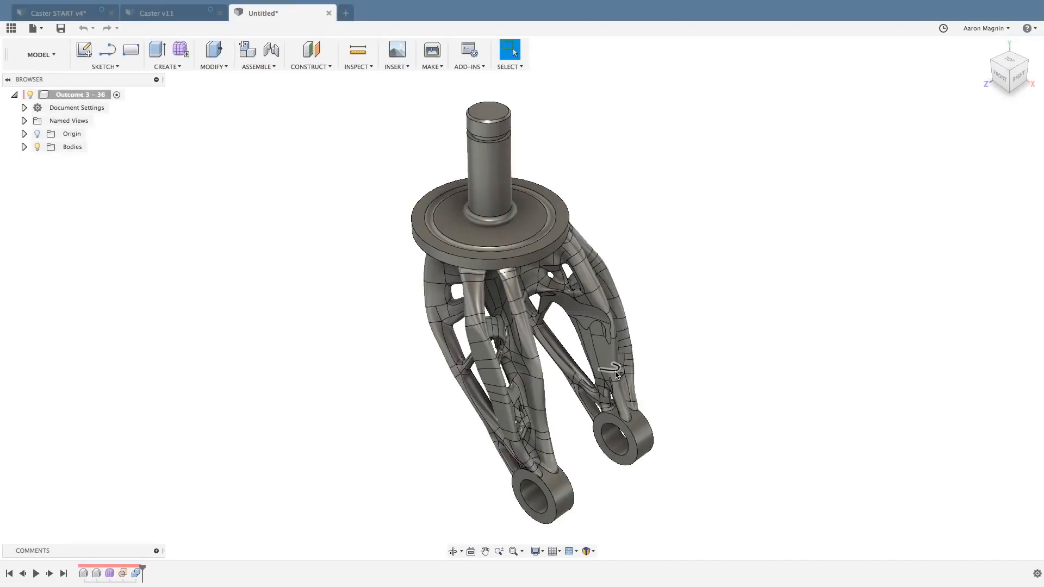
Examine the converted fork's stem, plate, legs and axle rings from the front, right and back.
middle_click_drag(671, 310, 674, 278, "shift")
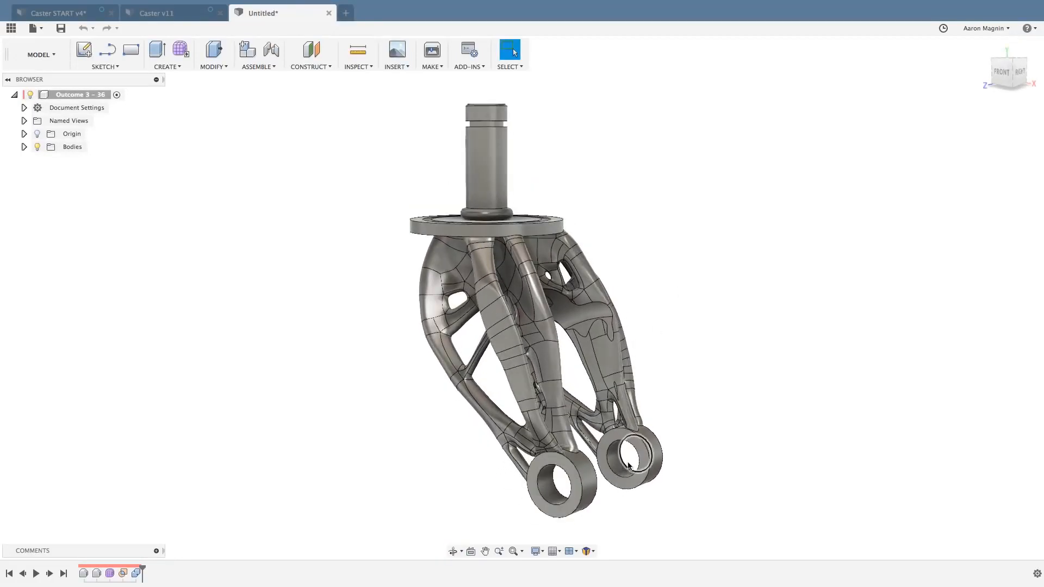
middle_click_drag(619, 456, 590, 443, "shift")
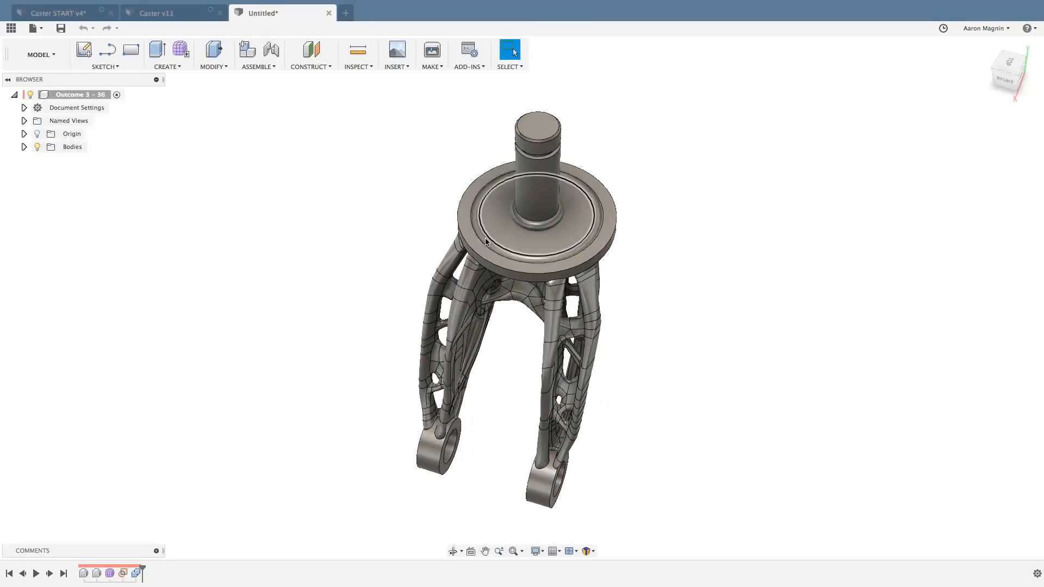
middle_click_drag(440, 255, 445, 233, "shift")
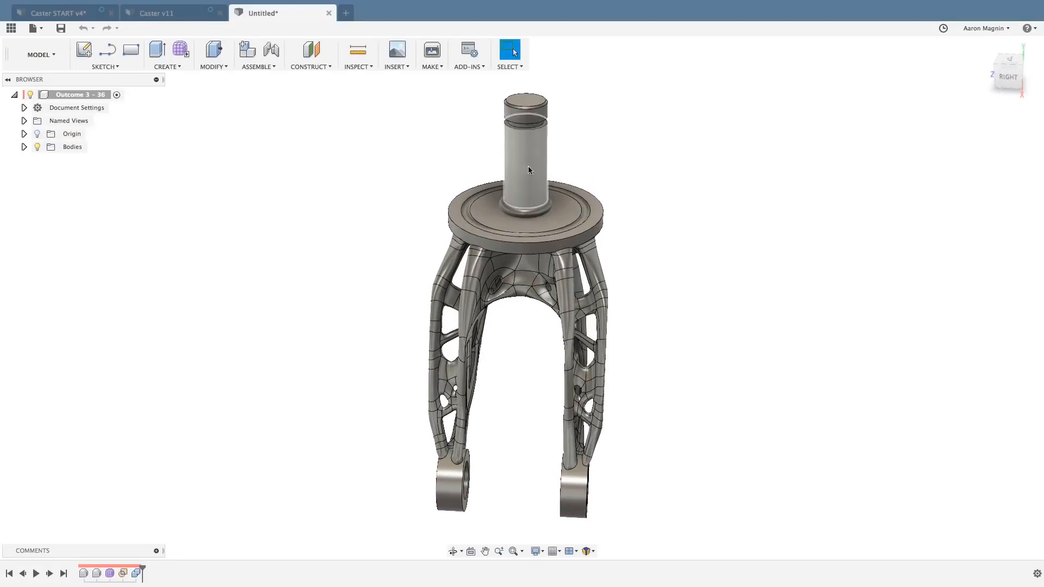
middle_click_drag(684, 308, 610, 334, "shift")
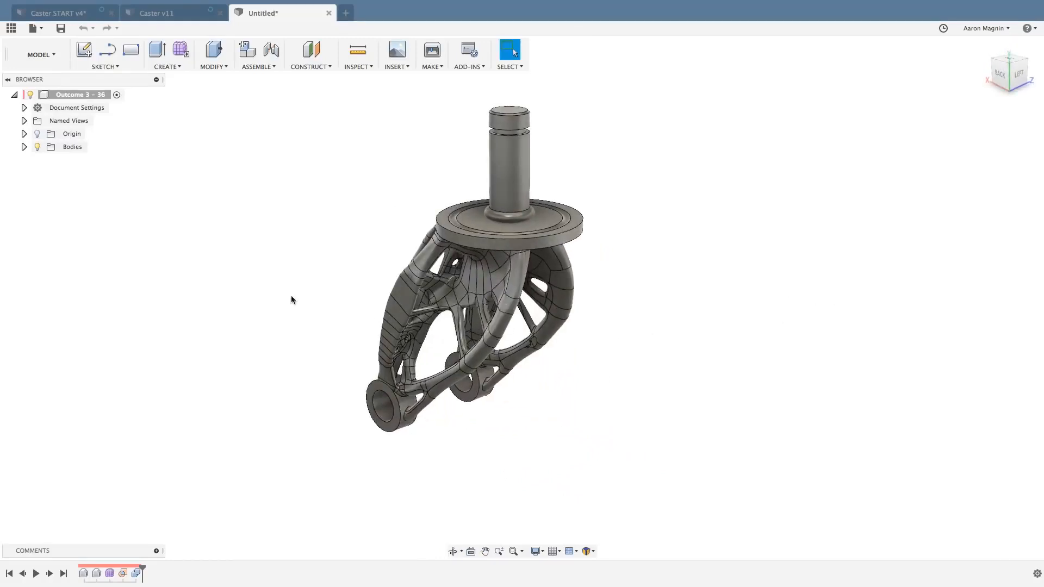
middle_click_drag(291, 299, 326, 348, "shift")
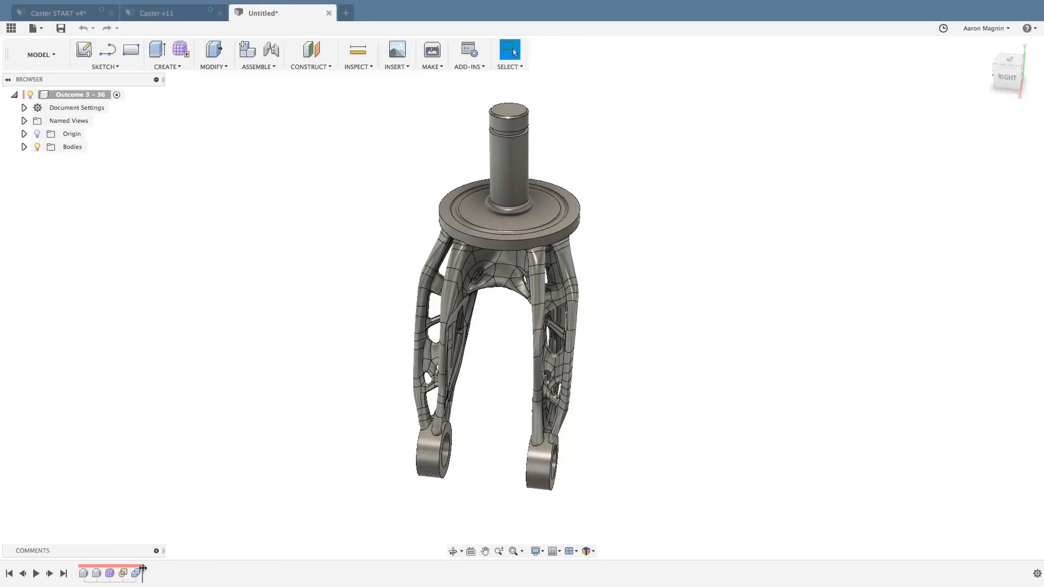
Roll the design history back to the Preserves feature, view its bodies, and advance one feature to show the wheel geometry.
left_click_drag(143, 568, 89, 569)
middle_click_drag(187, 442, 177, 417, "shift")
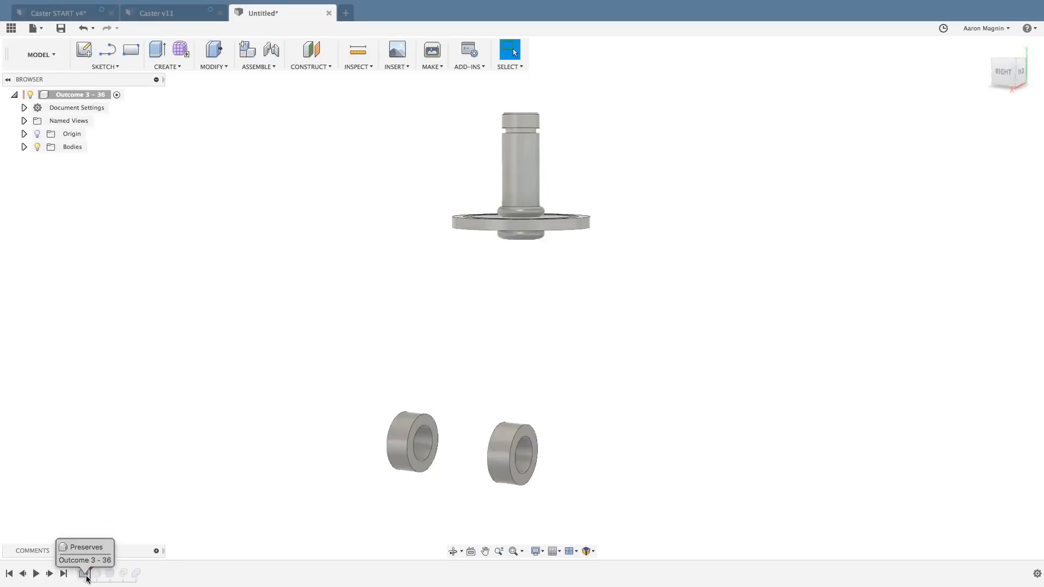
left_click_drag(89, 575, 102, 572)
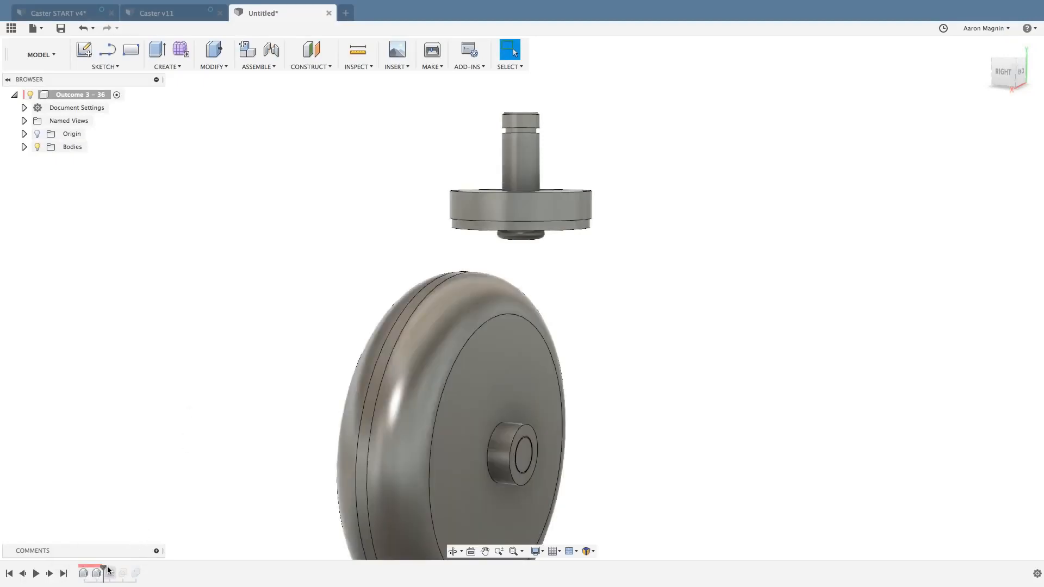
Advance the design history past the organic form, inspect the fork around the wheel, and return to the end of the history.
left_click_drag(103, 569, 117, 570)
scroll(202, 372, "down", 3)
middle_click_drag(205, 373, 238, 386, "shift")
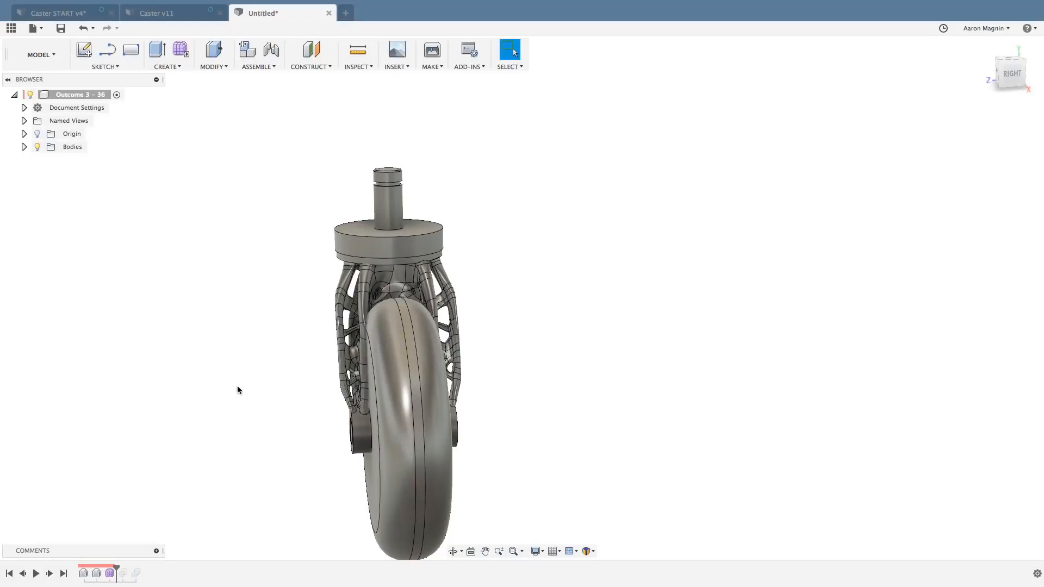
middle_click_drag(237, 386, 304, 386, "shift")
middle_click_drag(393, 369, 283, 381, "shift")
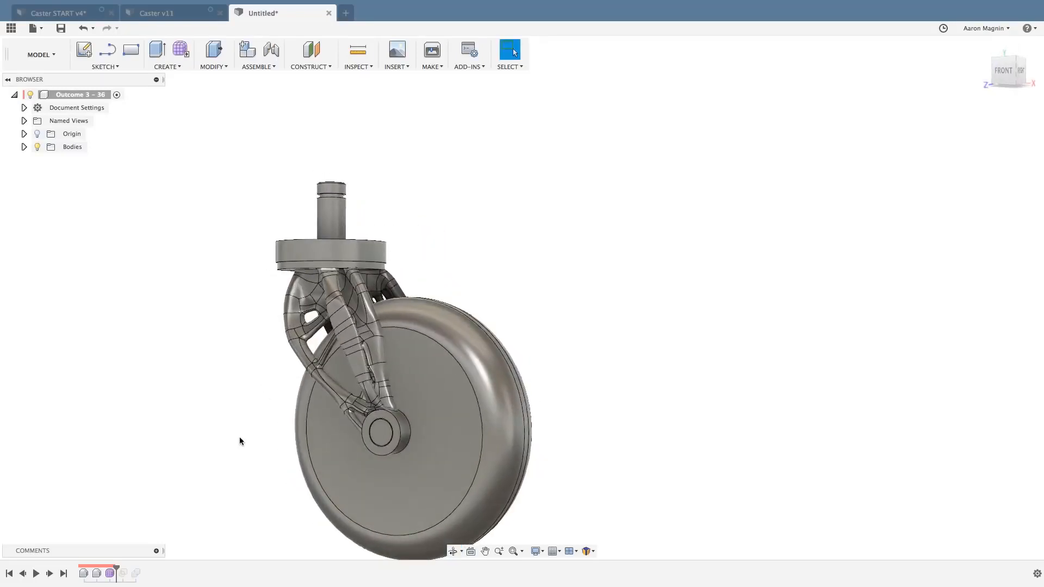
middle_click_drag(239, 441, 344, 377, "shift")
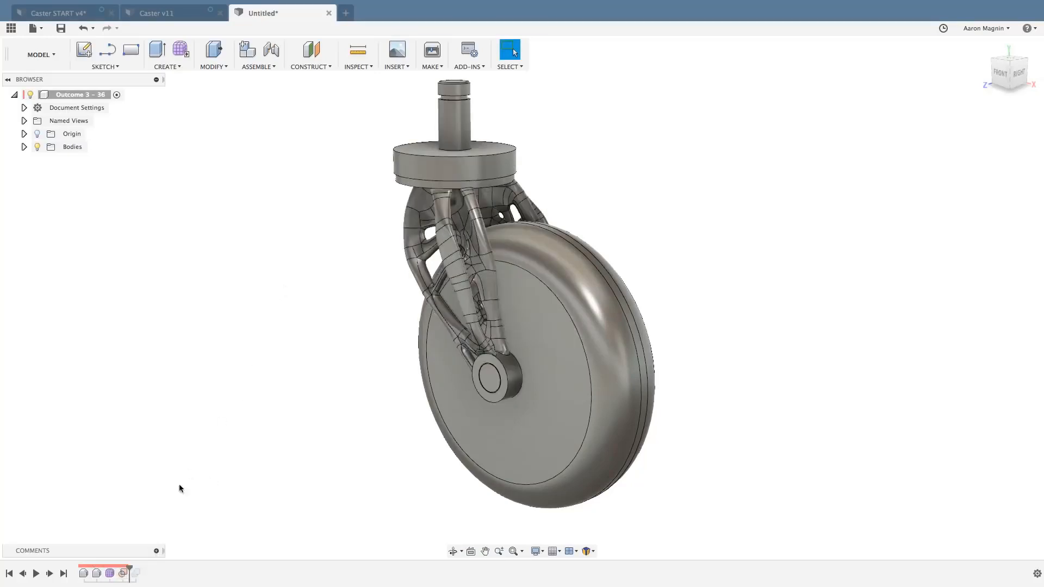
left_click_drag(131, 566, 143, 568)
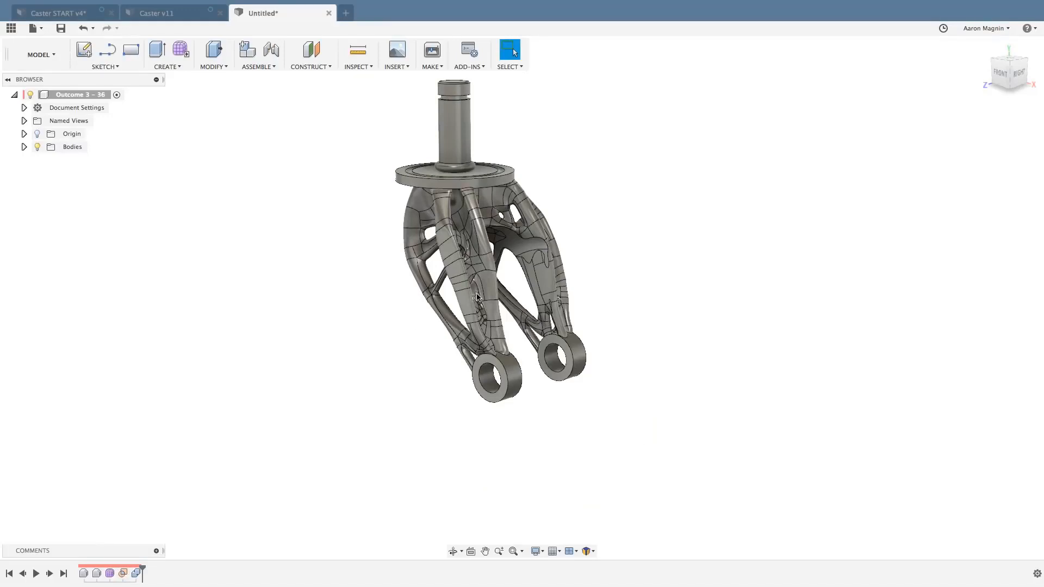
Open the Organic feature for sculpt editing and get a close view of the cross braces on the fork's leg.
middle_click_drag(477, 296, 181, 436, "shift")
right_click(111, 575)
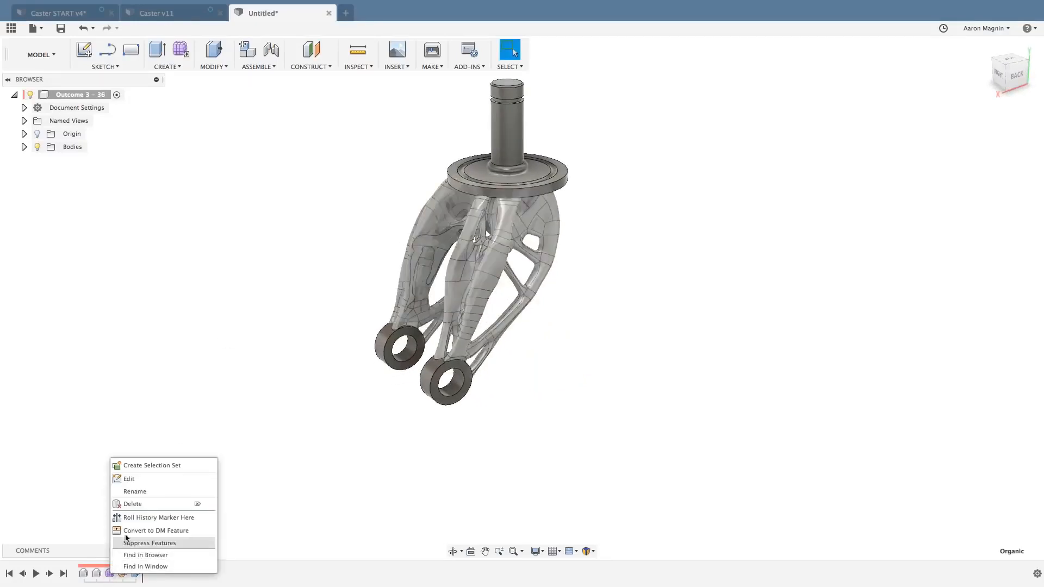
left_click(128, 479)
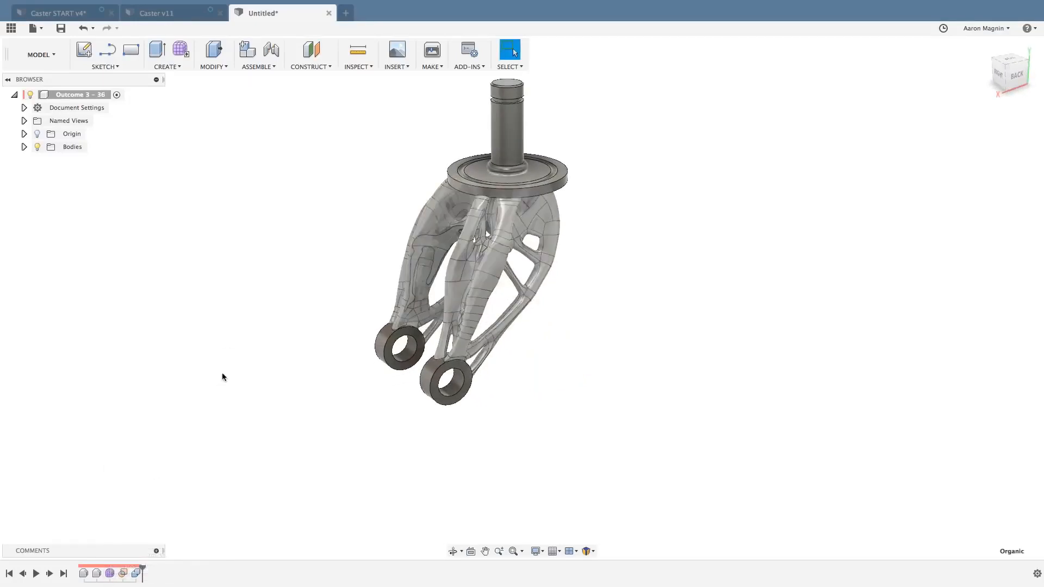
mouse_move(312, 315)
middle_mouse_down("shift")
mouse_move(321, 359)
mouse_move(308, 347)
middle_mouse_up("shift")
scroll(517, 326, "up", 10)
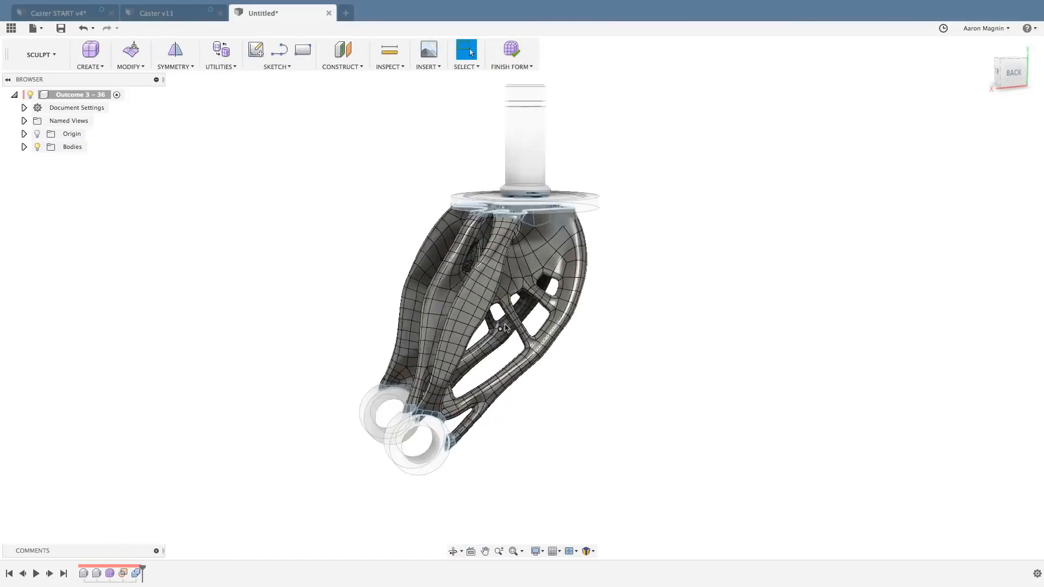
scroll(518, 326, "up", 3)
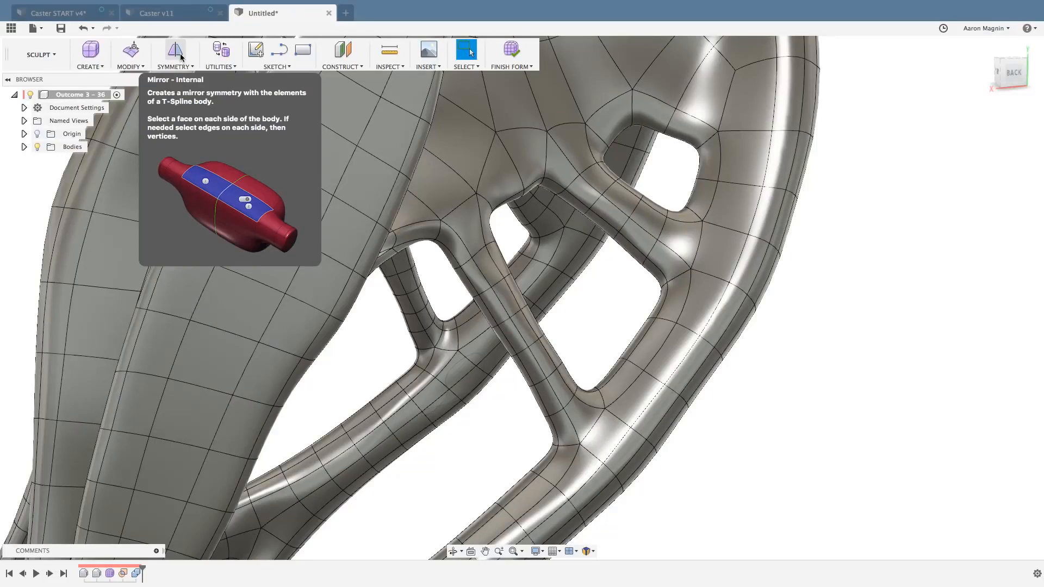
Start Edit Form with the selection options shown, select the whole diagonal brace from one face, and move it about 0.018 in sideways.
left_click(131, 50)
left_click(367, 185)
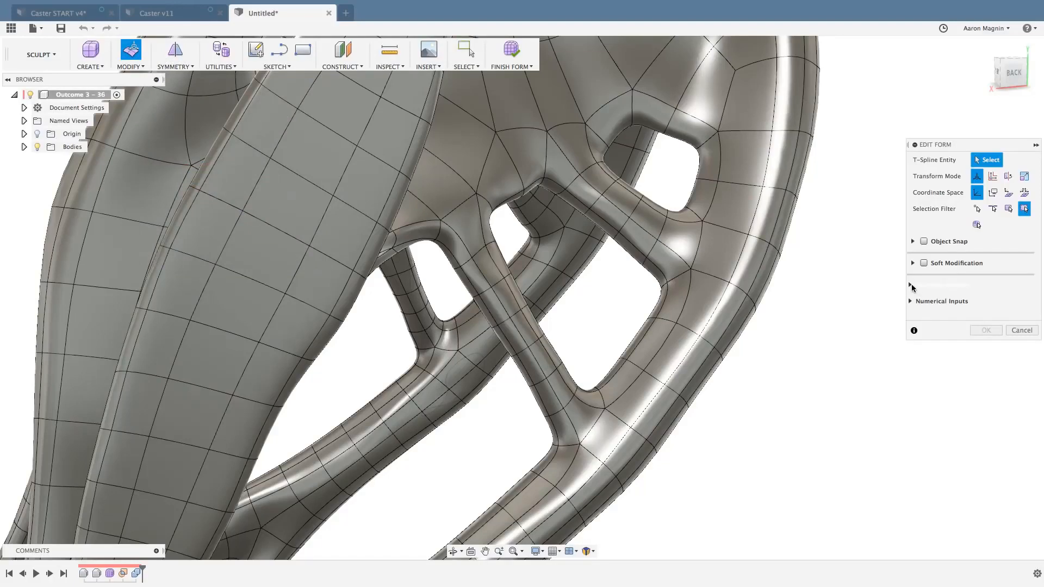
left_click(916, 286)
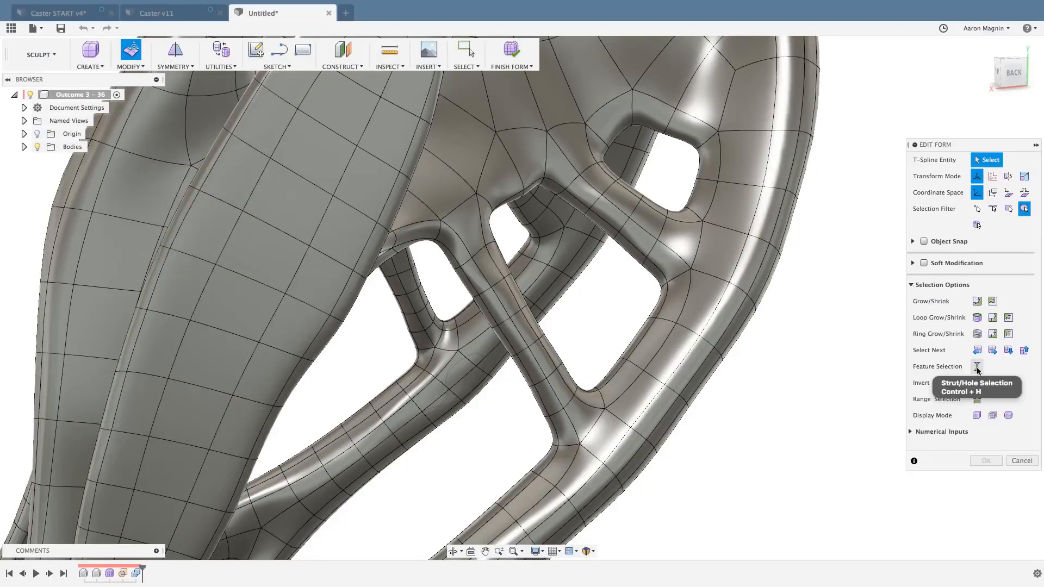
left_click(520, 326)
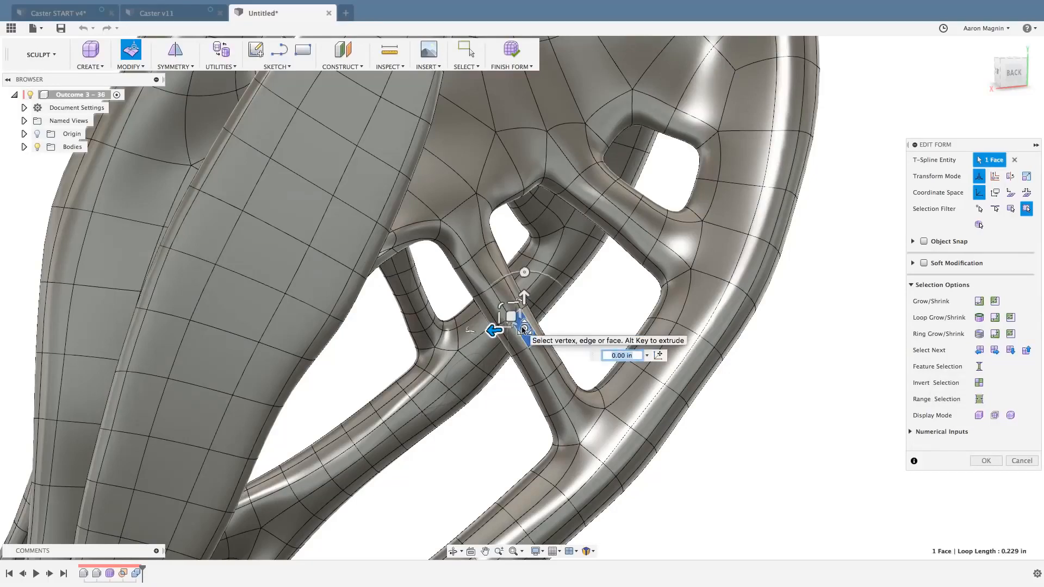
double_click(522, 329)
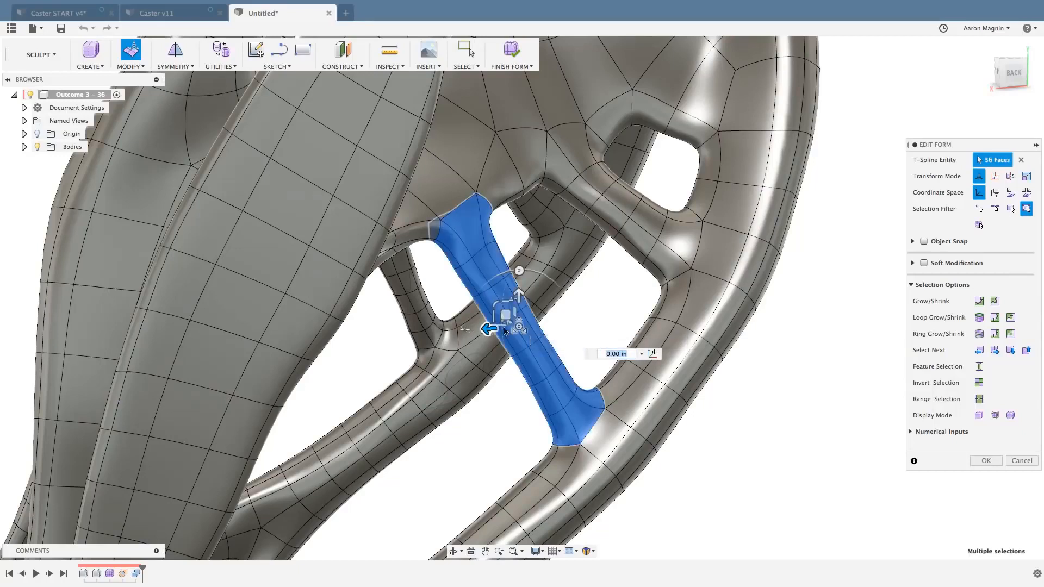
mouse_move(487, 328)
left_mouse_down()
mouse_move(468, 328)
mouse_move(478, 331)
left_mouse_up()
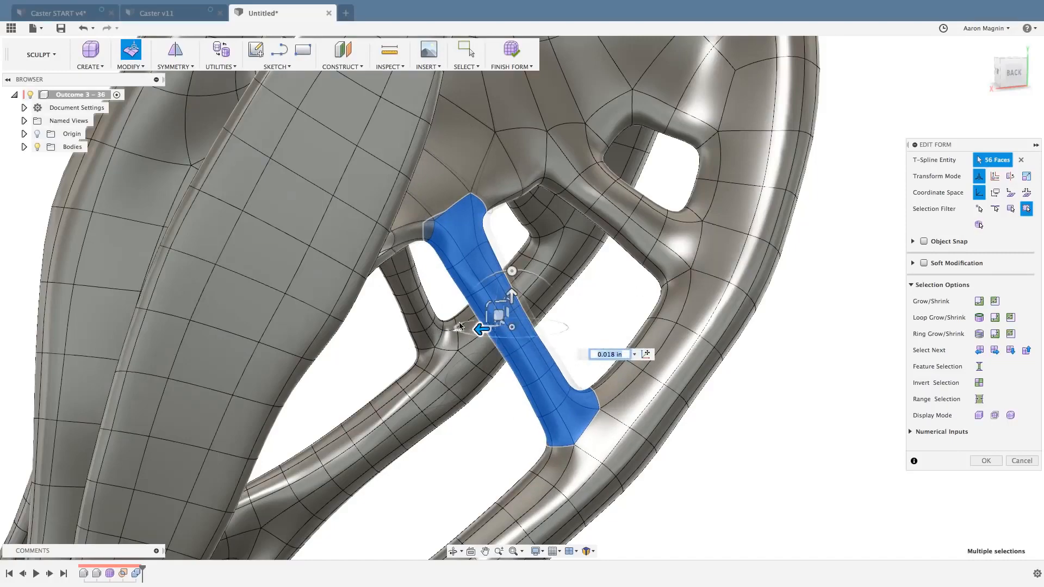
Set the Edit Form coordinate space to Local Per Entity, check the manipulator's alignment on the brace, and clear the selection.
mouse_move(478, 383)
middle_mouse_down("shift")
mouse_move(496, 383)
mouse_move(463, 376)
middle_mouse_up("shift")
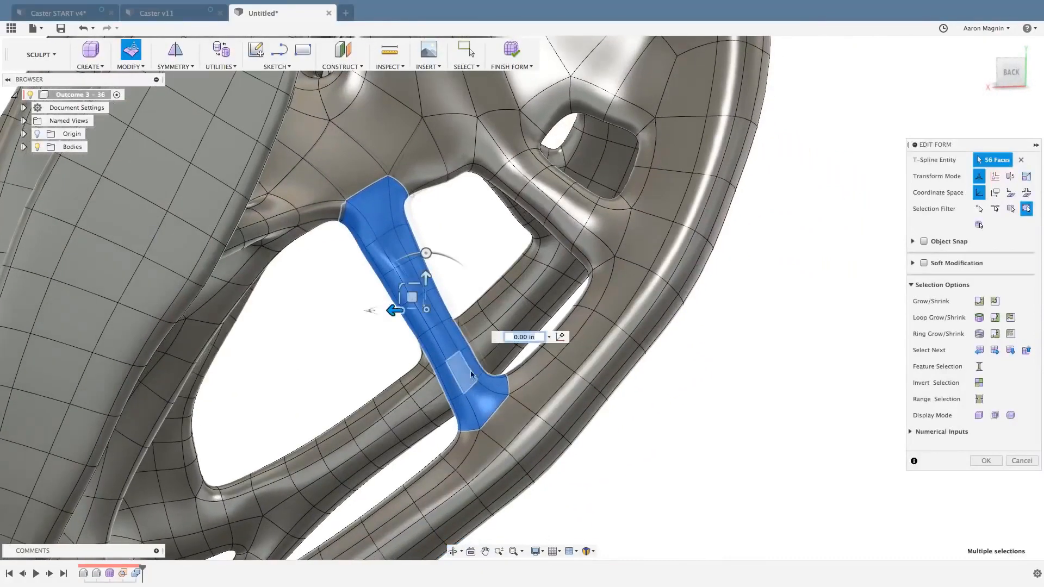
left_click(1026, 193)
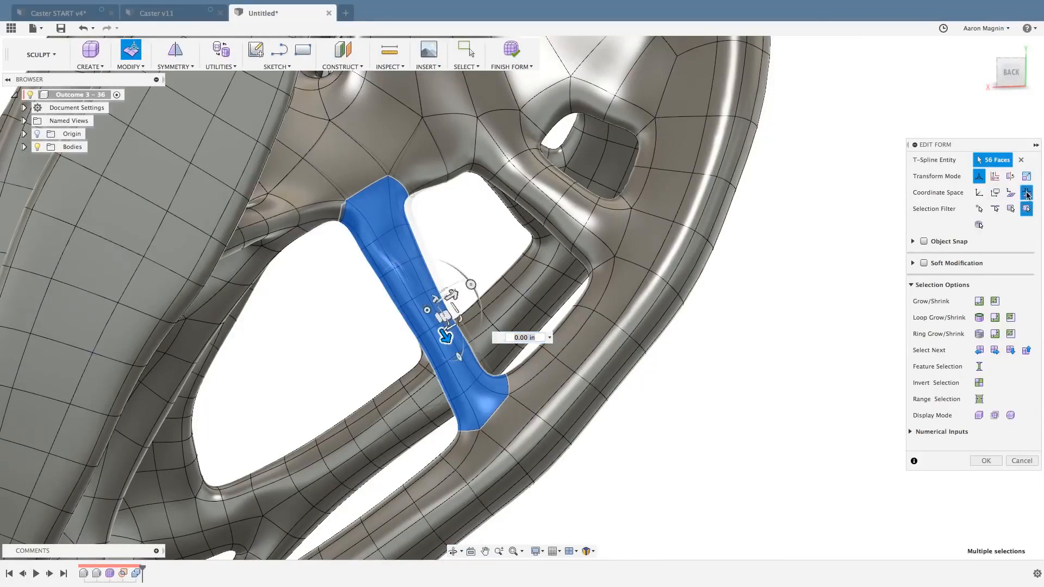
middle_click_drag(271, 305, 303, 343, "shift")
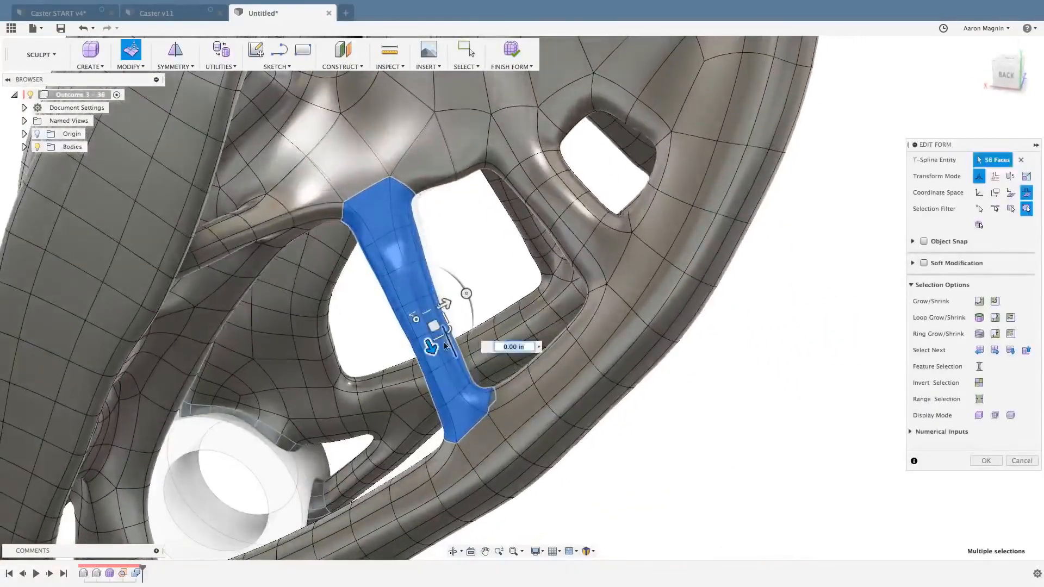
middle_click_drag(401, 344, 381, 344, "shift")
scroll(382, 343, "down", 1)
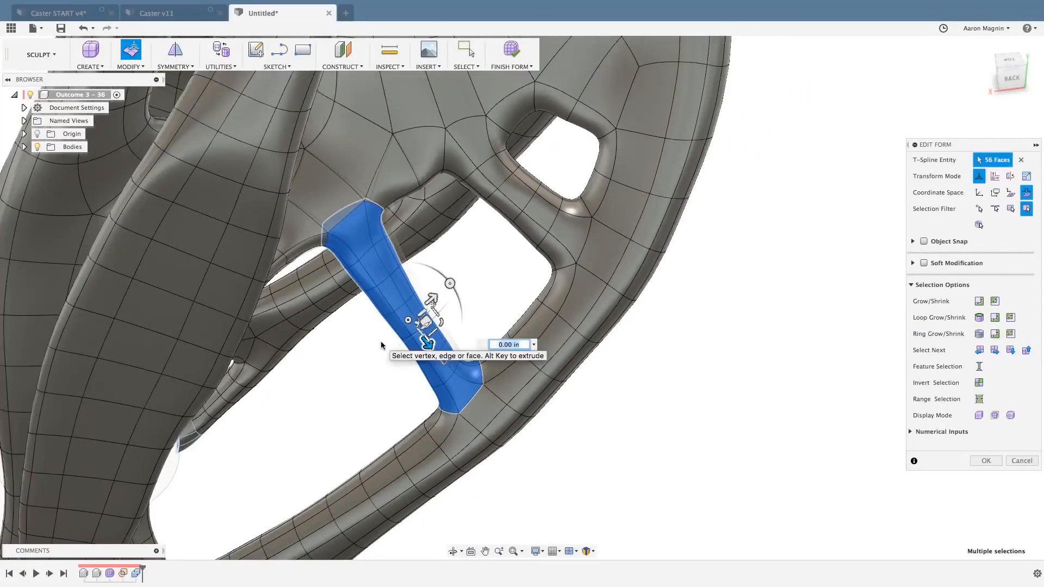
left_click(718, 397)
Try Feature Selection from a single face on the strut between the two upper openings, and clear the selection.
mouse_move(719, 401)
middle_mouse_down("shift")
mouse_move(696, 401)
mouse_move(585, 138)
mouse_move(587, 256)
mouse_move(576, 293)
middle_mouse_up("shift")
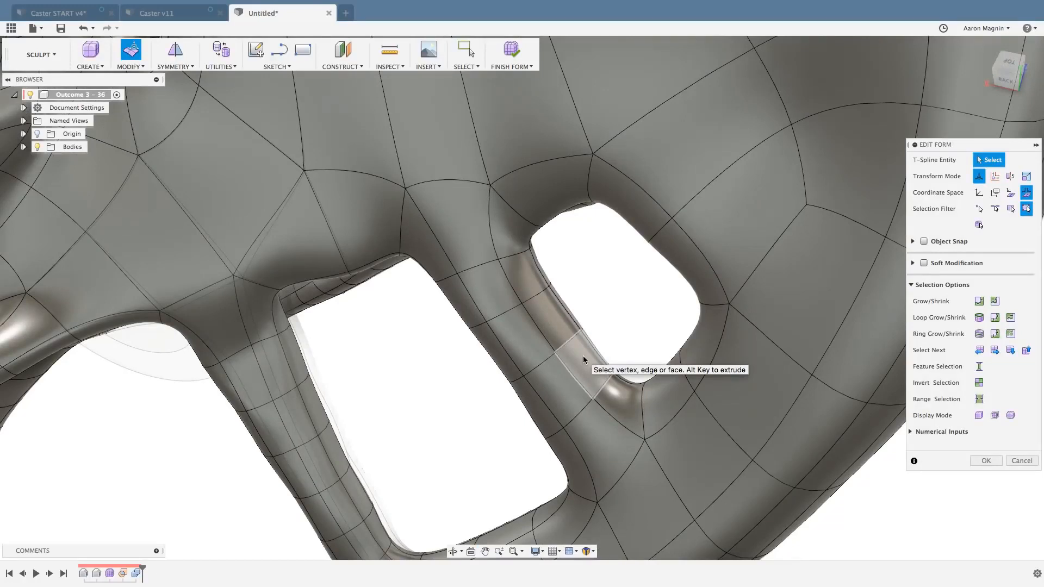
left_click(582, 355)
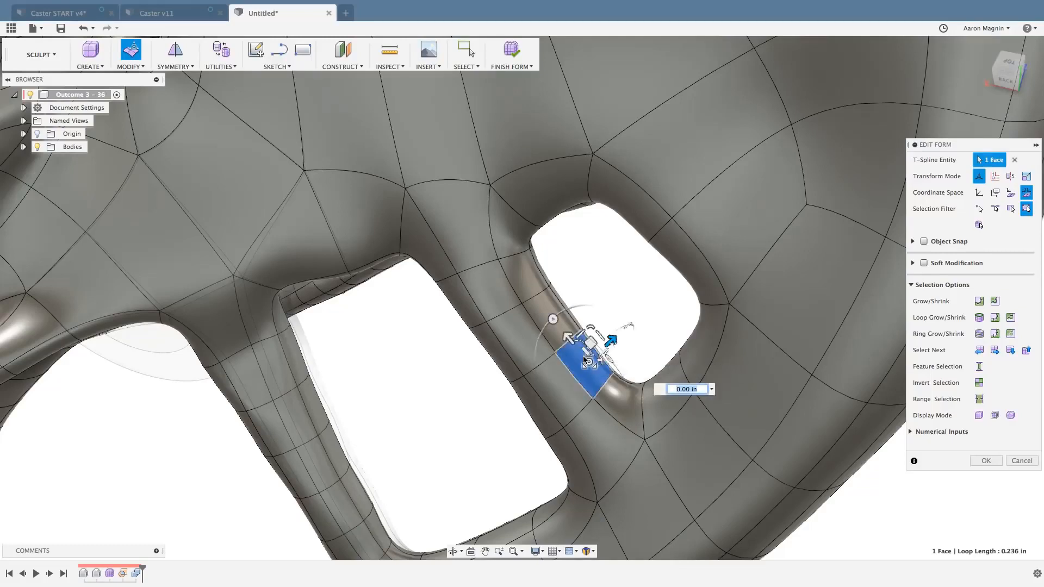
left_click(978, 366)
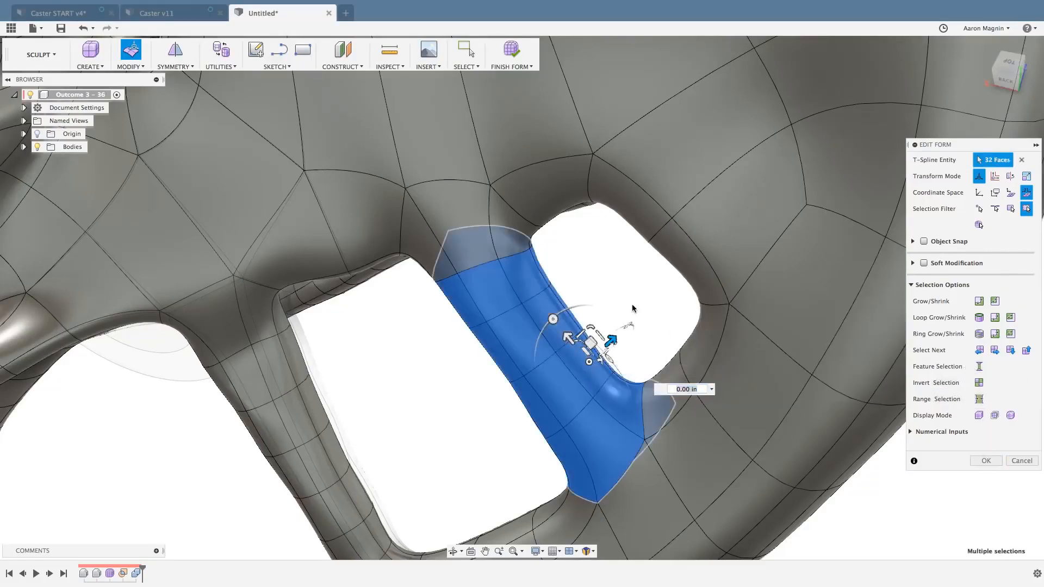
left_click(647, 299)
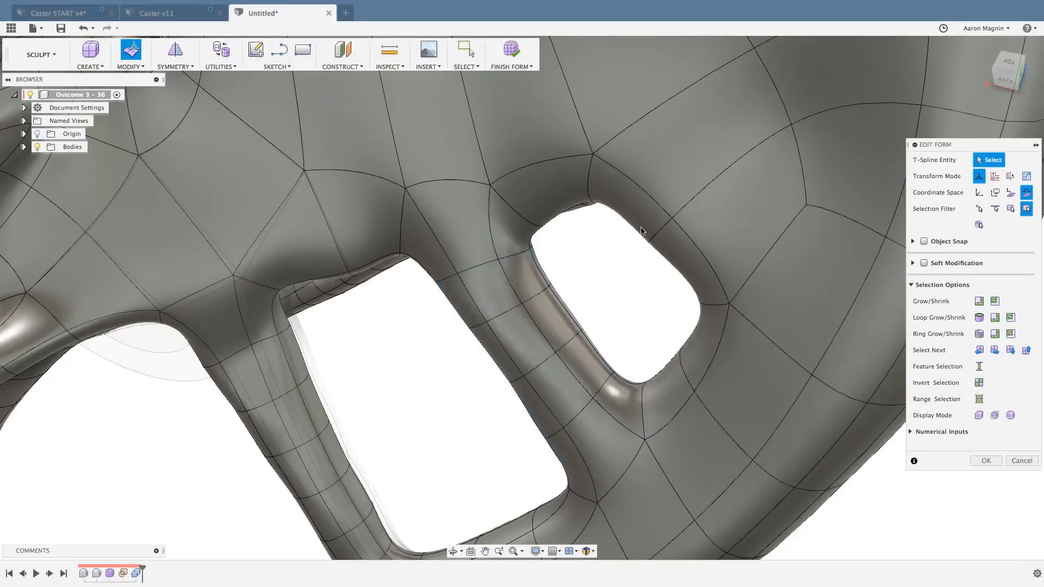
Select all faces lining the smaller opening in the fork leg from one rim face with Feature Selection, and finish Edit Form.
left_click(639, 214)
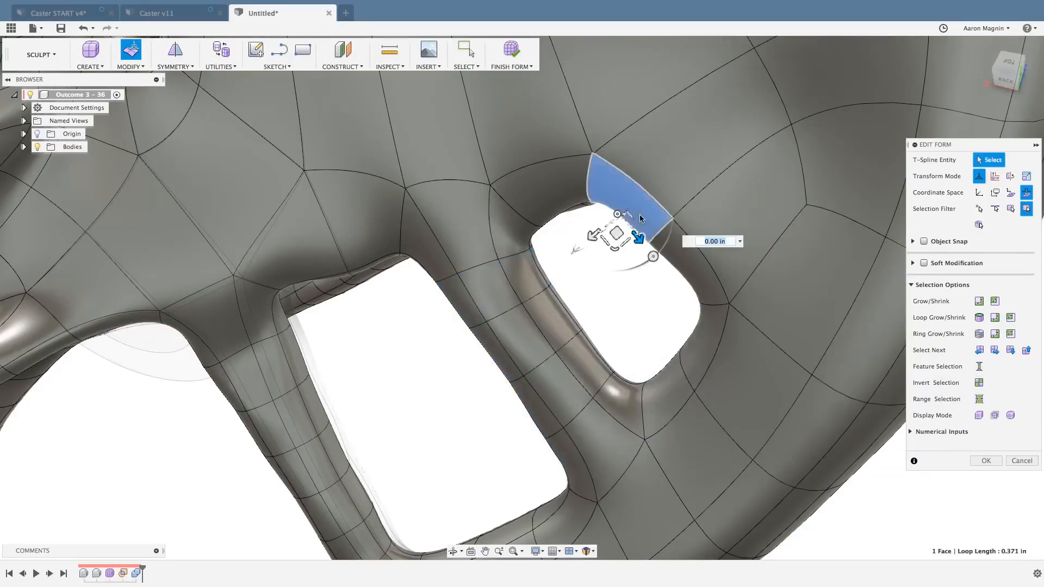
left_click(979, 367)
mouse_move(622, 300)
middle_mouse_down("shift")
mouse_move(637, 313)
mouse_move(634, 294)
middle_mouse_up("shift")
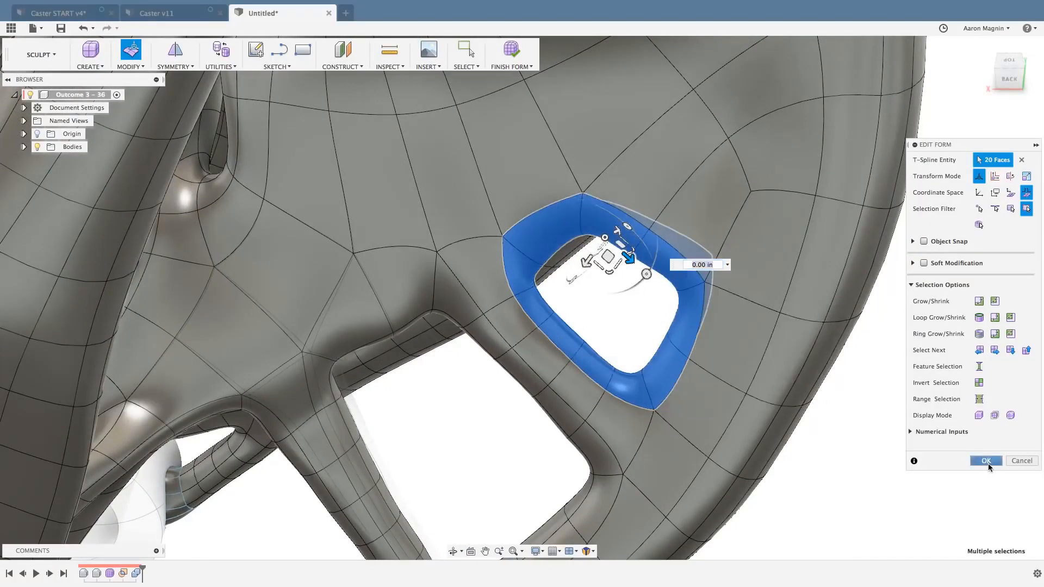
left_click(986, 461)
Close the smaller opening by applying Erase And Fill to its selected faces, with Reduced Star as the fill hole mode.
left_click(142, 65)
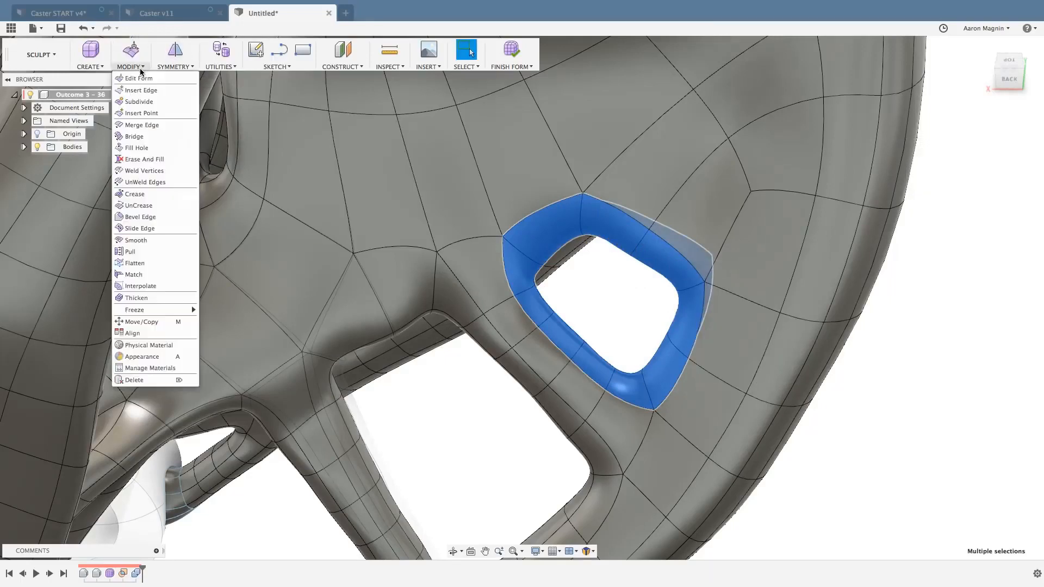
left_click(144, 160)
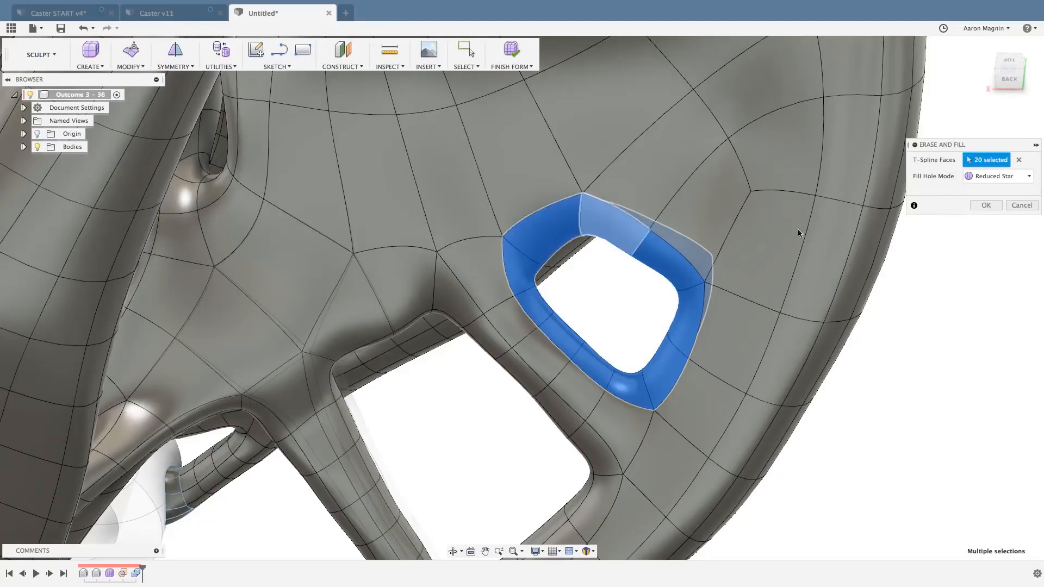
left_click(1027, 177)
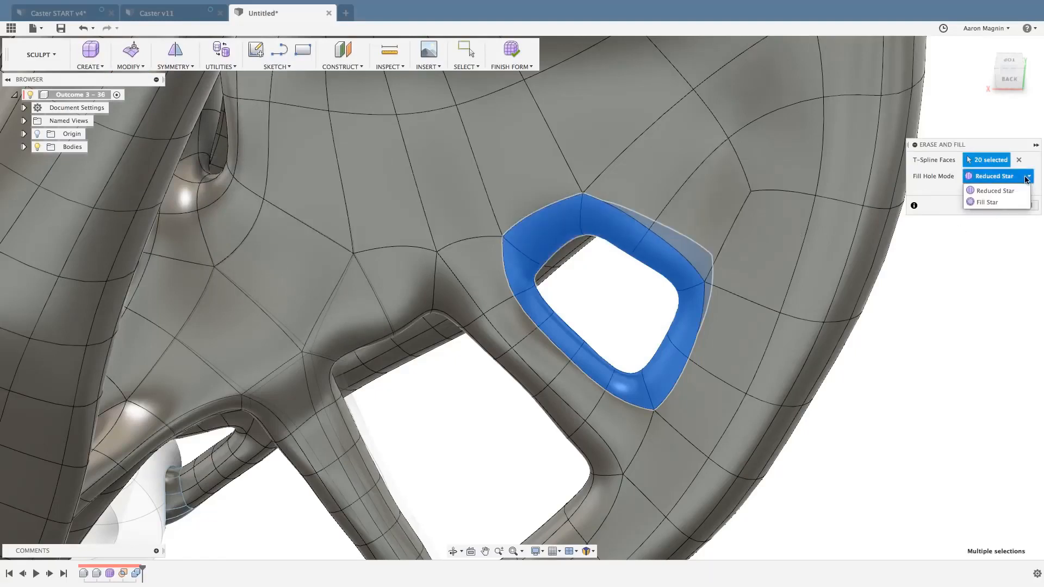
left_click(1009, 178)
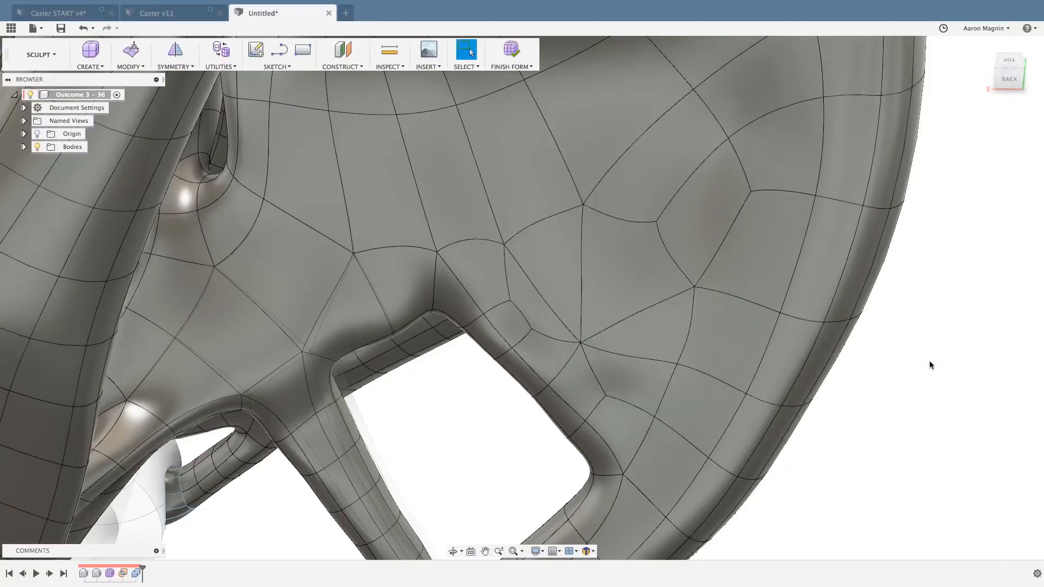
Review the Freeze and UnFreeze commands and examine the highlighted edges where the organic form meets the fork's stem plate and axle rings.
scroll(929, 364, "down", 5)
middle_click_drag(929, 365, 723, 256, "shift")
scroll(900, 370, "down", 5)
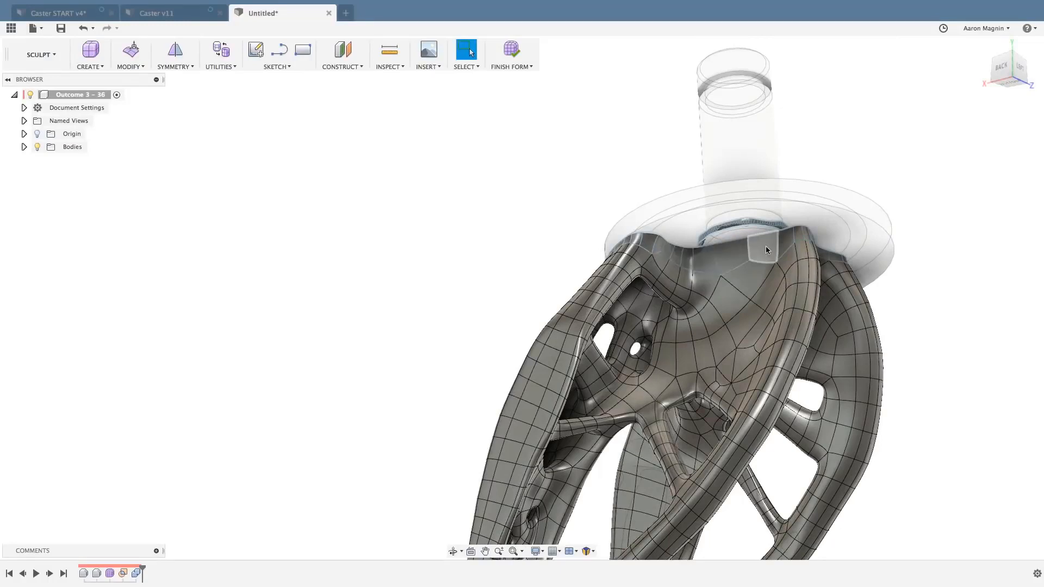
left_click(131, 64)
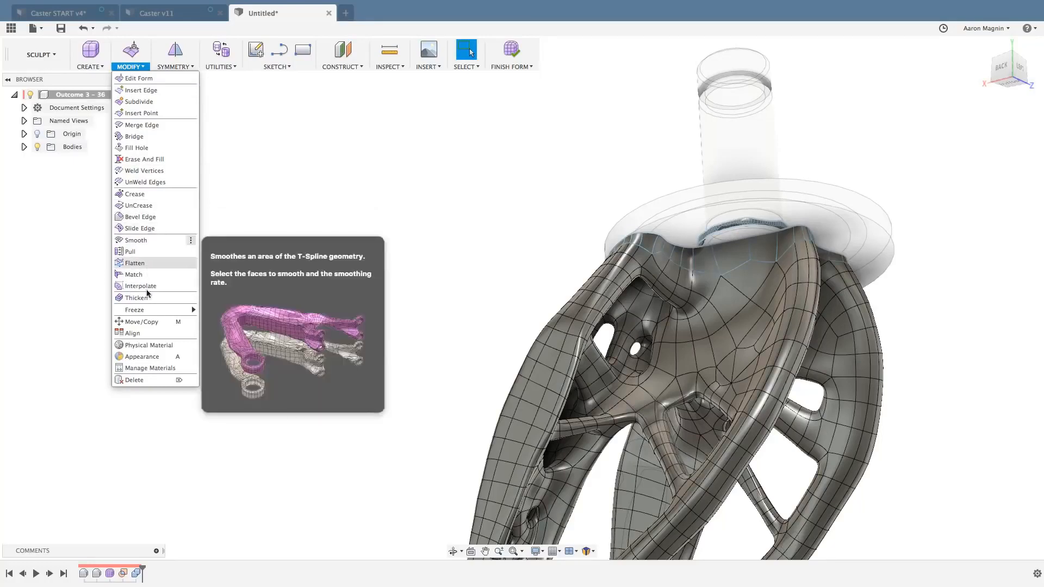
mouse_move(145, 313)
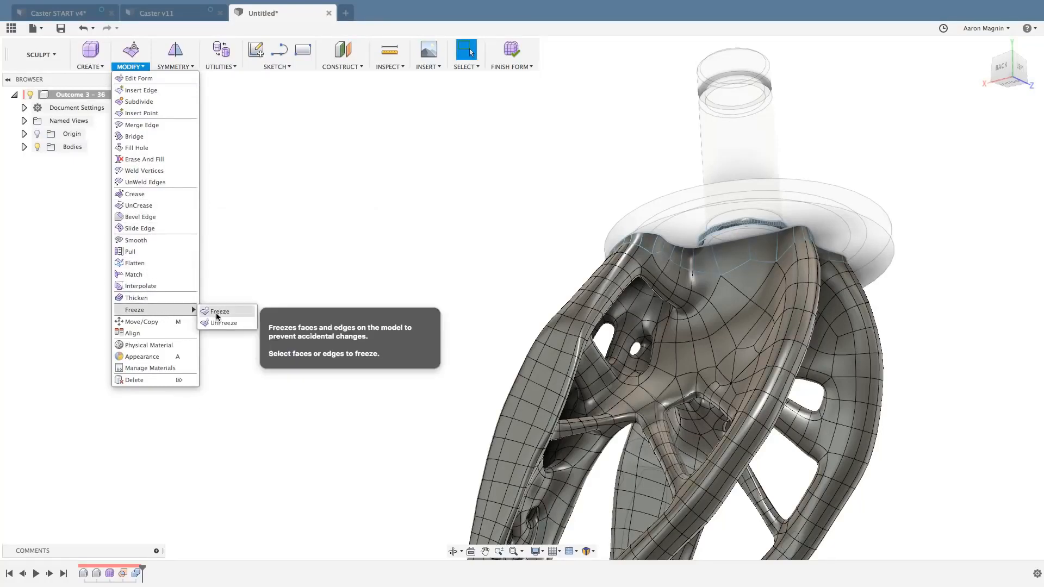
left_click(216, 323)
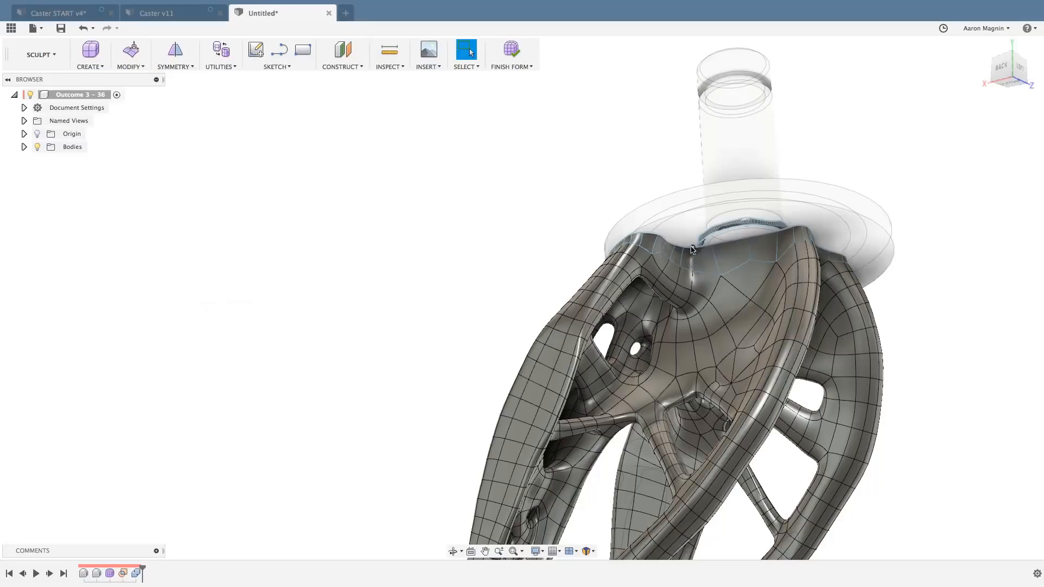
middle_click_drag(724, 252, 643, 221, "shift")
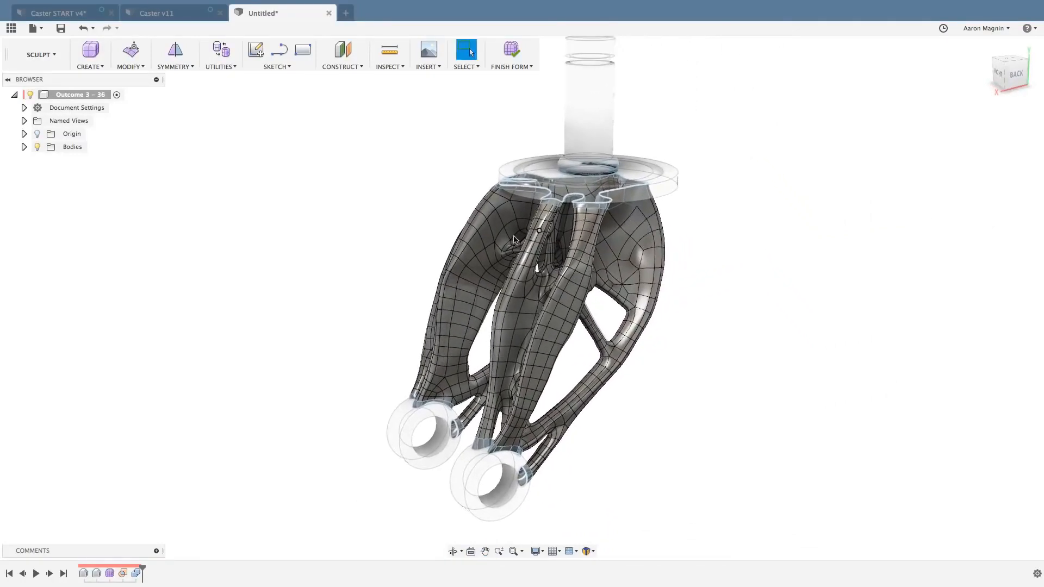
scroll(479, 220, "down", 4)
middle_click_drag(442, 215, 448, 215, "shift")
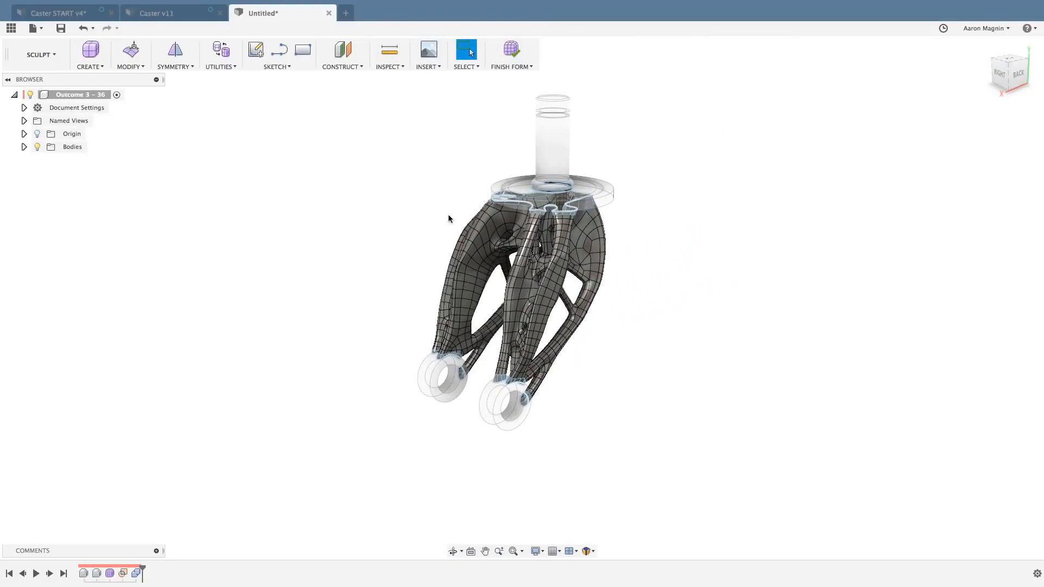